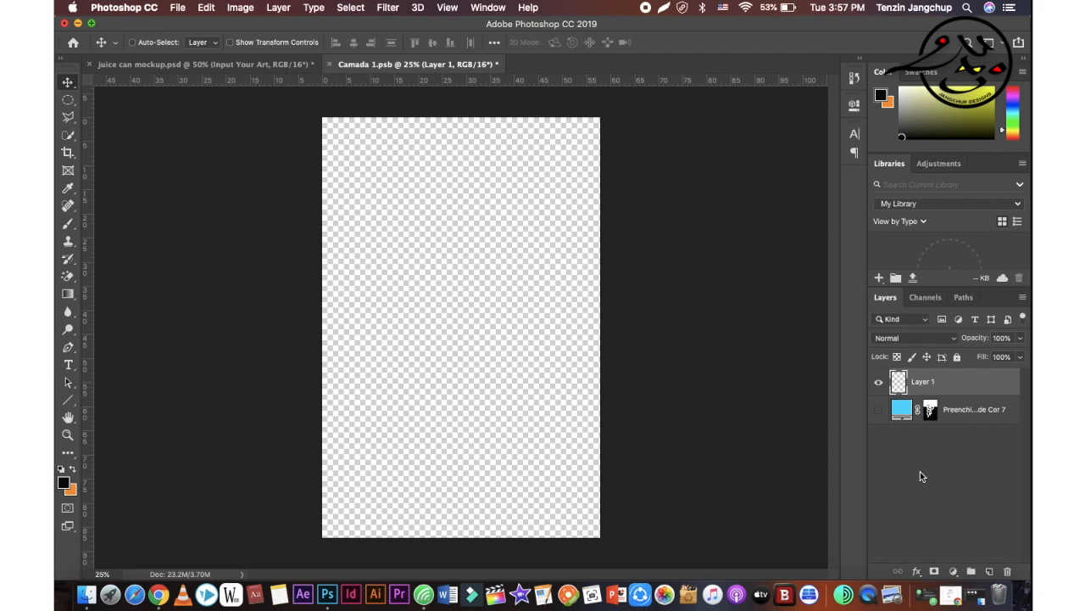
Make orange the foreground color and load the foreground-to-background preset for the Gradient tool.
click(73, 470)
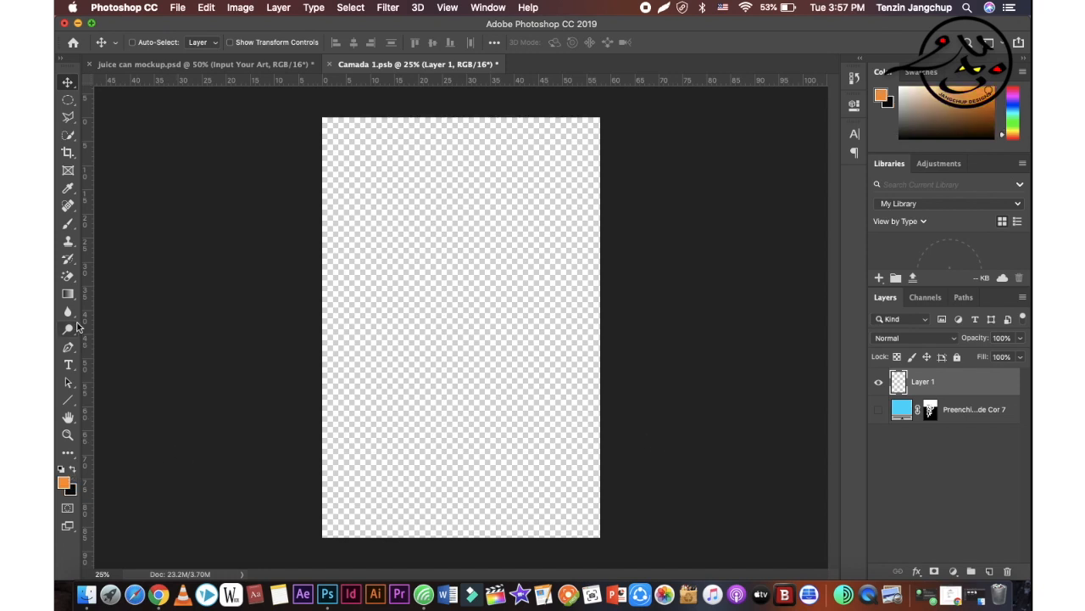
click(68, 293)
click(174, 42)
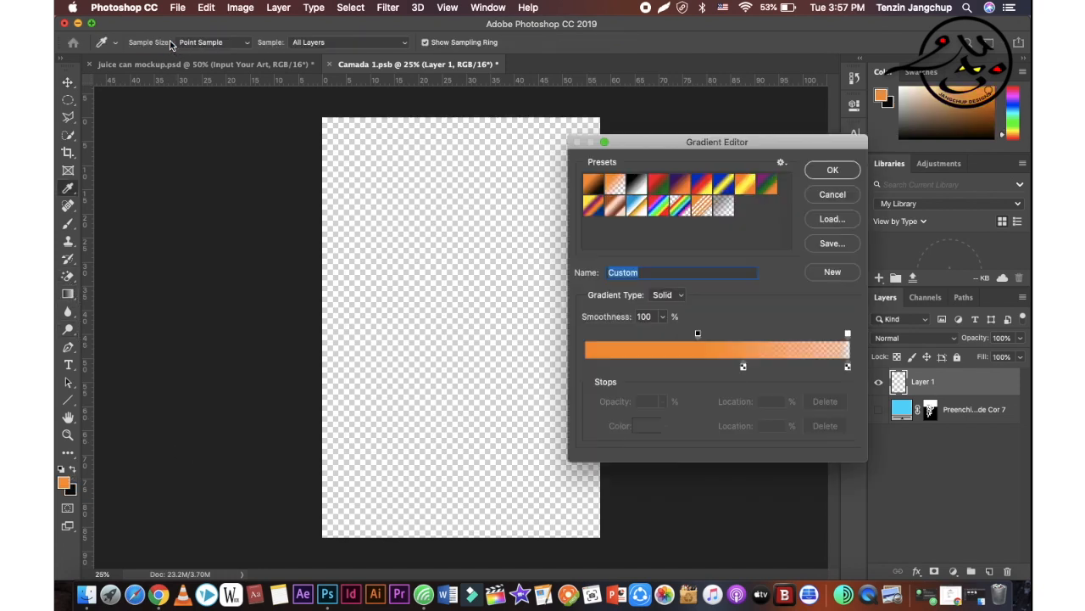
click(591, 194)
click(844, 173)
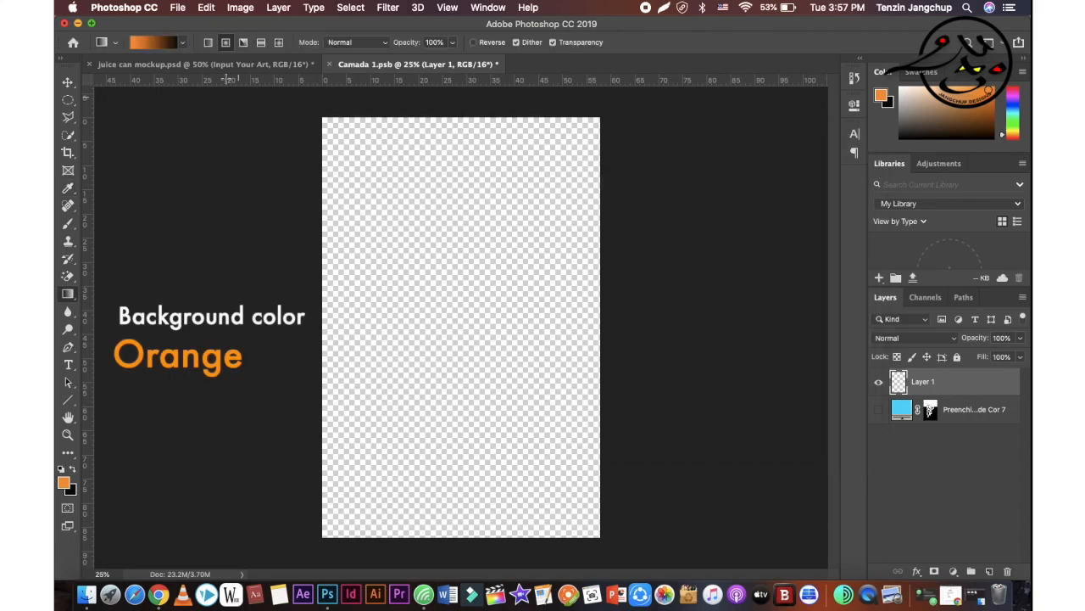
Change the gradient's black end stop to golden orange cf8f06.
click(173, 45)
click(847, 366)
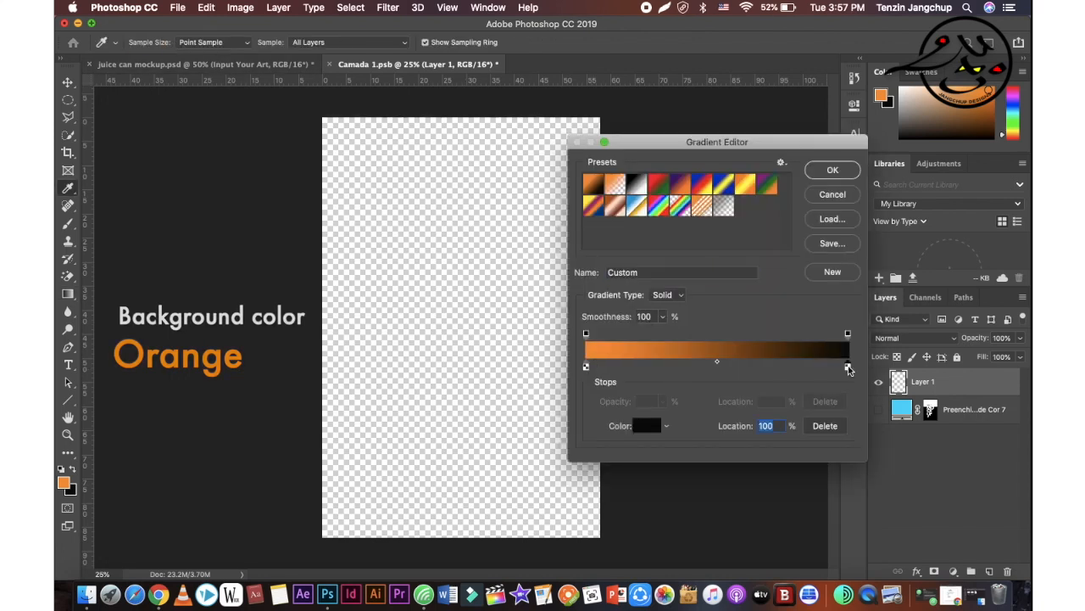
click(646, 425)
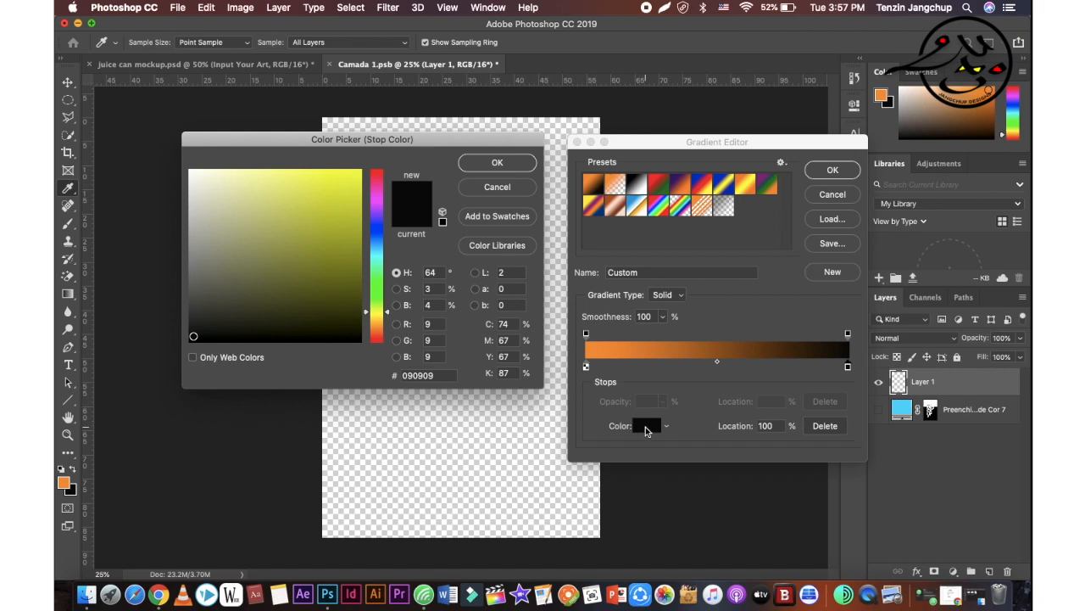
drag(386, 307, 386, 323)
mouse_move(202, 323)
mouse_down()
mouse_move(352, 191)
mouse_move(339, 265)
mouse_move(330, 246)
mouse_move(313, 269)
mouse_move(327, 190)
mouse_move(350, 167)
mouse_move(351, 191)
mouse_up()
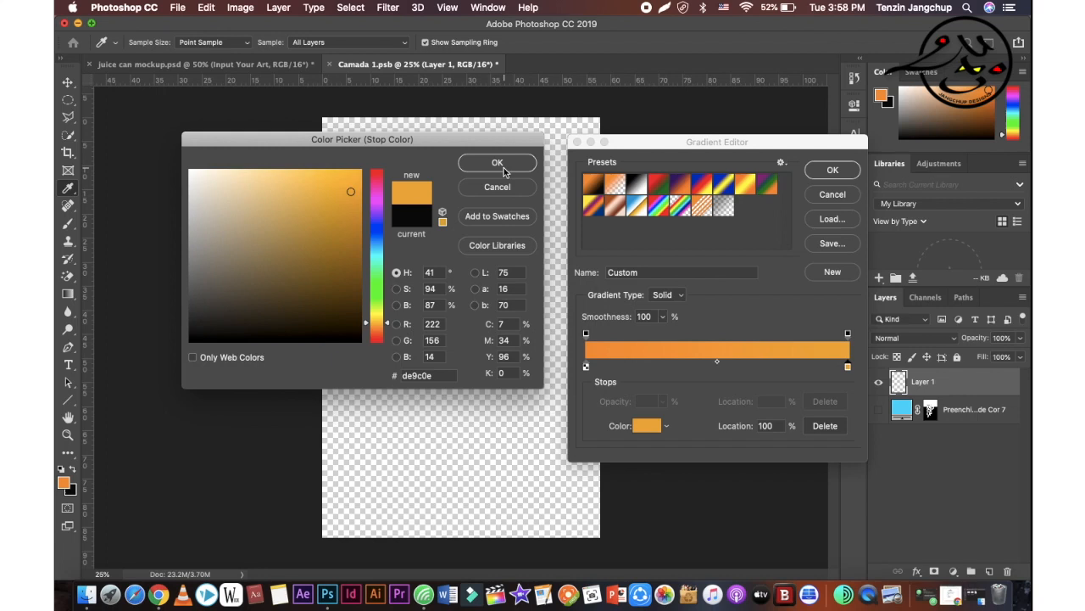
drag(352, 191, 357, 201)
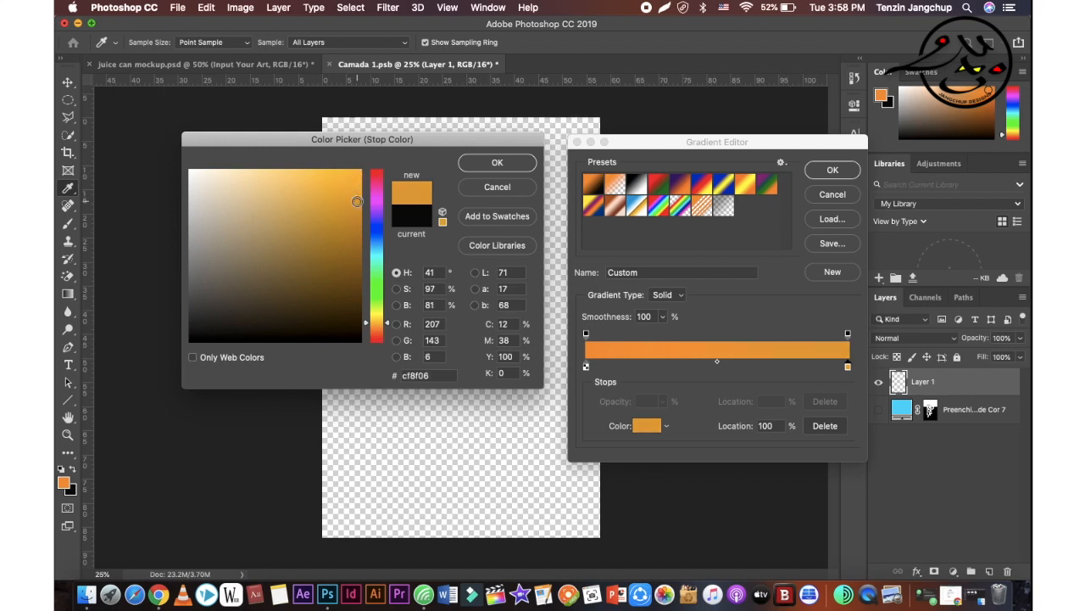
click(499, 165)
Accept the edited gradient and fill Layer 1 with it as a vertical linear gradient, golden orange at the canvas's upper edge.
click(831, 169)
mouse_move(463, 114)
mouse_down()
mouse_move(445, 546)
mouse_move(461, 116)
mouse_up()
key(super+z)
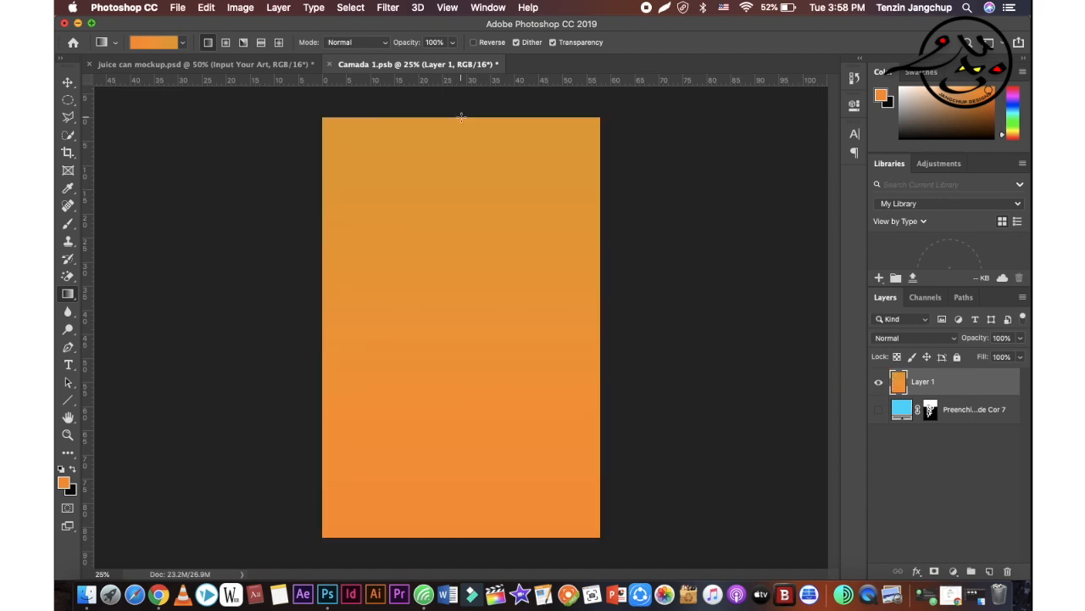
Save the Camada 1.psb artwork and check the gradient on the can in juice can mockup.psd.
click(273, 63)
click(367, 65)
click(280, 65)
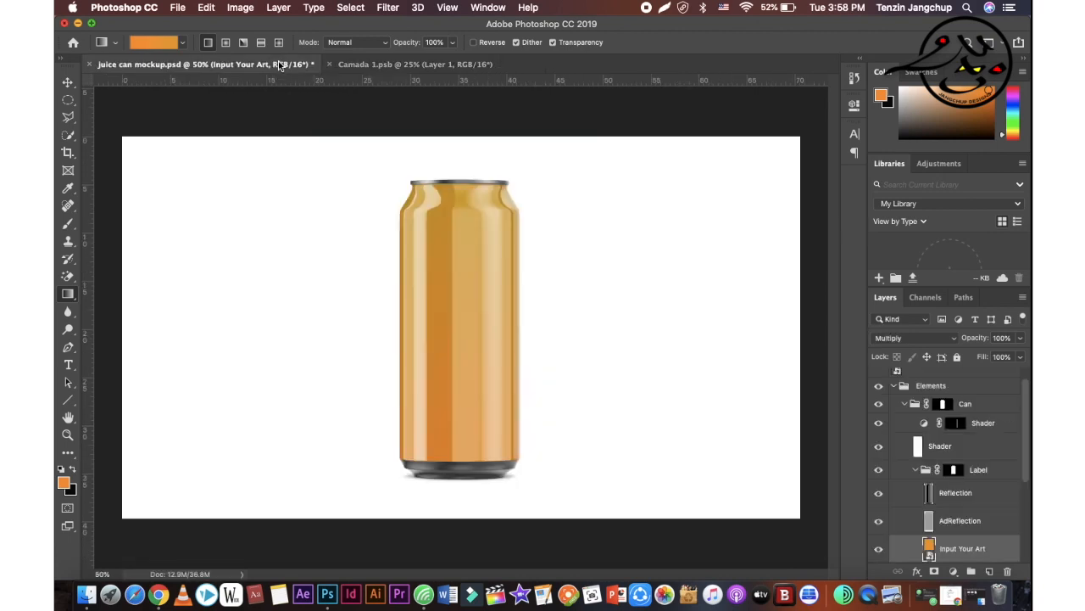
click(361, 66)
Open 4r24.jpg, dwvwrvwrv.png, Orange-Fruit-Pieces.jpg, UaBq5LGpJQd3DDo6ve2dFW.jpg and the Top-10-Benefits orange peel image from the Desktop.
click(178, 8)
click(183, 36)
click(184, 155)
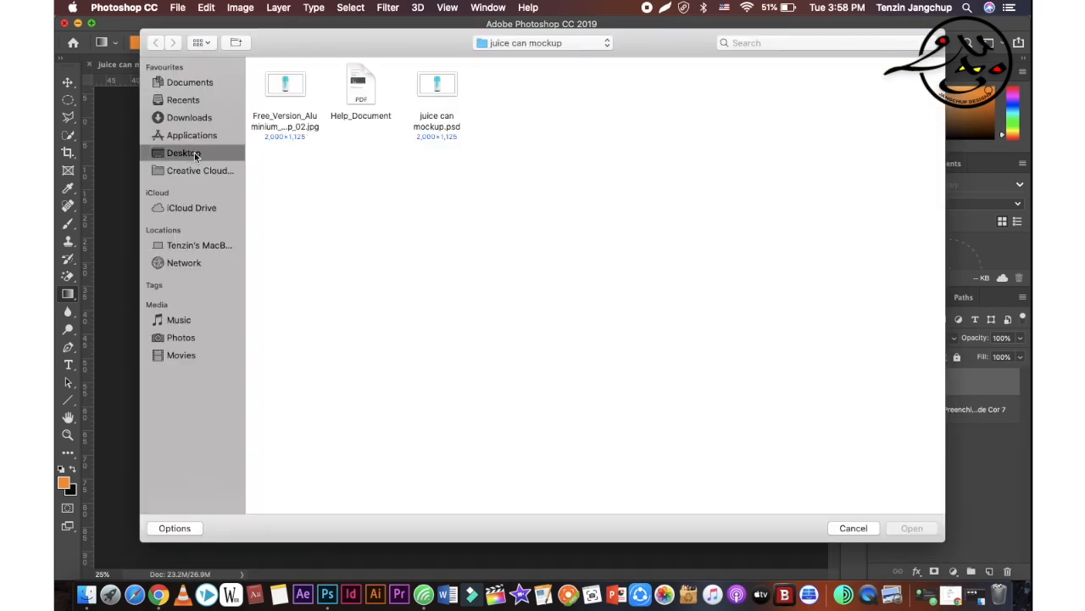
click(367, 351)
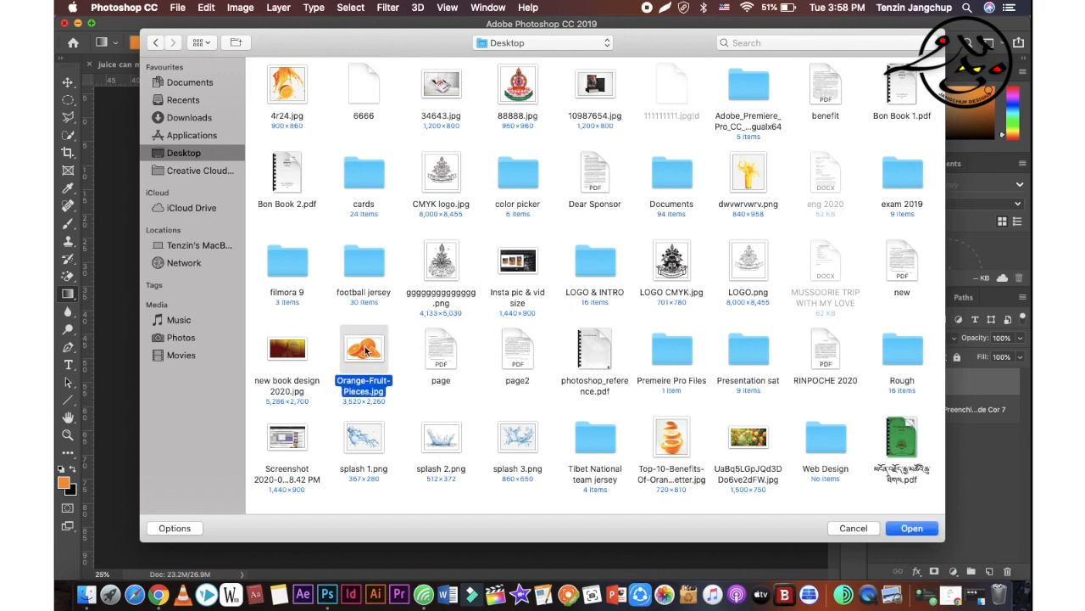
super+click(685, 435)
super+click(751, 175)
super+click(293, 89)
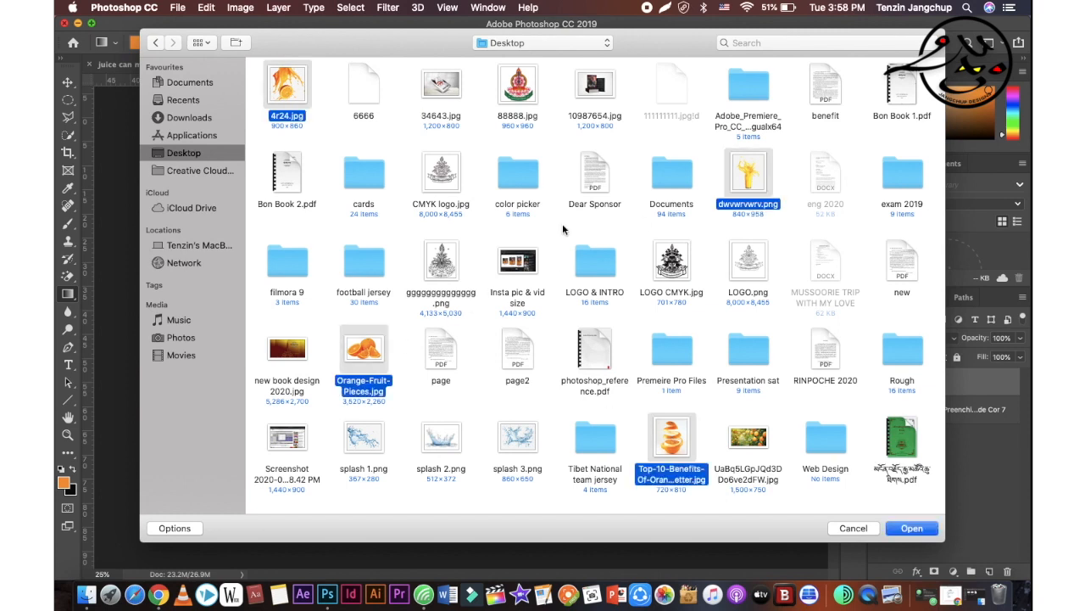
click(911, 527)
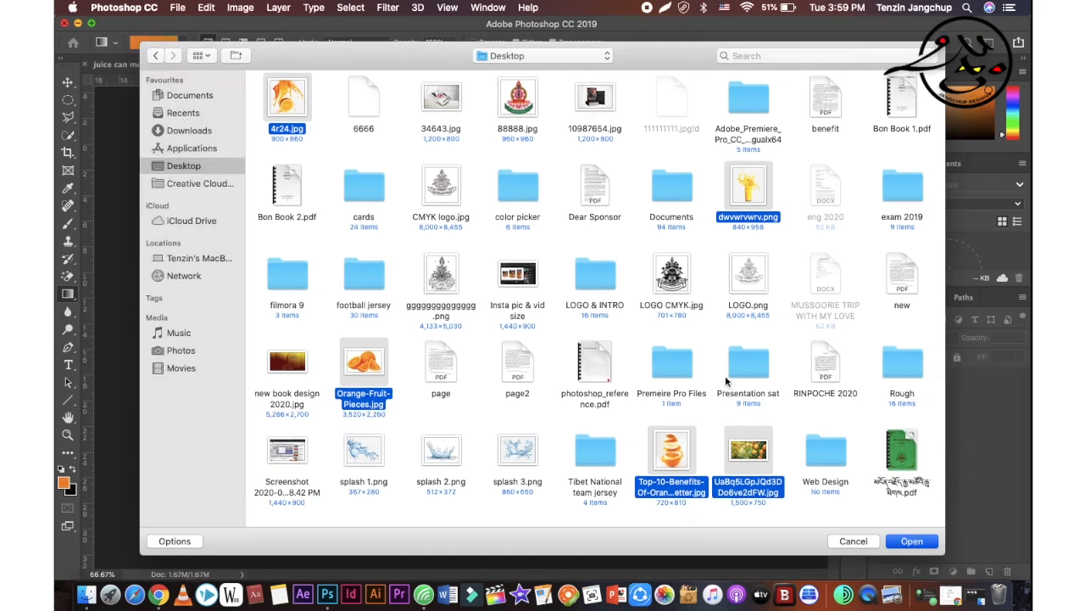
click(644, 215)
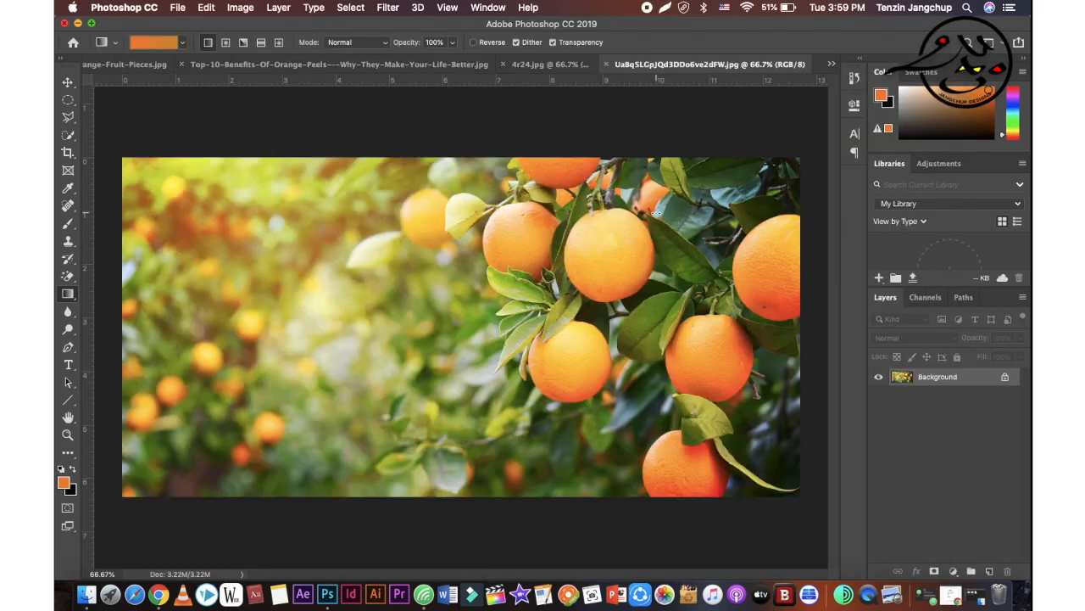
Erase the white background of Orange-Fruit-Pieces.jpg with the Magic Eraser tool.
click(138, 68)
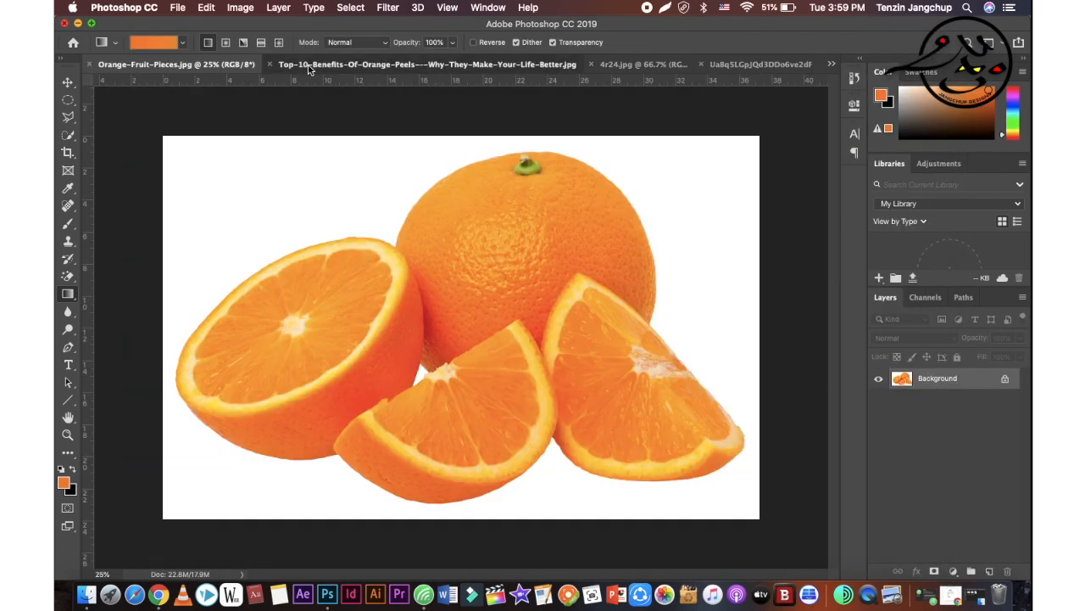
click(310, 66)
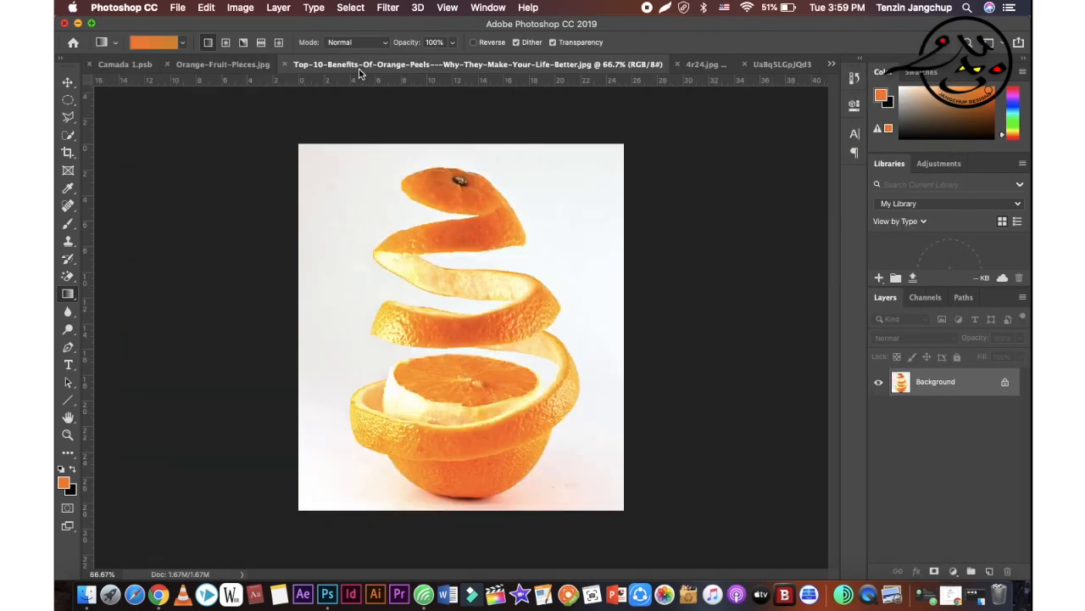
click(249, 65)
click(69, 277)
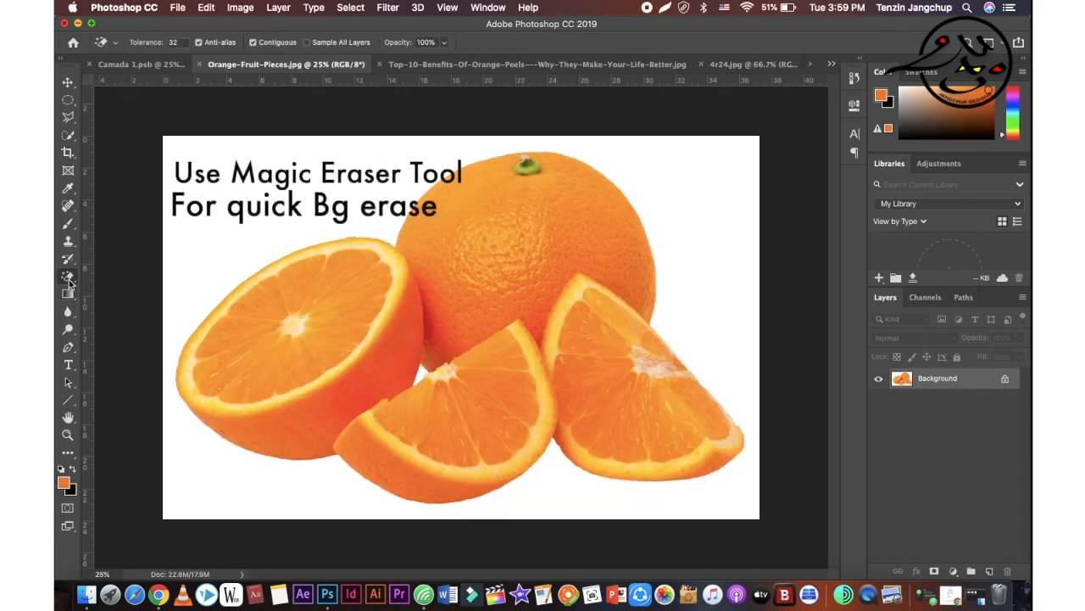
click(212, 227)
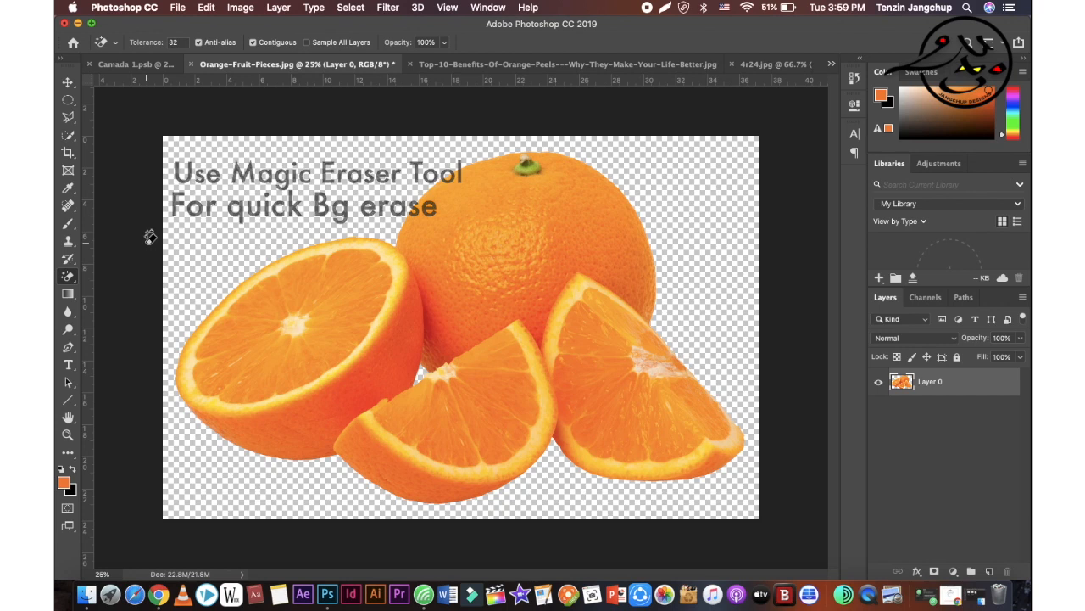
key(v)
In the orange peel image, lasso the background strip above the halved orange, unlock the Background layer and delete the selected area.
click(467, 66)
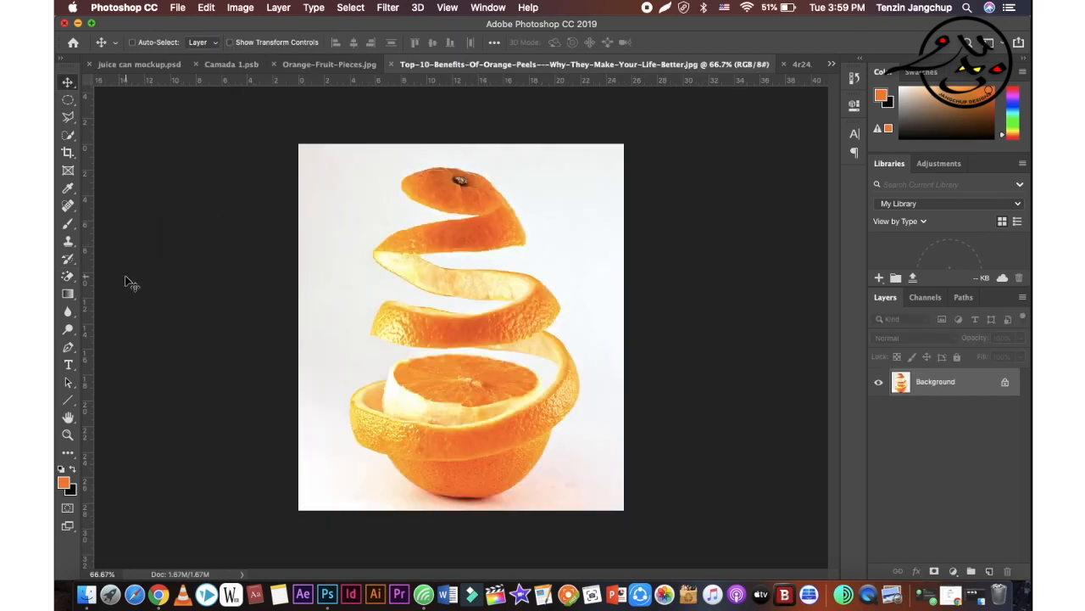
scroll(309, 271, up, 10)
scroll(314, 257, down, 5)
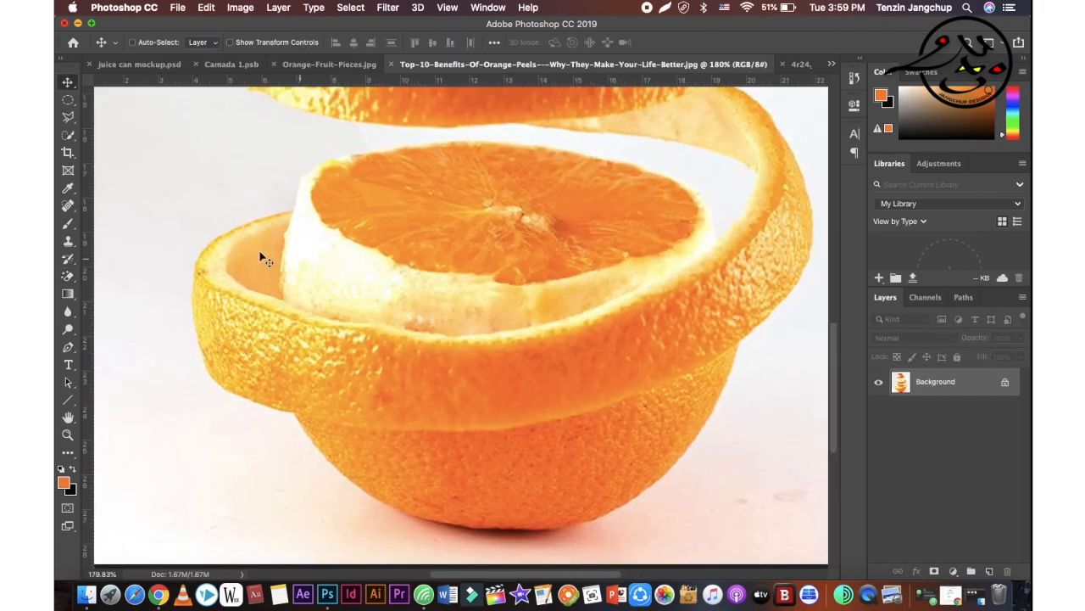
click(67, 116)
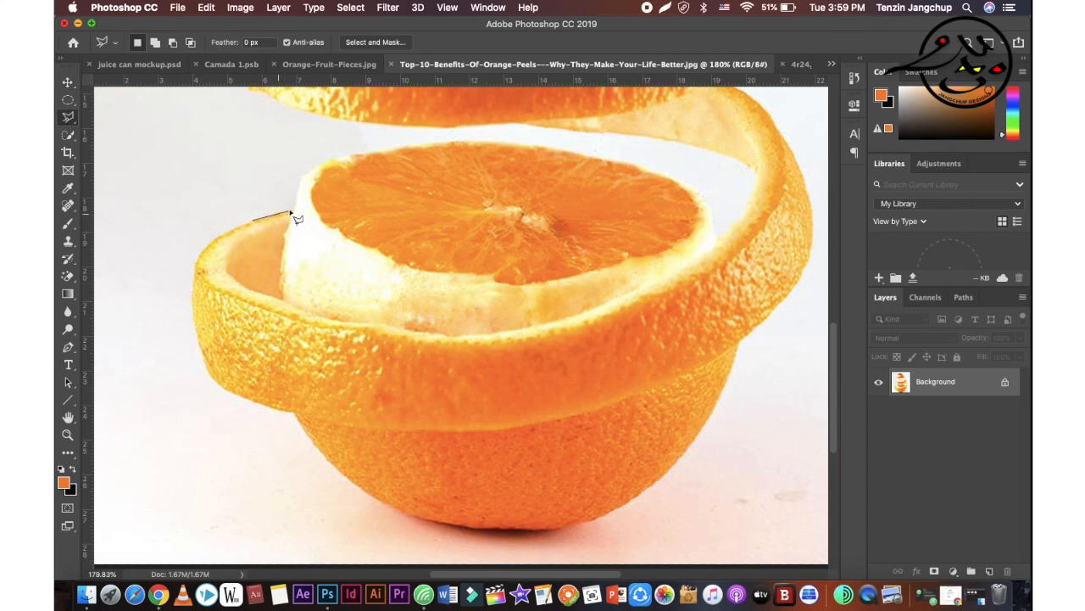
mouse_move(333, 161)
mouse_down()
mouse_move(468, 138)
mouse_move(556, 145)
mouse_move(705, 197)
mouse_up()
mouse_move(720, 248)
mouse_down()
mouse_move(746, 216)
mouse_move(730, 179)
mouse_move(485, 132)
mouse_move(337, 143)
mouse_move(253, 218)
mouse_up()
click(1005, 381)
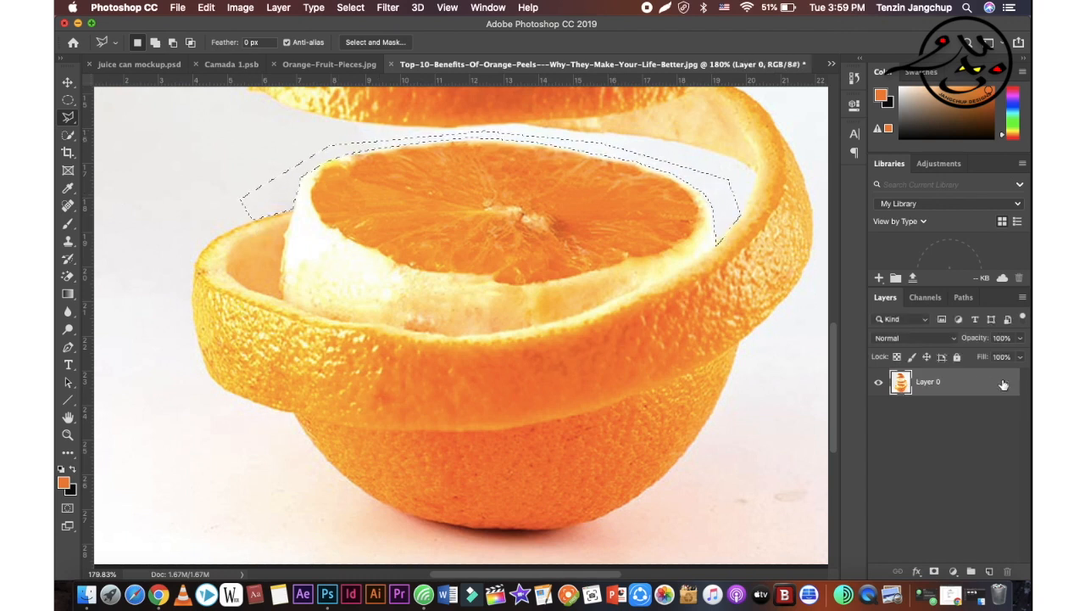
key(Delete)
key(m)
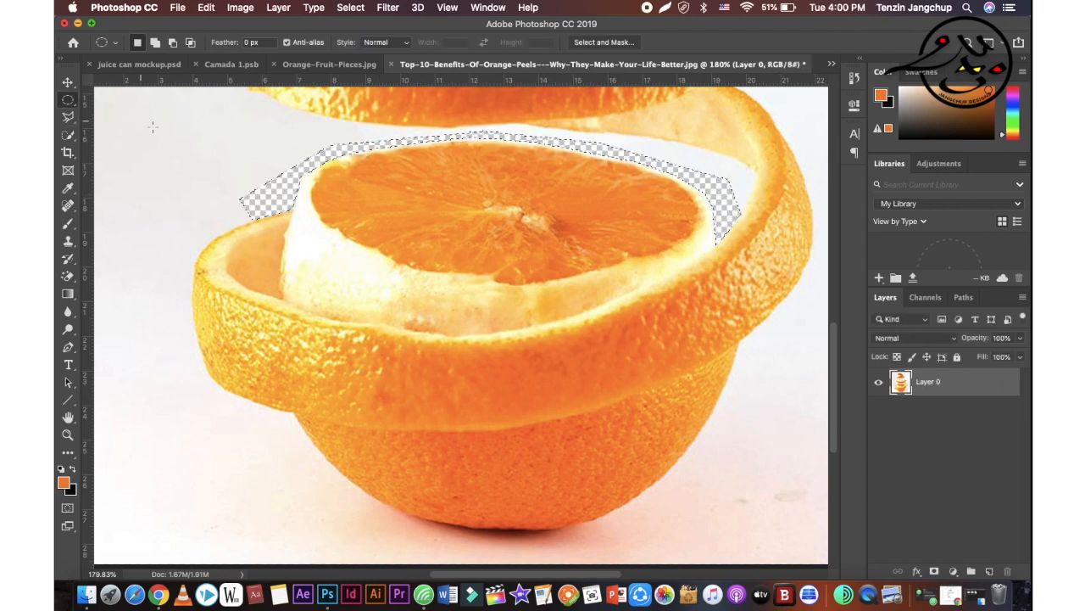
Erase the remaining light background around the spiral orange peel with the Magic Eraser tool.
scroll(136, 391, down, 5)
key(e)
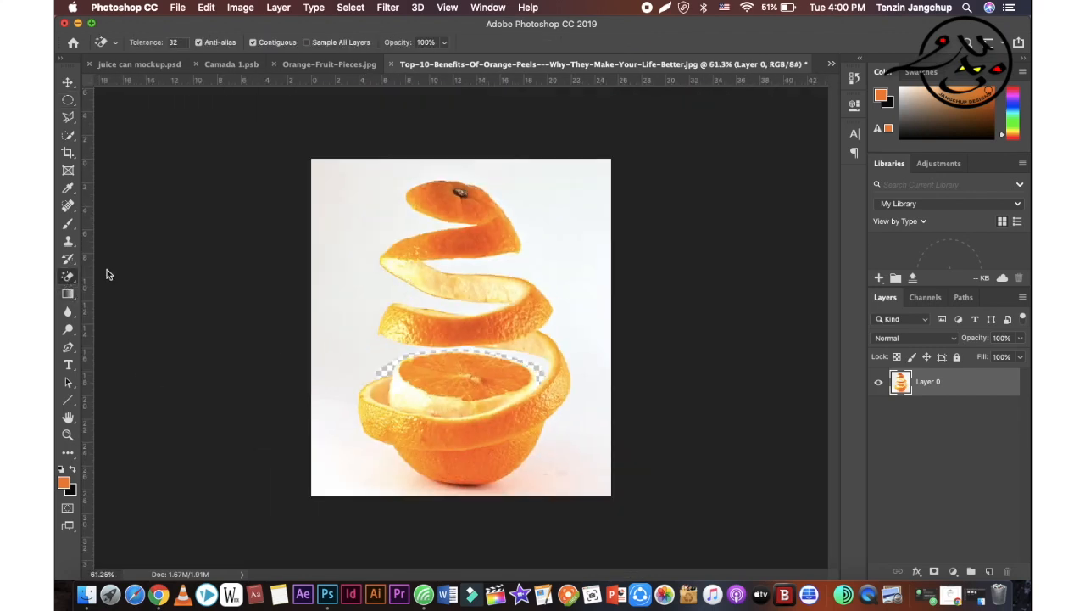
click(343, 253)
click(528, 495)
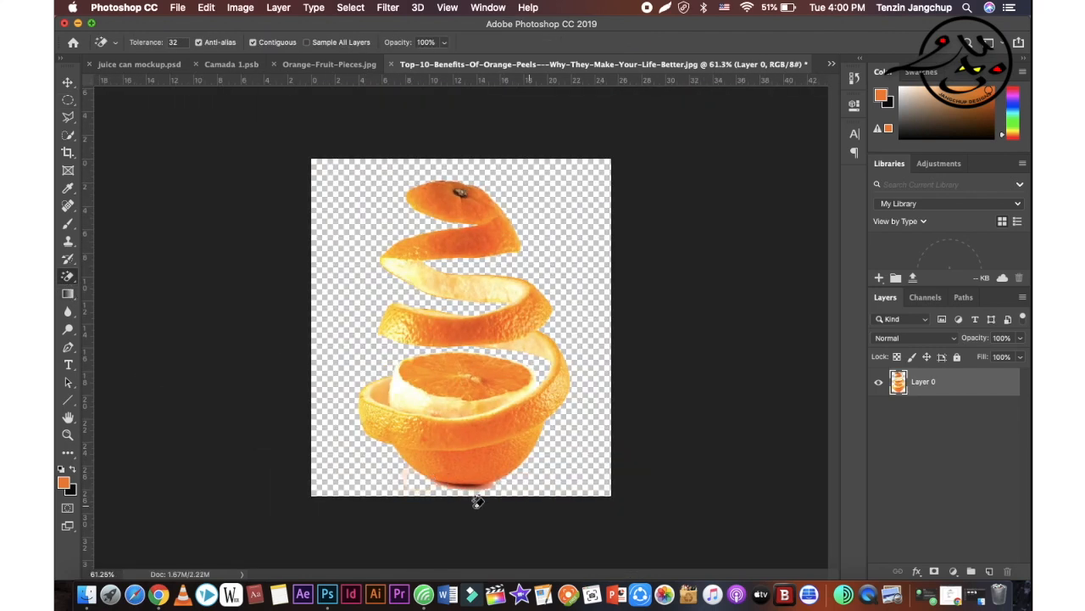
Copy the peeled orange cutout into Orange-Fruit-Pieces.jpg and close the peel image without saving.
click(67, 84)
drag(454, 173, 390, 222)
click(493, 72)
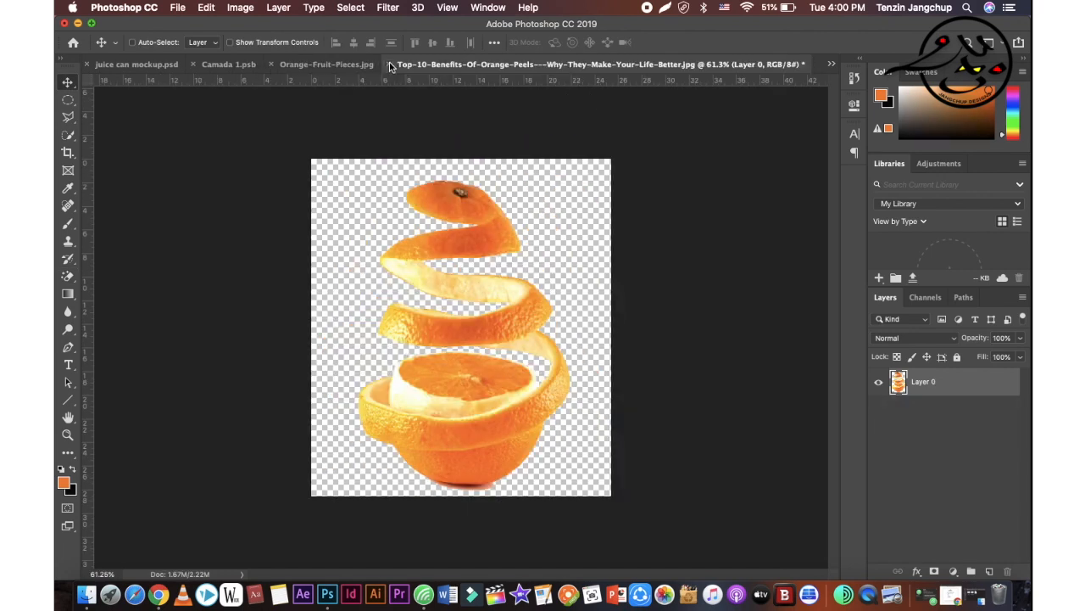
click(388, 63)
click(497, 216)
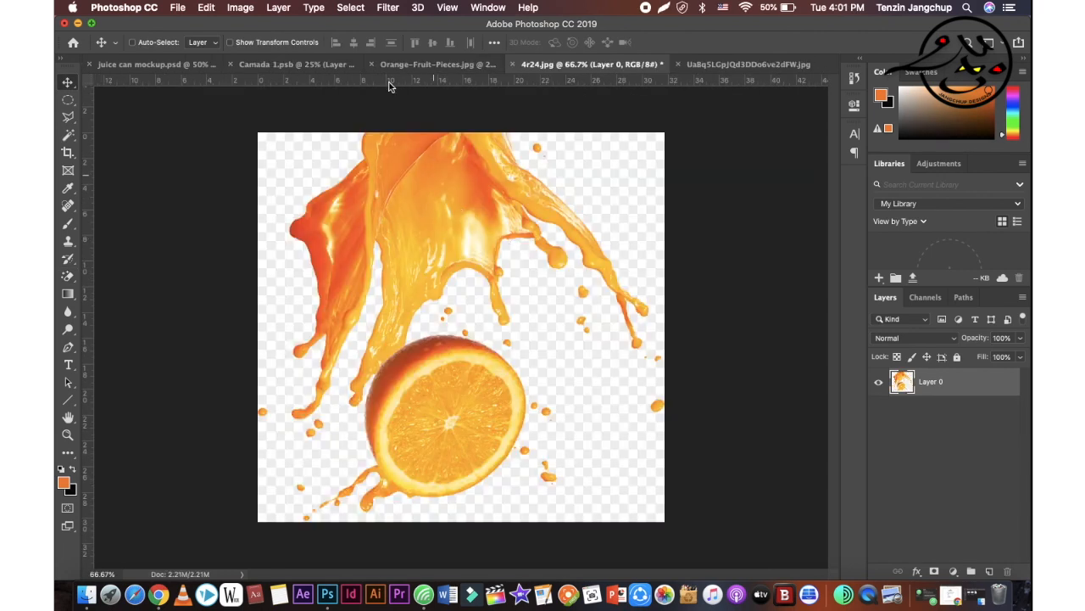
Select the juice splash and orange in 4r24.jpg with Select Subject, adding missed parts with the Magic Wand.
click(241, 8)
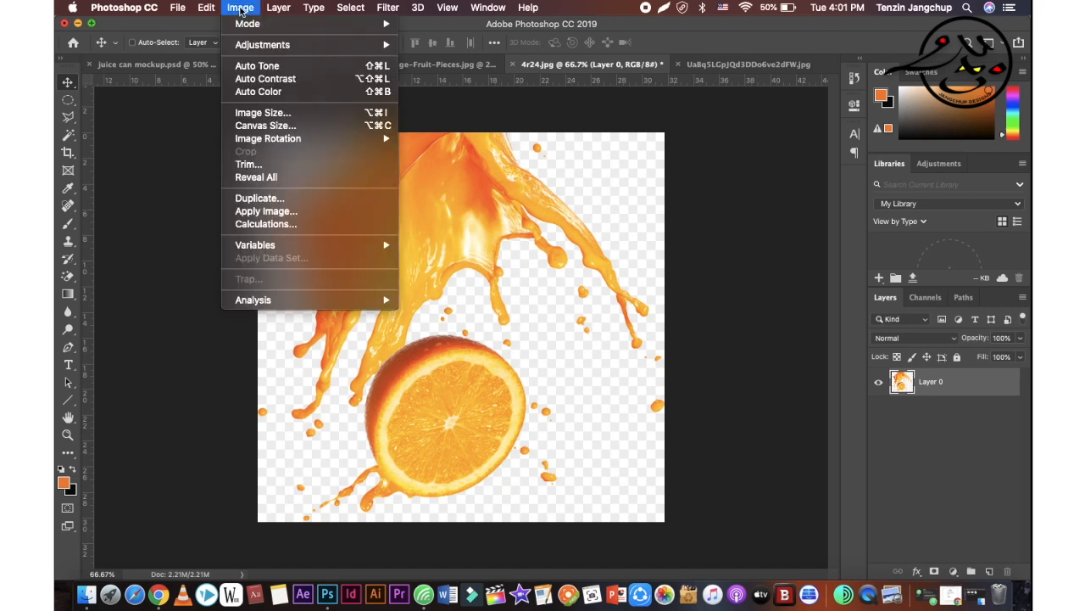
mouse_move(350, 9)
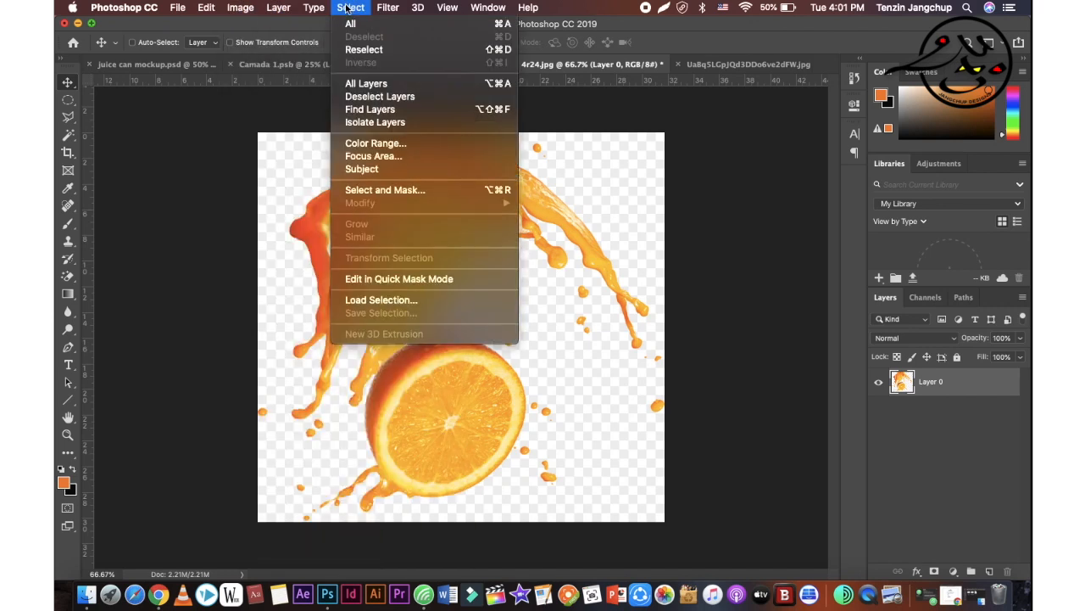
click(382, 171)
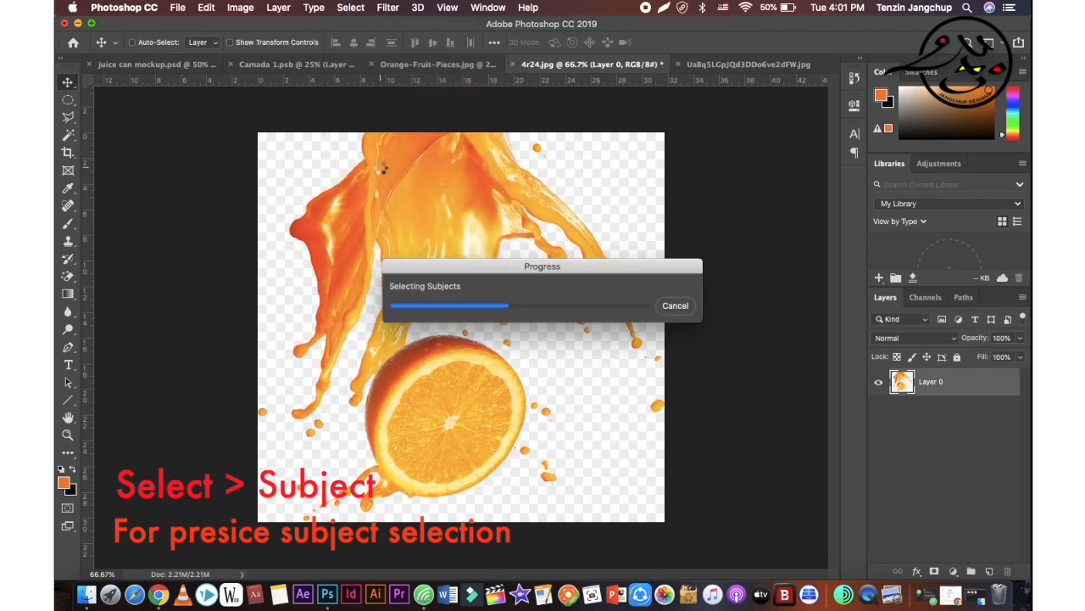
click(68, 136)
click(421, 206)
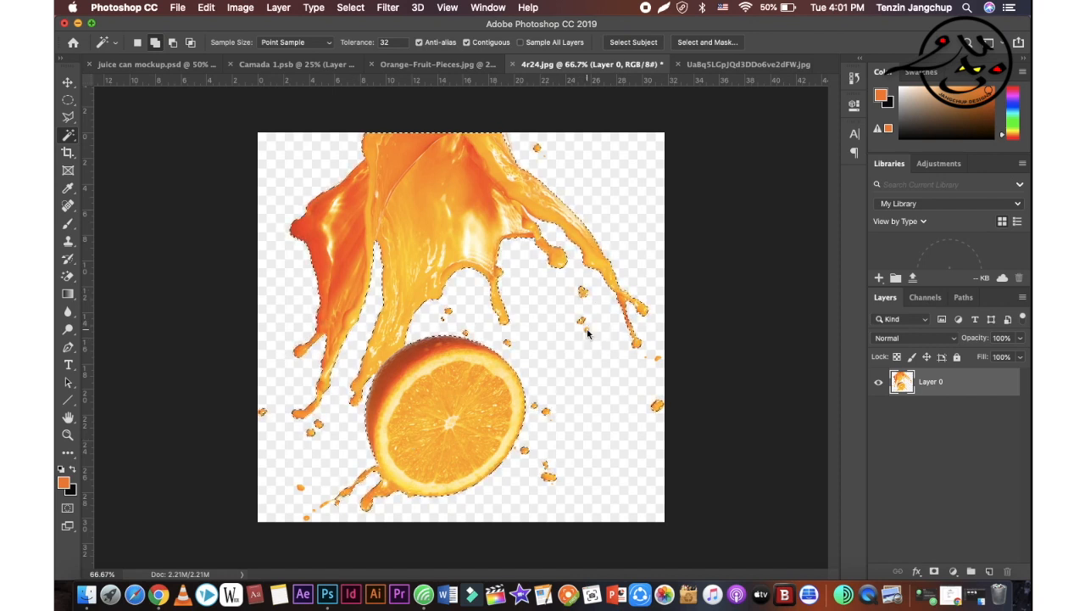
Copy the selected juice splash into Orange-Fruit-Pieces.jpg and close 4r24.jpg without saving.
key(v)
drag(449, 167, 713, 187)
click(640, 67)
click(513, 64)
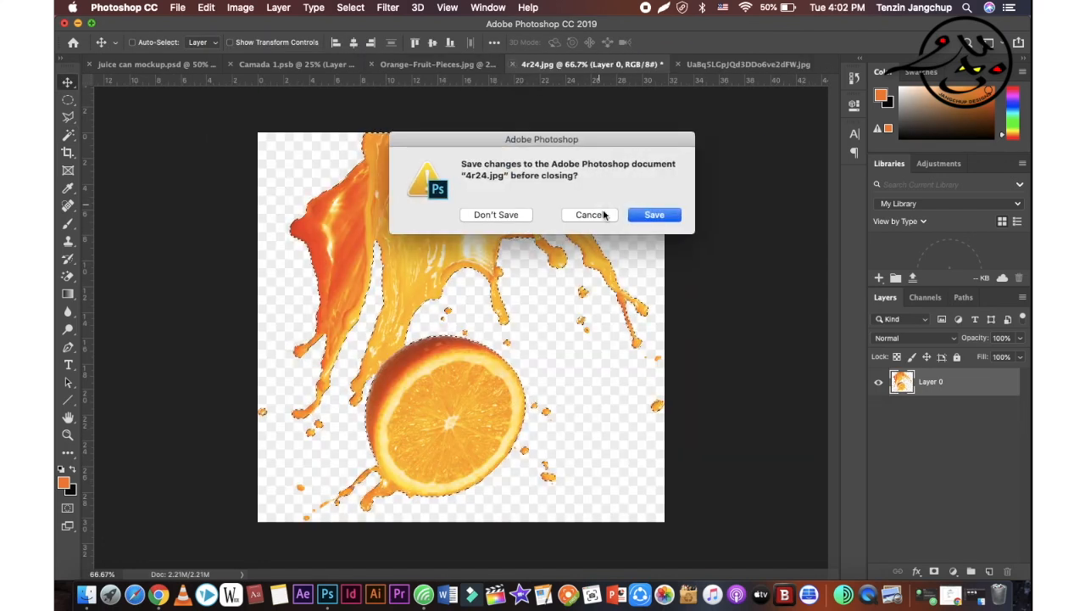
click(523, 218)
Copy the orange orchard photo into Camada 1.psb, accepting the bit depth difference, and place it at the artwork's upper edge.
click(683, 64)
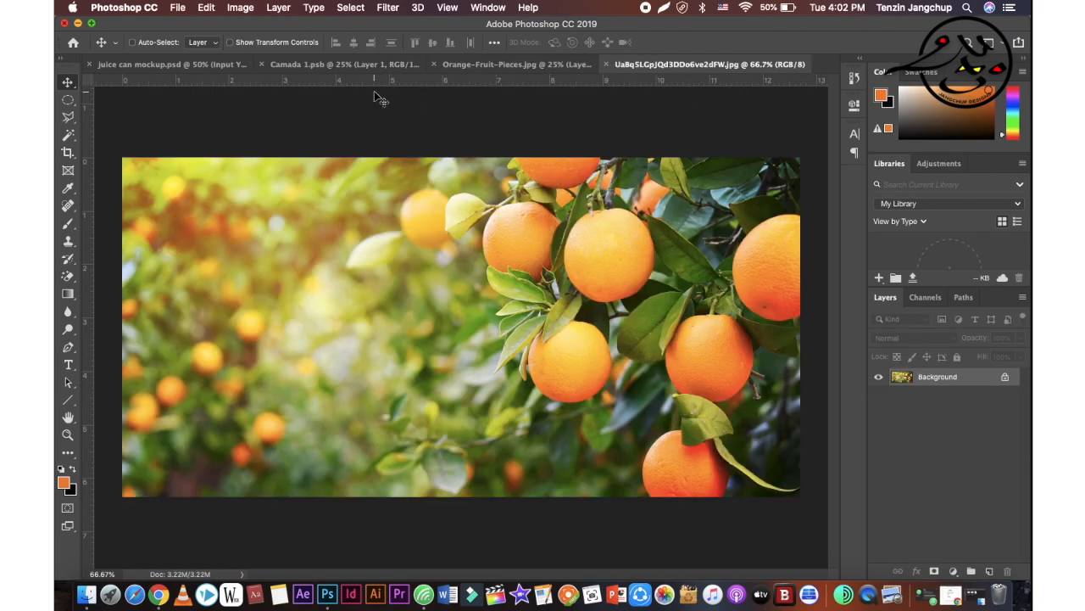
click(339, 65)
click(683, 64)
drag(346, 64, 475, 182)
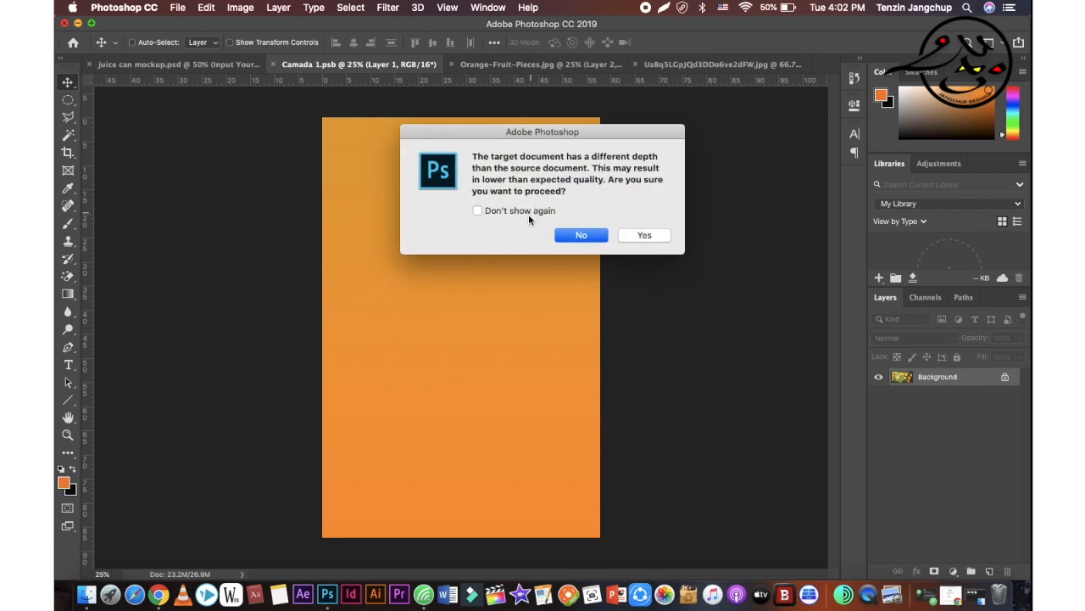
click(651, 236)
click(672, 327)
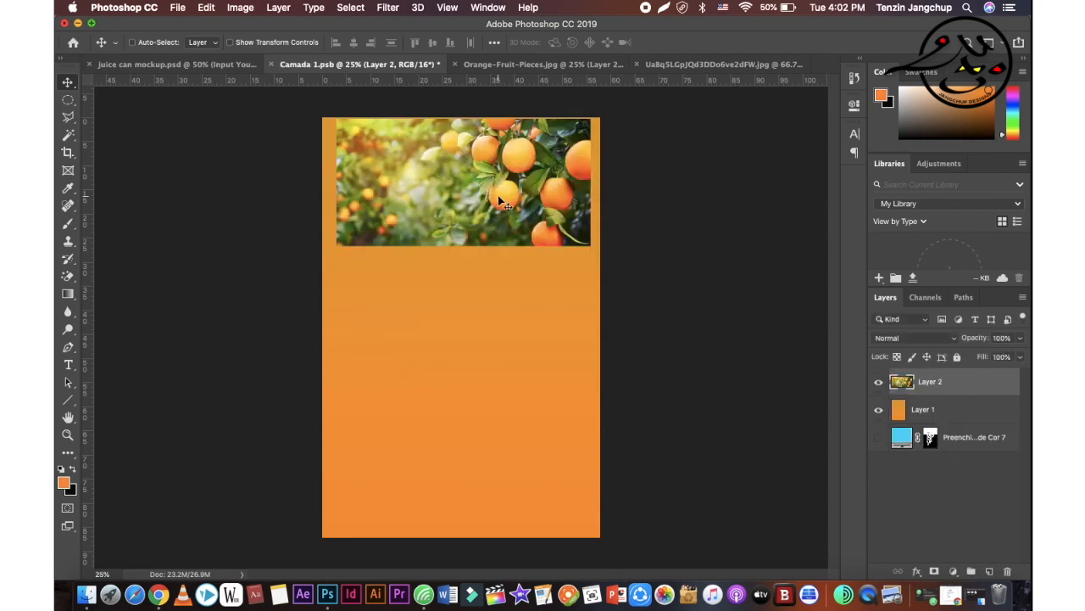
Enlarge the orange orchard photo so it spans the full width of the artwork's upper area.
key(super+t)
drag(326, 246, 316, 254)
drag(592, 251, 562, 243)
key(Return)
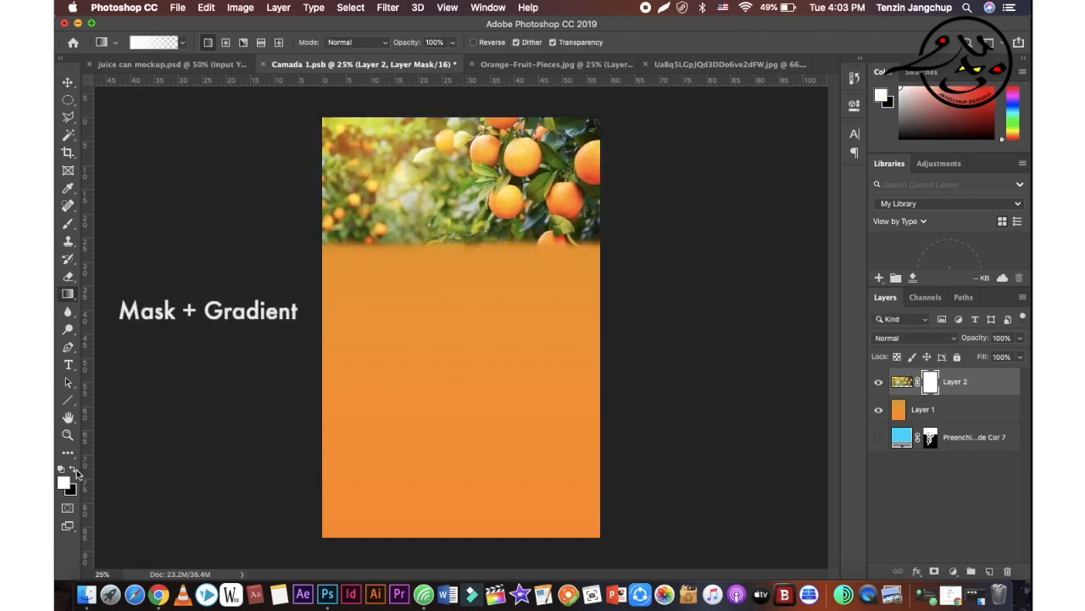
Fade the orchard photo's lower part into the orange background with a black-to-transparent linear gradient on its layer mask.
click(75, 471)
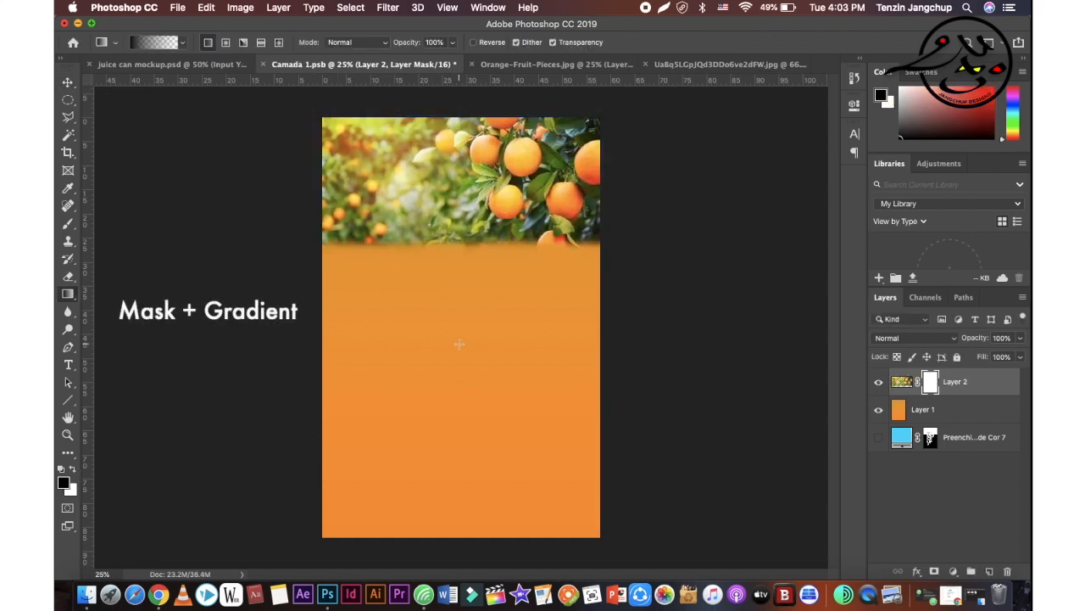
drag(458, 343, 455, 128)
drag(458, 381, 469, 92)
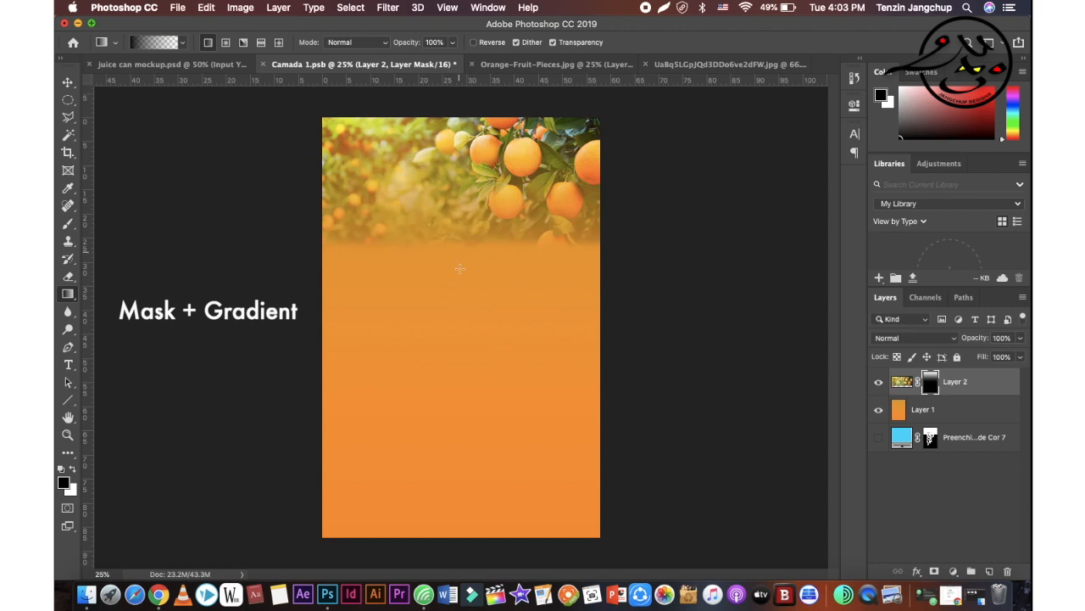
drag(460, 202, 460, 202)
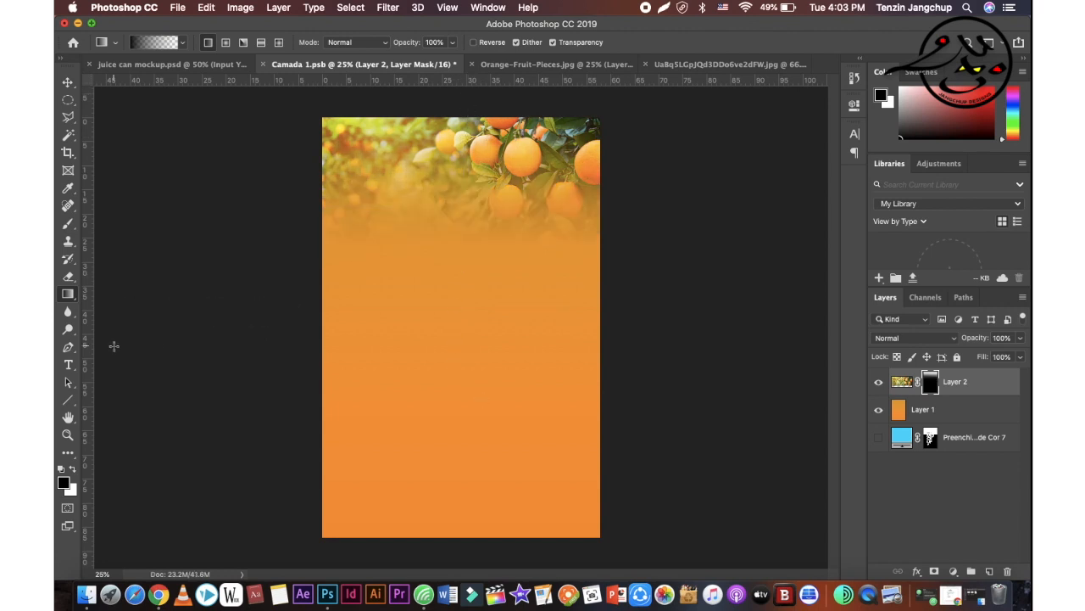
Close the original orange orchard photo and switch to Orange-Fruit-Pieces.jpg.
click(69, 82)
click(551, 64)
click(696, 66)
click(607, 64)
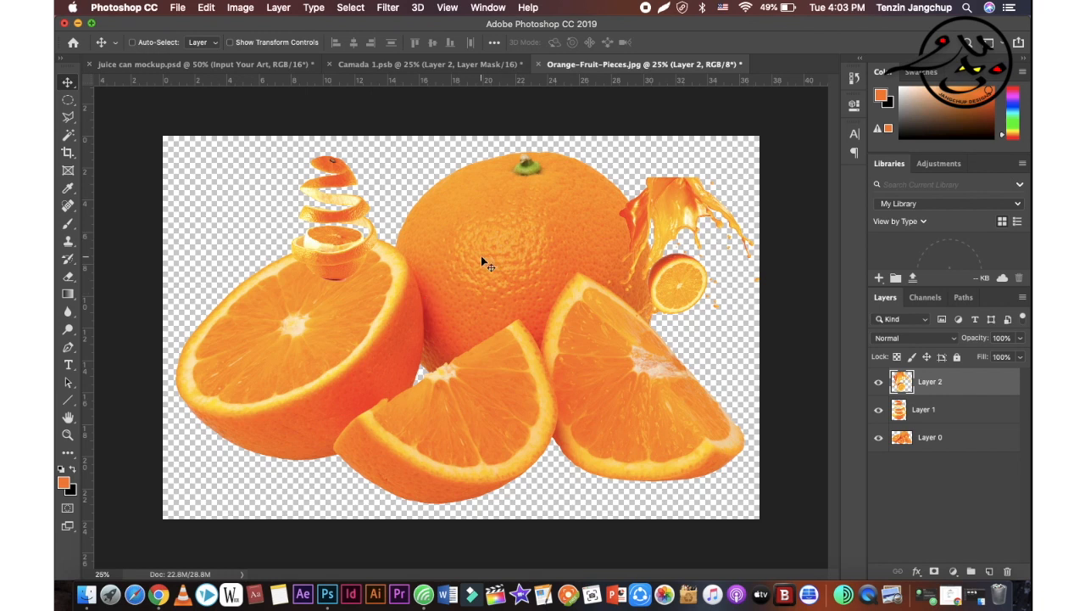
click(178, 8)
click(190, 37)
click(747, 176)
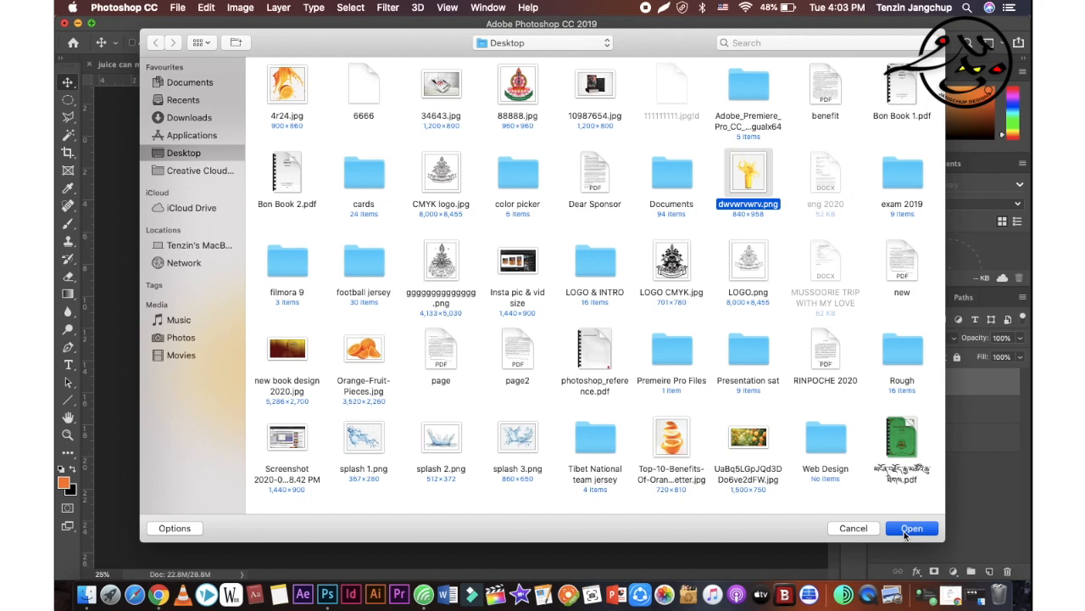
click(904, 529)
click(646, 217)
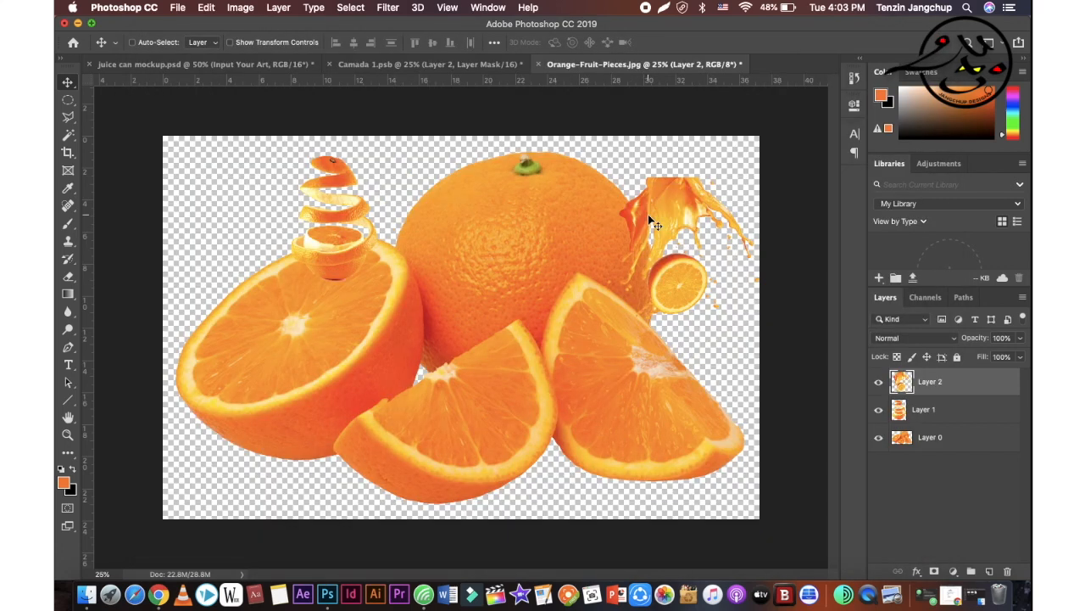
Copy the whole and sliced oranges group from Orange-Fruit-Pieces.jpg into Camada 1.psb.
drag(519, 236, 580, 214)
drag(557, 262, 459, 66)
drag(461, 413, 461, 413)
click(499, 327)
click(688, 323)
Scale the oranges group down to fit inside the artwork and place it centred near the lower edge.
key(super+t)
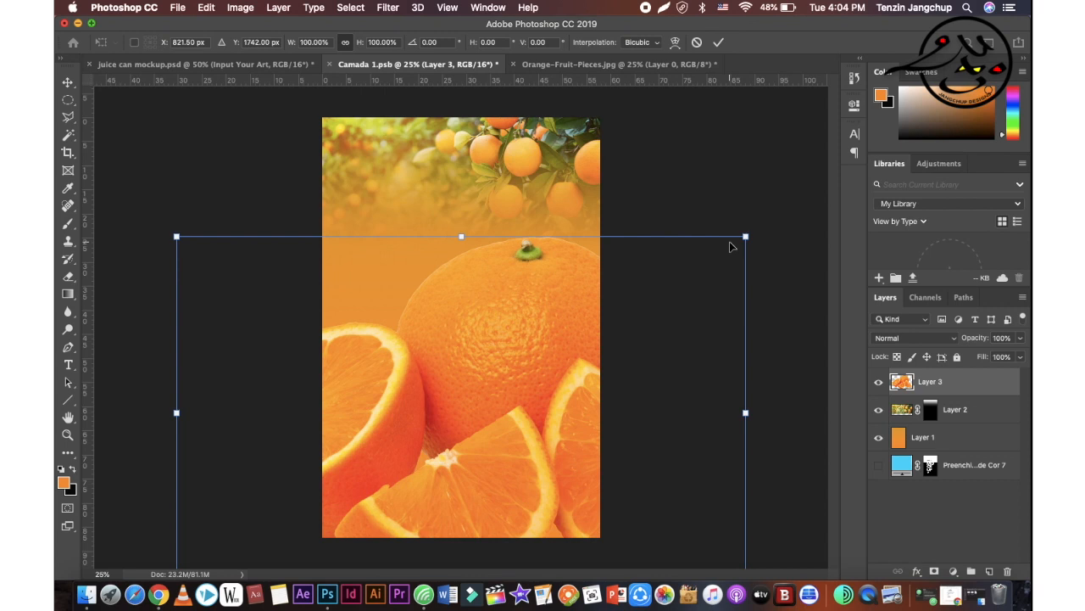
drag(737, 237, 387, 458)
drag(326, 480, 621, 388)
drag(540, 428, 488, 409)
key(Return)
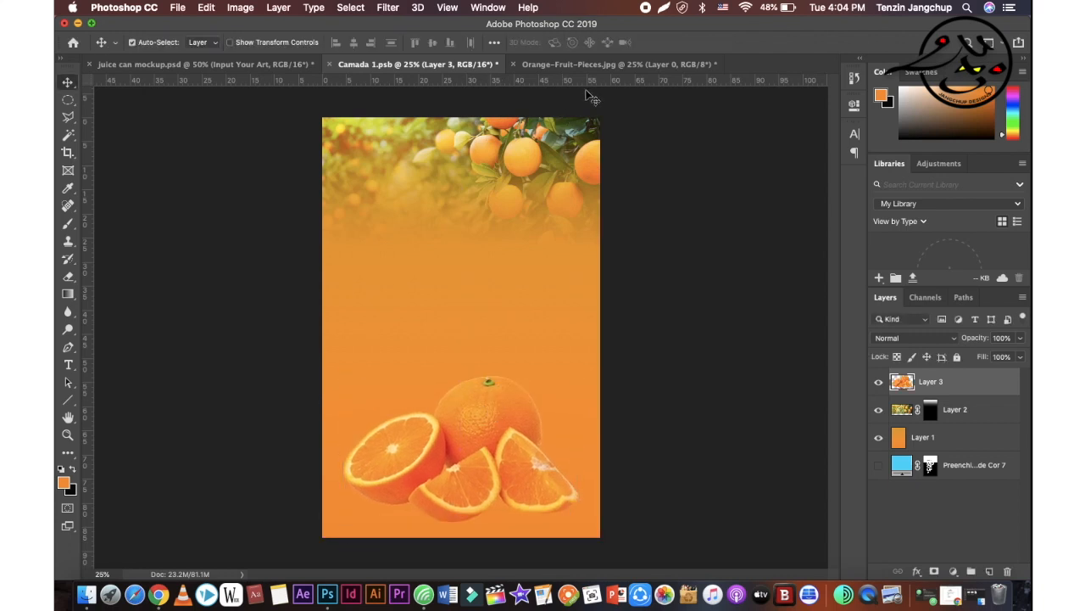
Copy the peeled orange cutout from Orange-Fruit-Pieces.jpg into Camada 1.psb.
click(593, 65)
drag(364, 223, 388, 65)
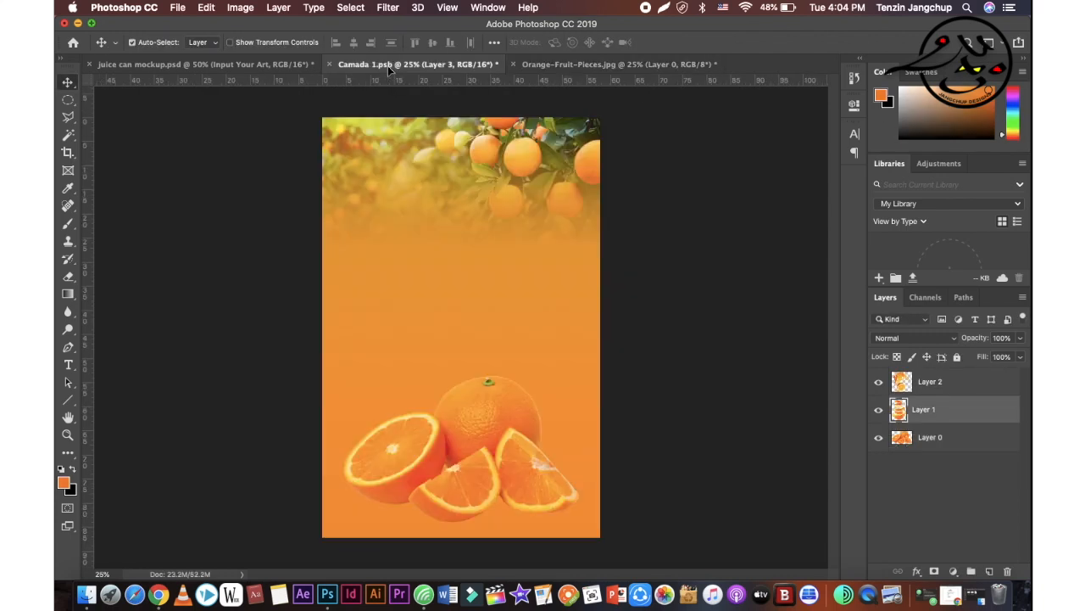
drag(579, 389, 591, 416)
Enlarge the peeled orange and place it at the artwork's lower right, partly cut off by the right edge.
key(ctrl+t)
drag(628, 352, 746, 175)
drag(571, 378, 516, 405)
drag(485, 208, 512, 256)
key(Return)
drag(577, 379, 567, 381)
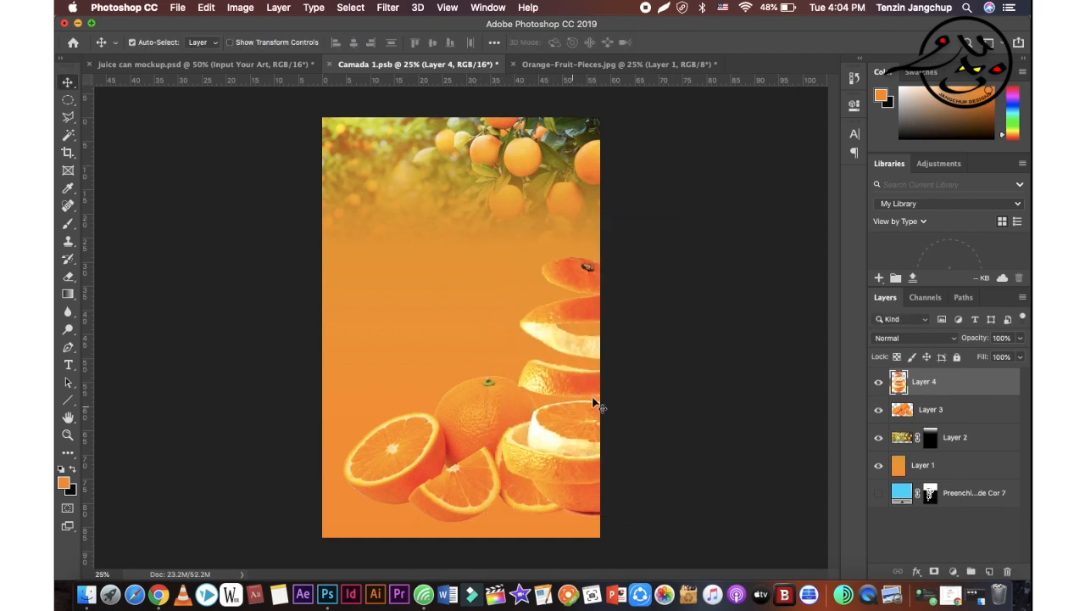
Move the peeled orange layer beneath the oranges group and lower its opacity to 39%.
drag(941, 392, 943, 432)
click(1020, 337)
drag(1022, 356, 983, 357)
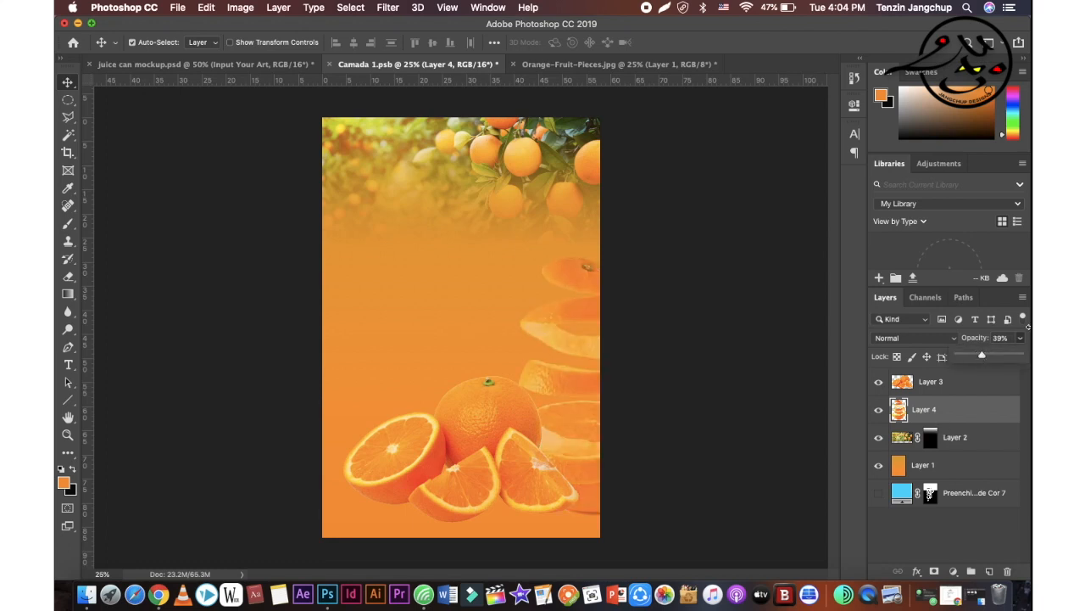
Add a Bevel & Emboss effect to the oranges group with Outer Bevel style, 1000% depth, 9 px size and 1 px soften.
click(503, 443)
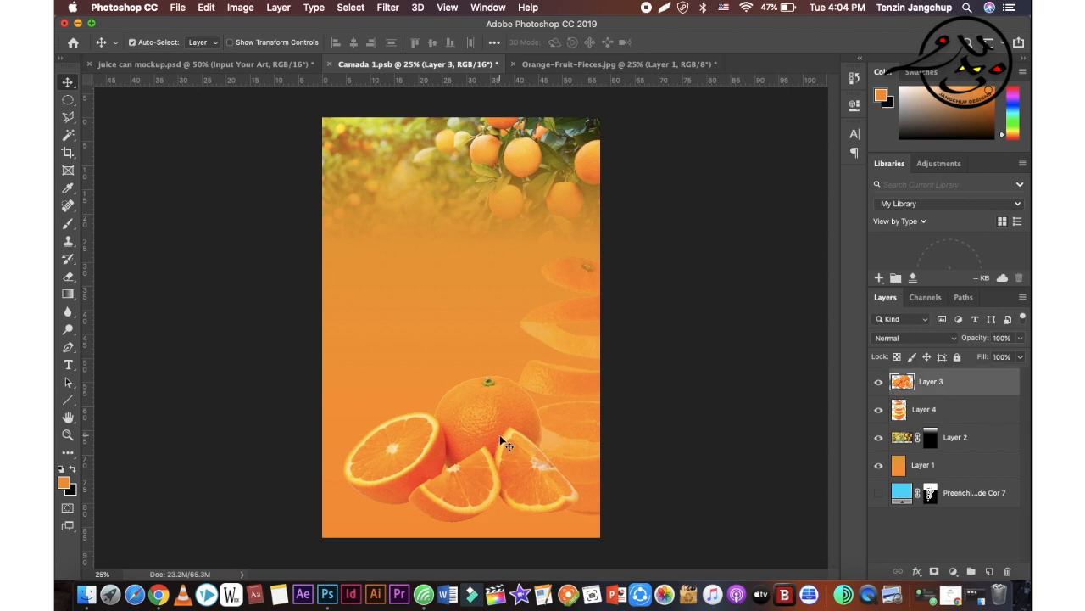
right_click(933, 383)
click(899, 384)
drag(373, 205, 706, 50)
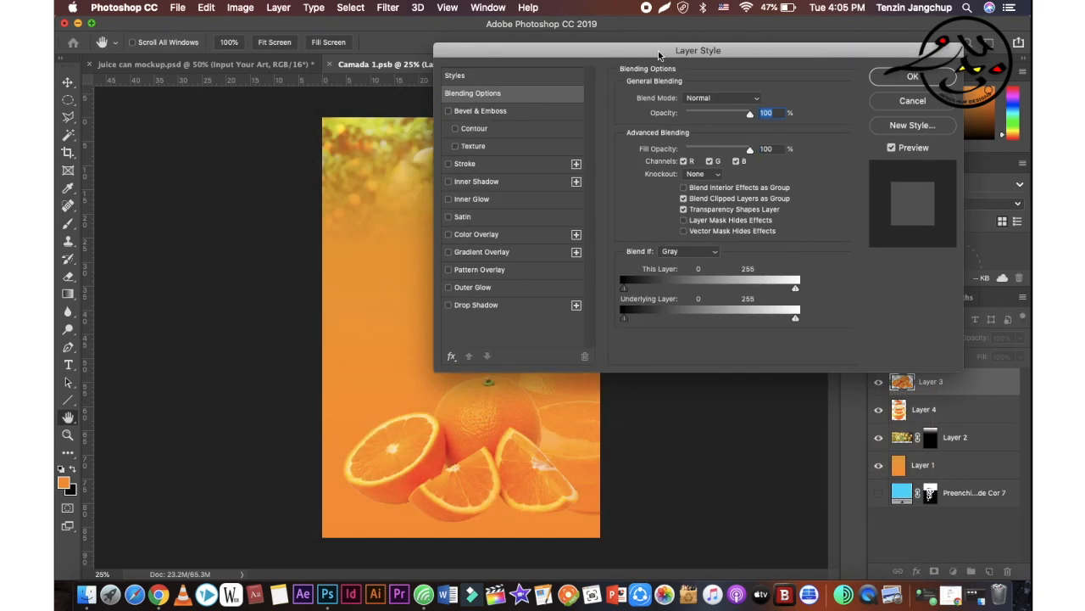
click(450, 111)
drag(749, 114, 750, 148)
click(504, 113)
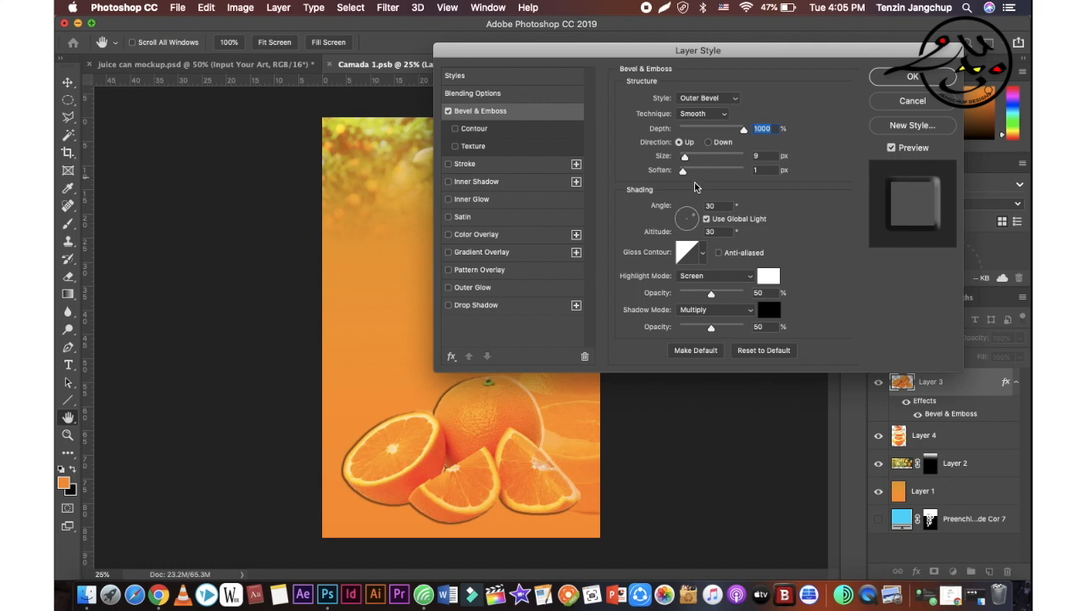
Set the bevel's highlight opacity to 33% and shadow opacity to 15%, and apply the layer style.
drag(712, 296, 686, 330)
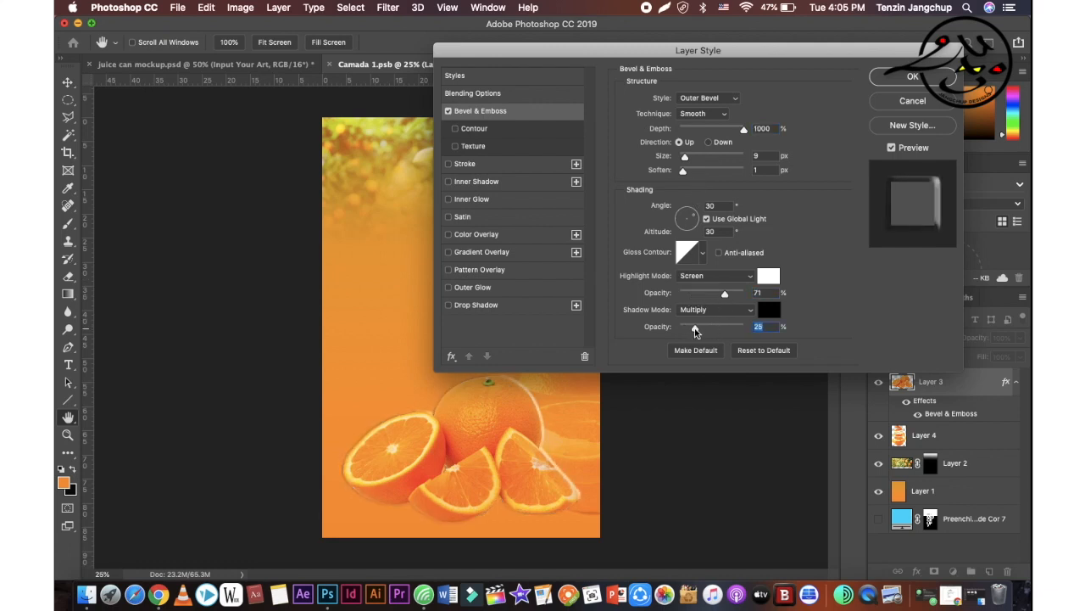
drag(724, 293, 701, 297)
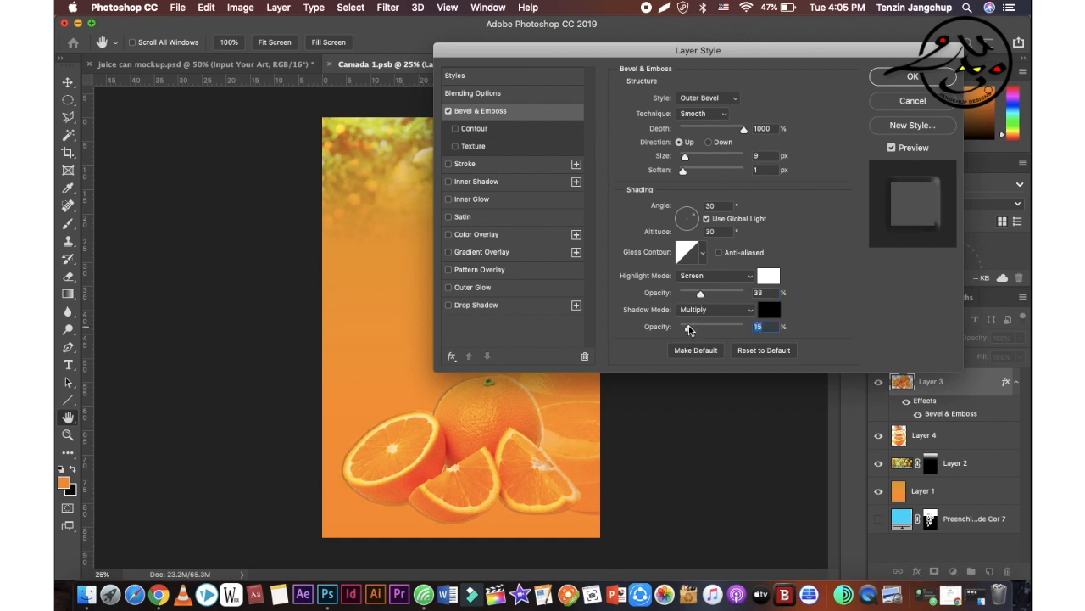
click(901, 81)
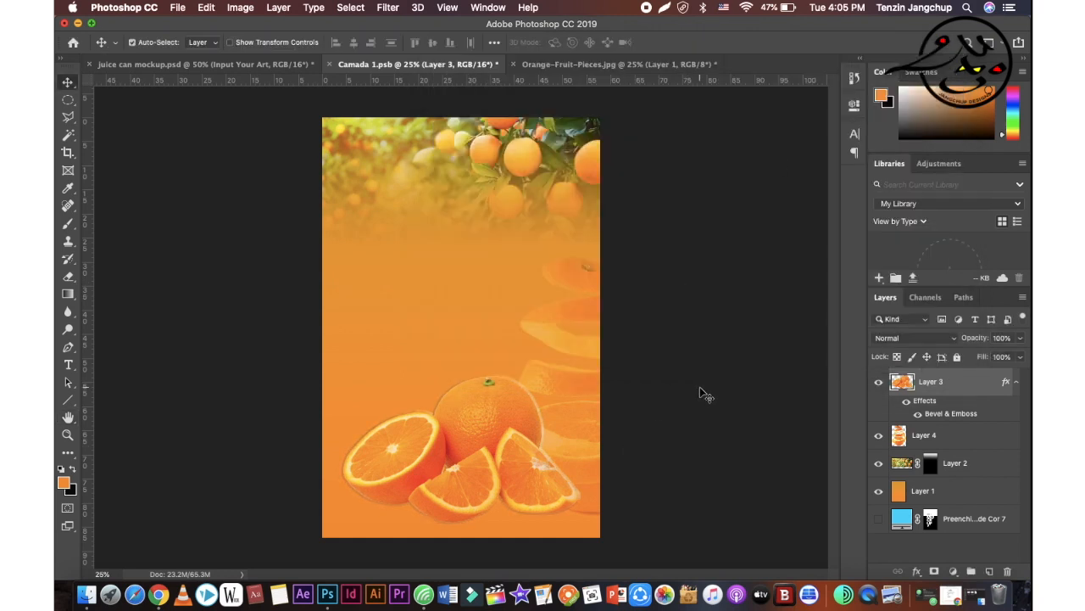
Copy the juice splash from Orange-Fruit-Pieces.jpg into the artwork, rotated about -136° and scaled to about 125% at the left edge.
click(576, 65)
drag(726, 182, 427, 275)
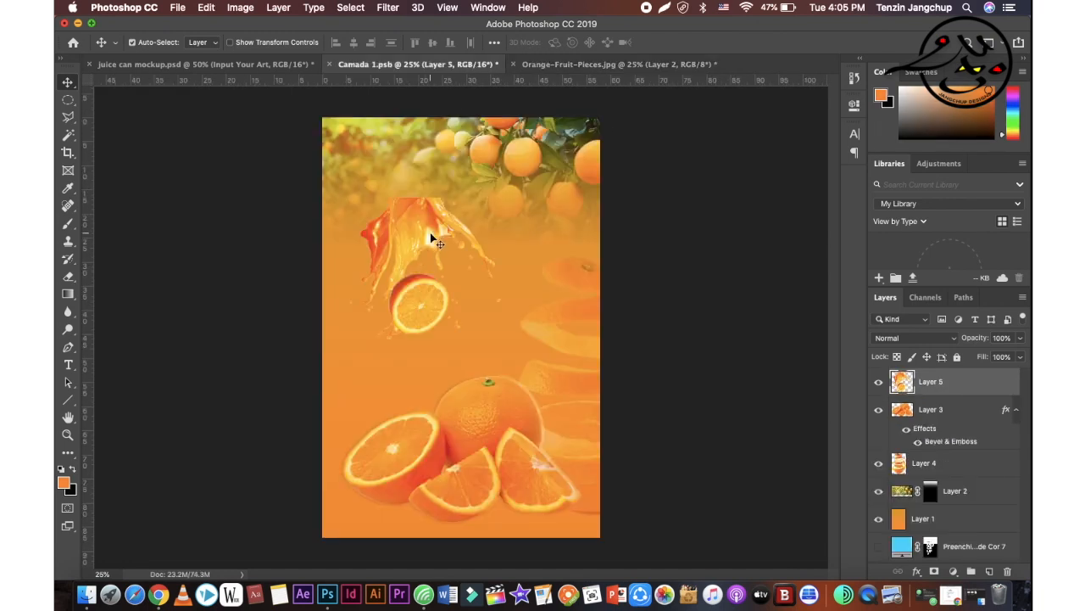
key(super+t)
drag(519, 197, 244, 238)
drag(404, 296, 323, 367)
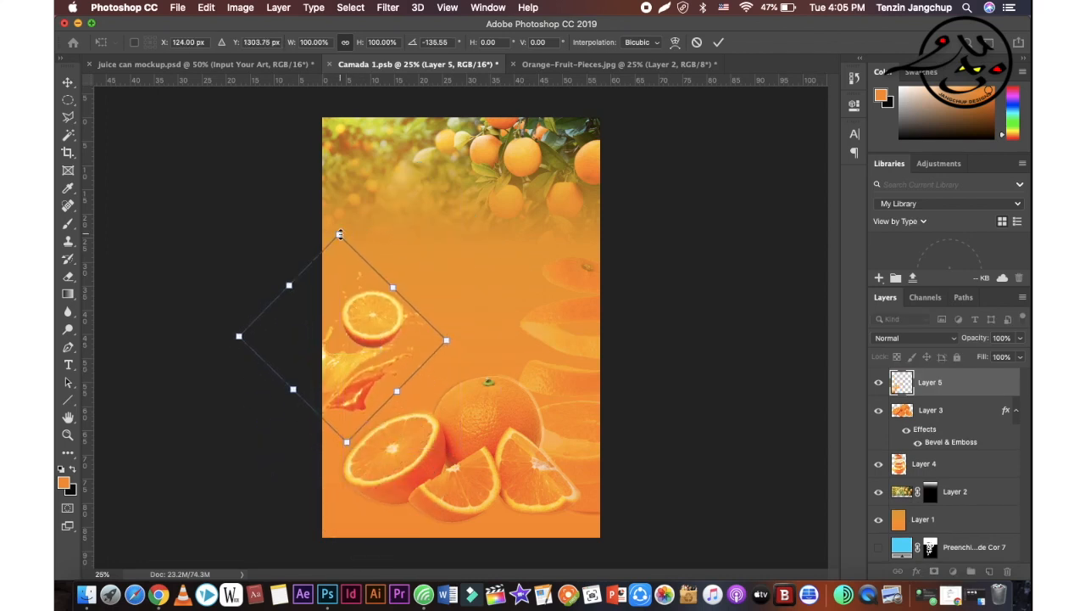
drag(340, 235, 336, 184)
drag(359, 364, 369, 362)
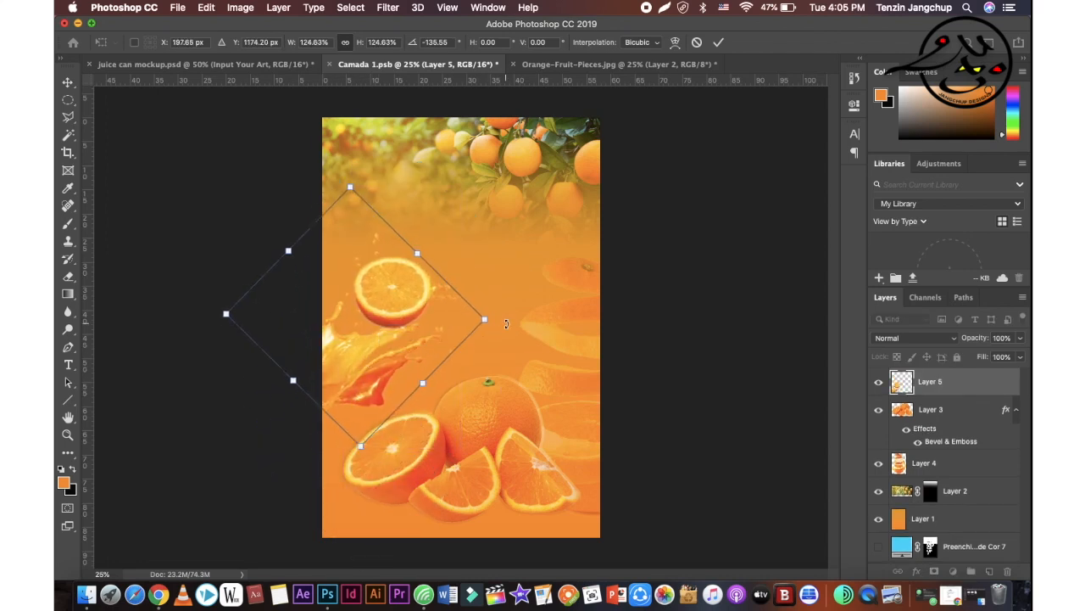
key(Return)
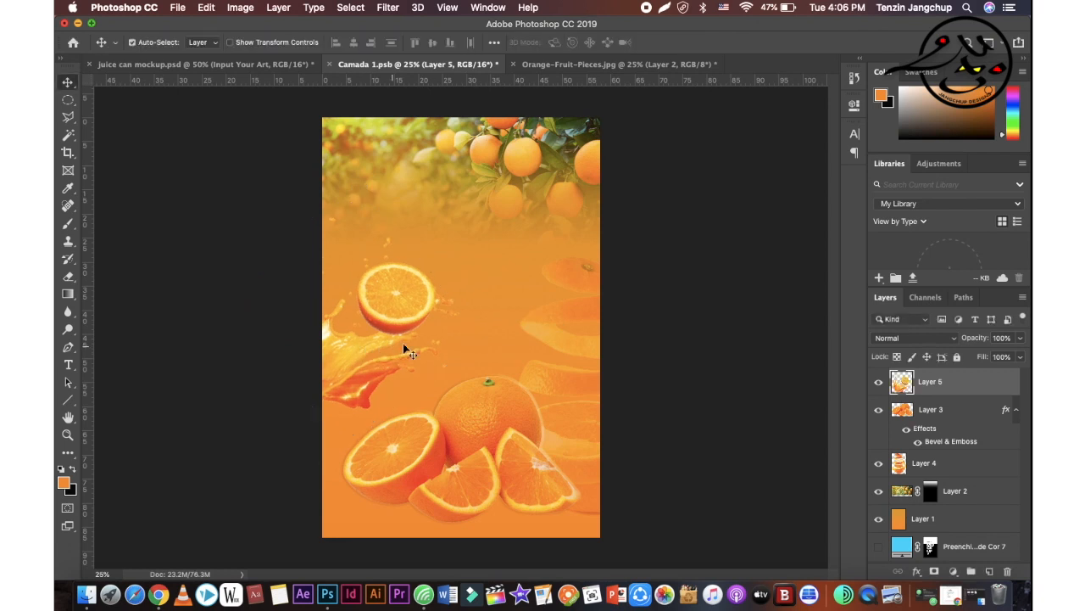
Add a Hue/Saturation adjustment layer with saturation +53 and clip it to the juice splash layer.
click(953, 571)
click(956, 423)
drag(742, 225, 781, 227)
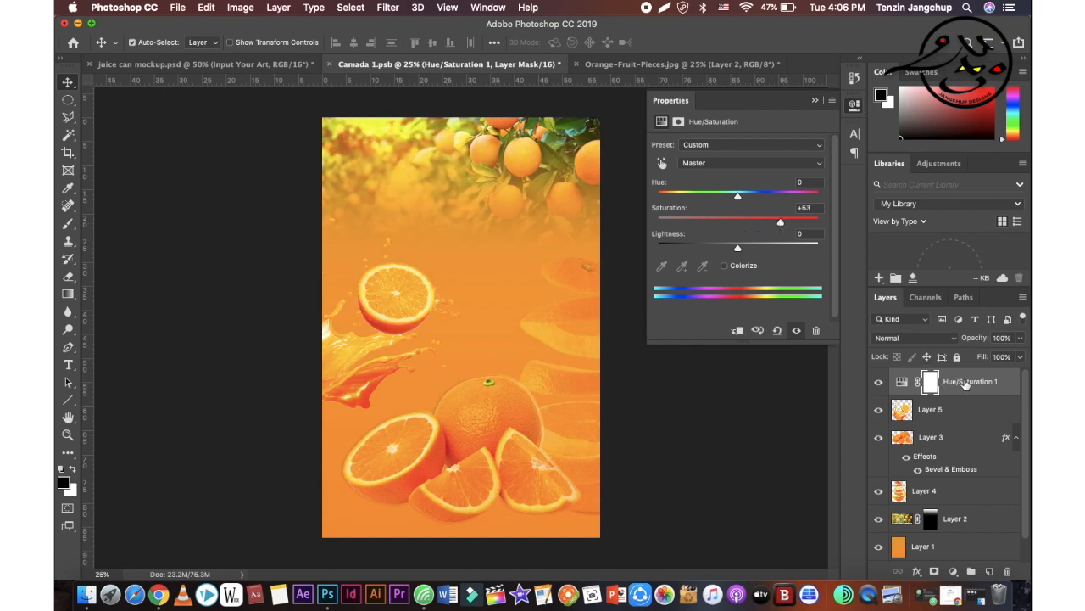
right_click(966, 384)
click(864, 523)
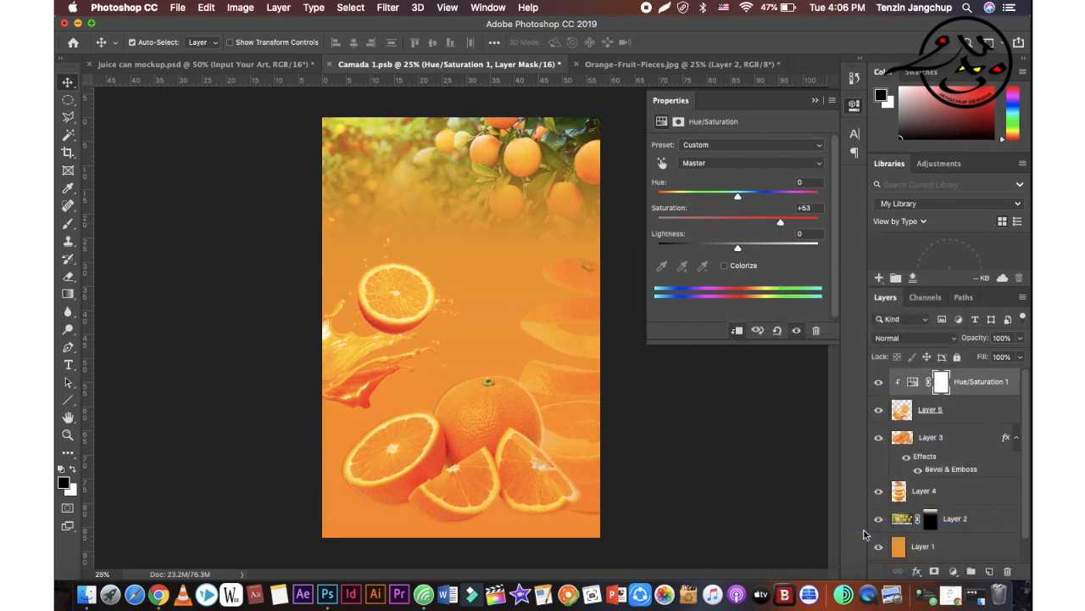
Set the adjustment's saturation to -1 and lightness to -18, and move the juice splash slightly lower.
drag(781, 226, 722, 253)
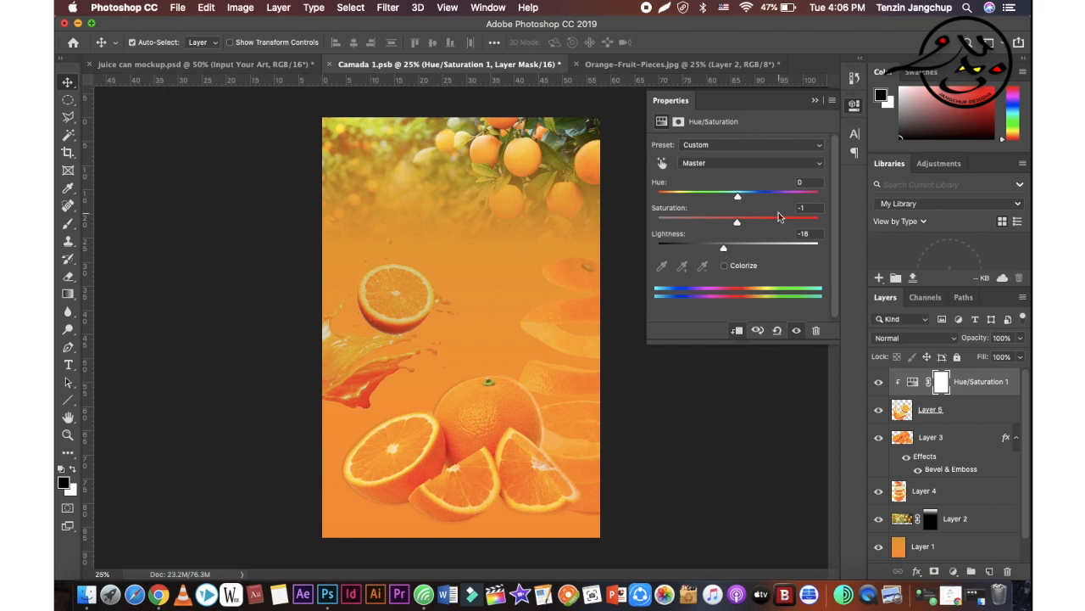
click(816, 101)
drag(347, 319, 350, 339)
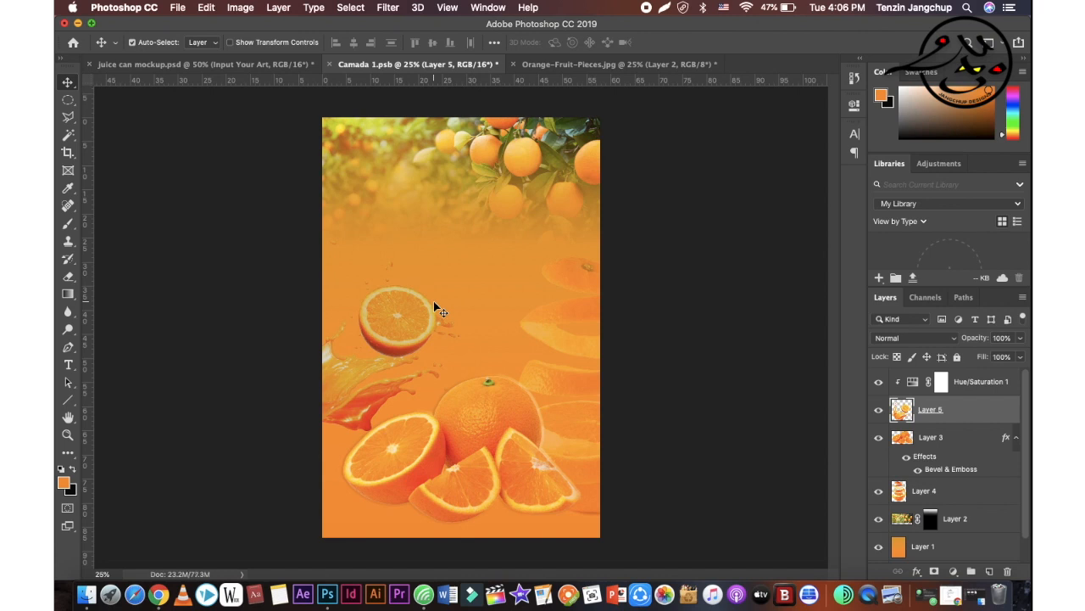
Create a new layer above the oranges group and draw a circular selection near the artwork's centre.
super+click(987, 571)
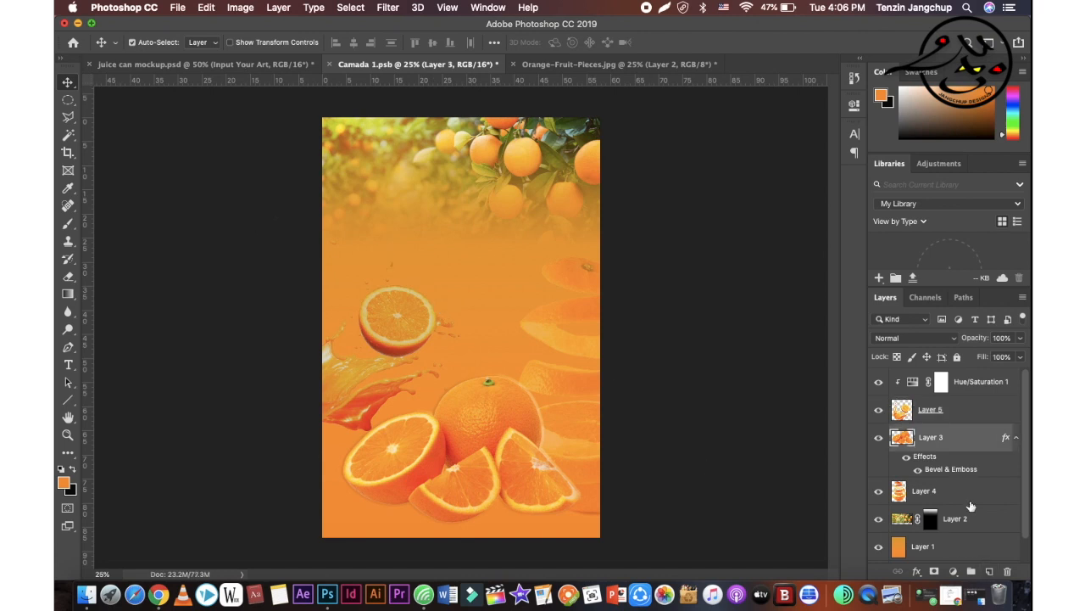
key(m)
drag(414, 228, 528, 343)
Fill the circular selection with a black-to-transparent radial gradient and deselect it.
click(72, 468)
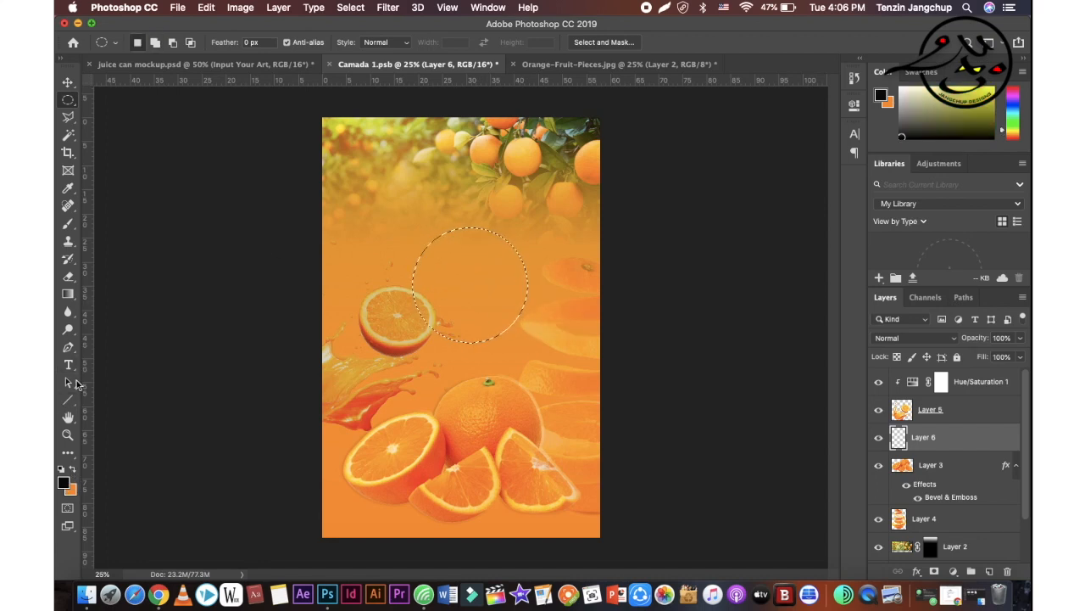
click(69, 295)
click(226, 42)
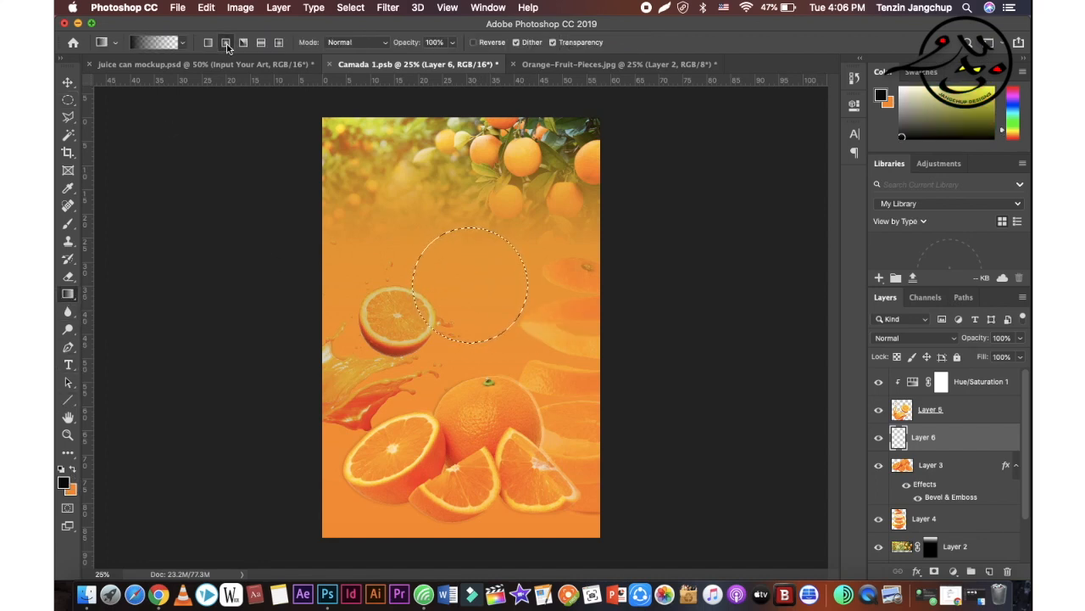
drag(515, 311, 511, 302)
click(68, 82)
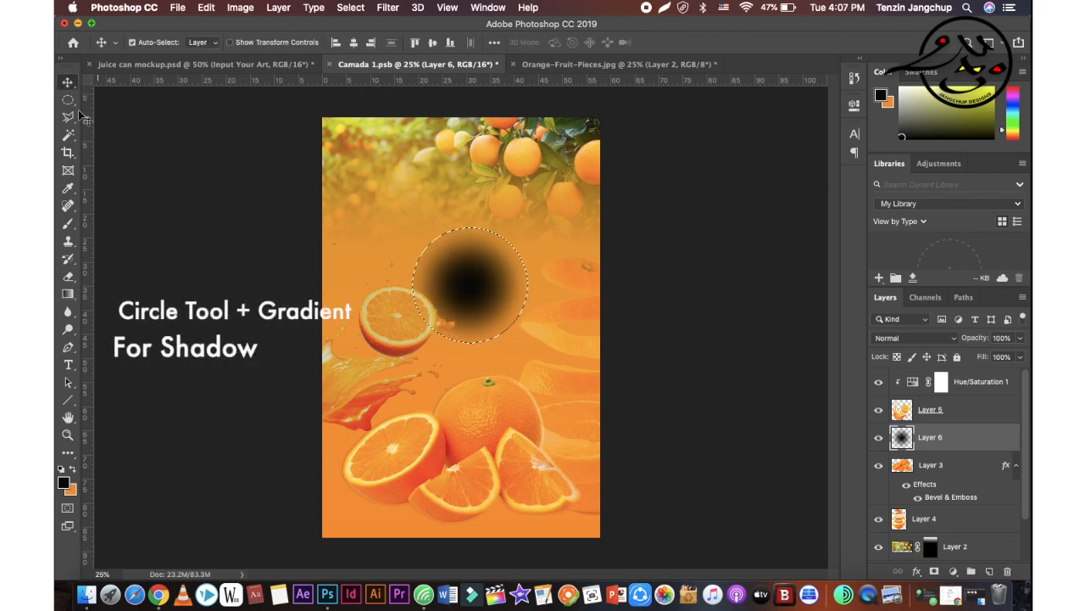
key(super+d)
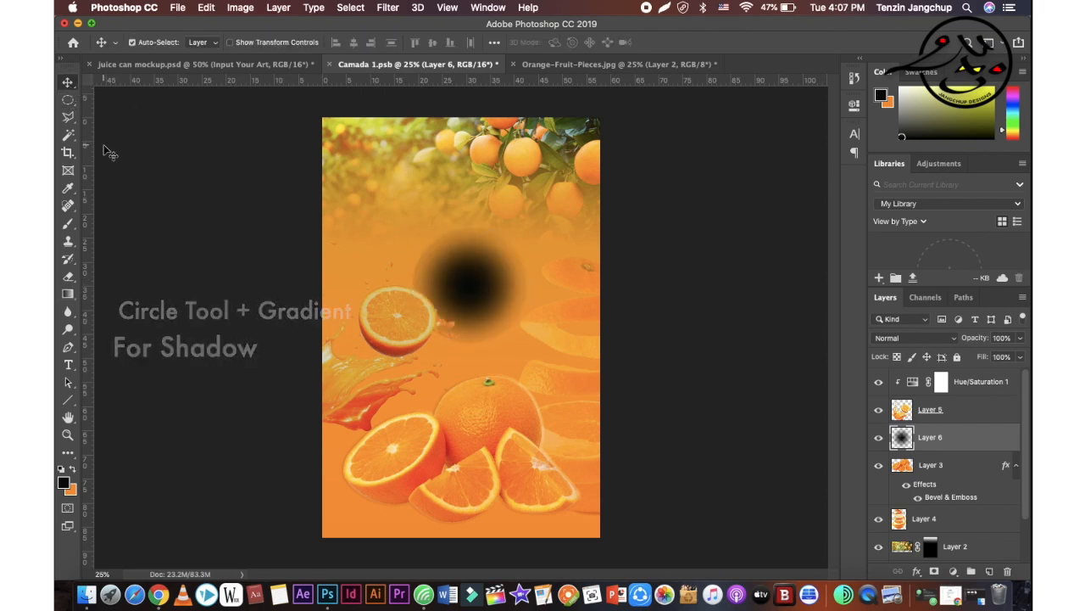
Flatten the black gradient circle into a shadow under the half orange and move its layer beneath the oranges group.
key(super+t)
drag(482, 229, 400, 515)
key(Return)
drag(949, 436, 948, 509)
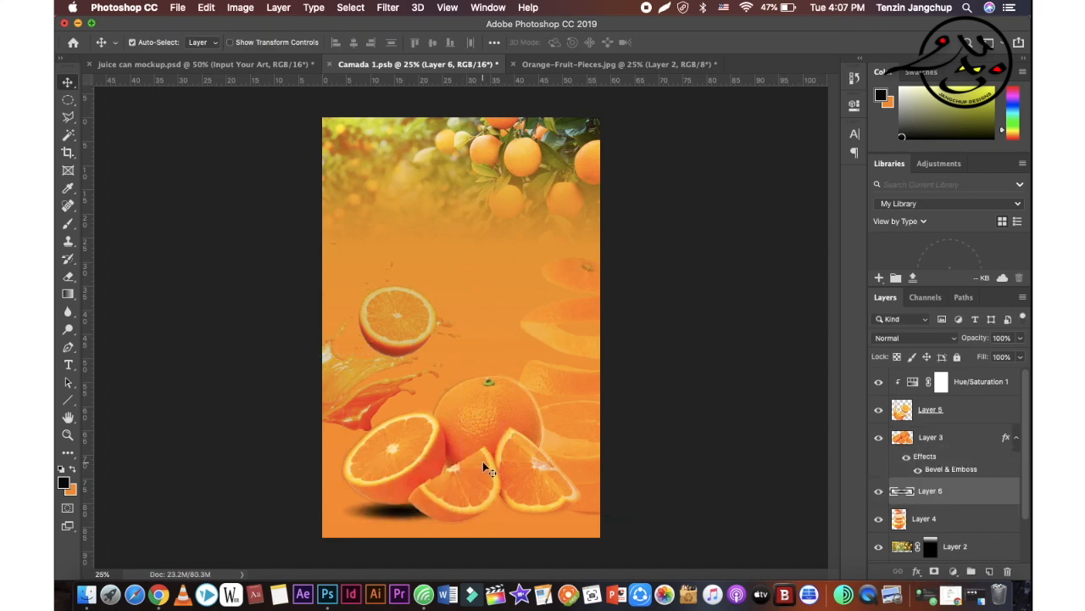
Duplicate the shadow twice, placing narrower copies beneath the middle and right orange wedges.
key(cmd+t)
drag(404, 514, 500, 526)
key(Return)
key(cmd+t)
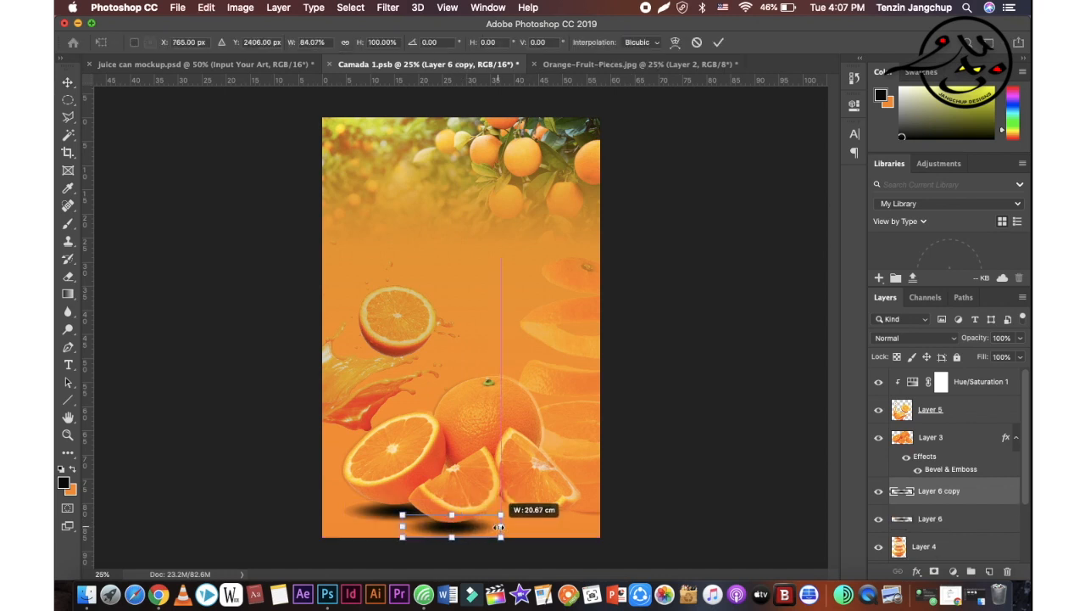
key(Return)
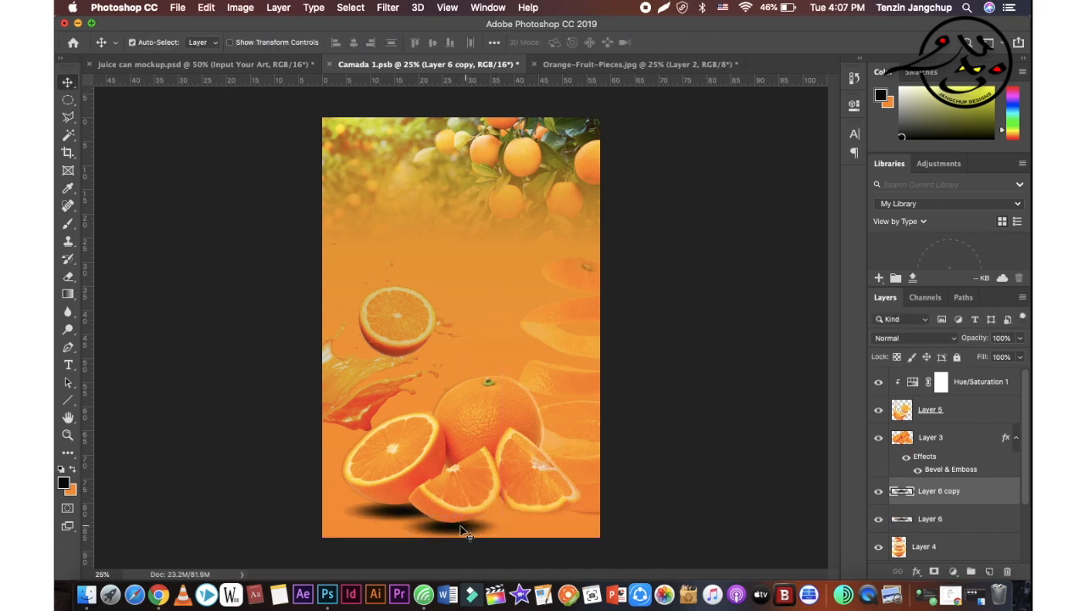
drag(470, 527, 546, 520)
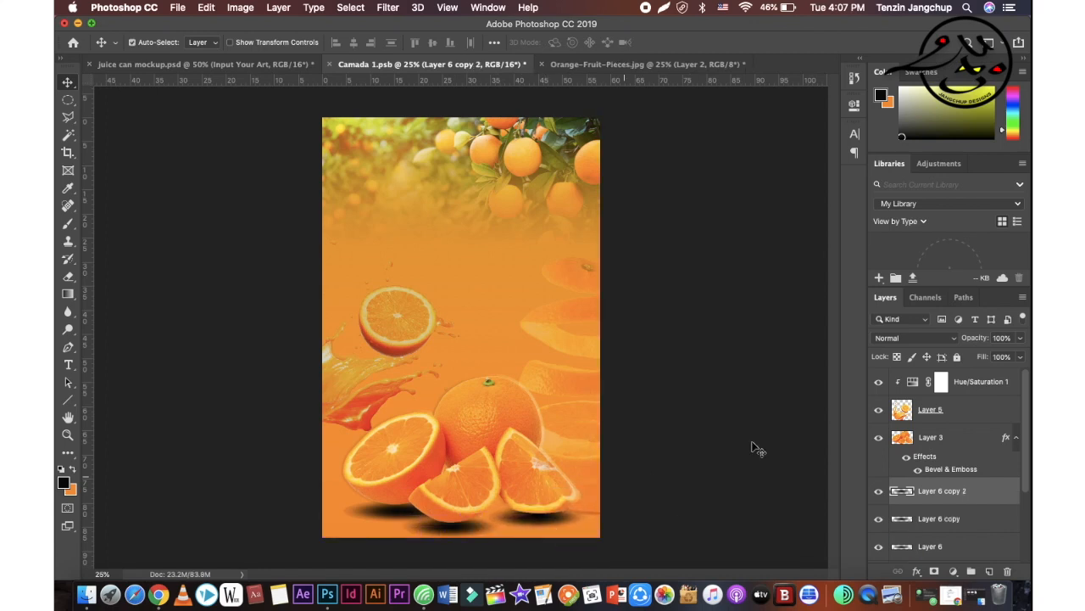
Lower the fill and opacity of the shadows beneath the right and middle orange wedges, with the right one at 84% opacity.
click(1020, 356)
mouse_move(1022, 376)
mouse_down()
mouse_move(1004, 376)
mouse_move(1018, 376)
mouse_move(1011, 356)
mouse_up()
click(1020, 338)
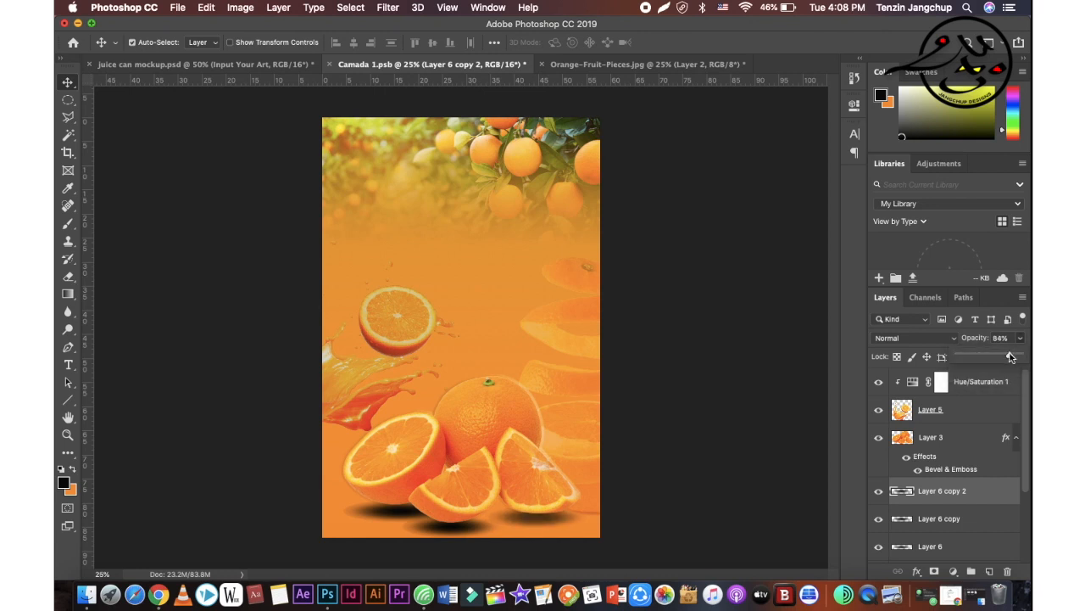
click(466, 532)
click(1018, 355)
Set the shadow under the half orange to 87% opacity and 86% fill.
click(397, 513)
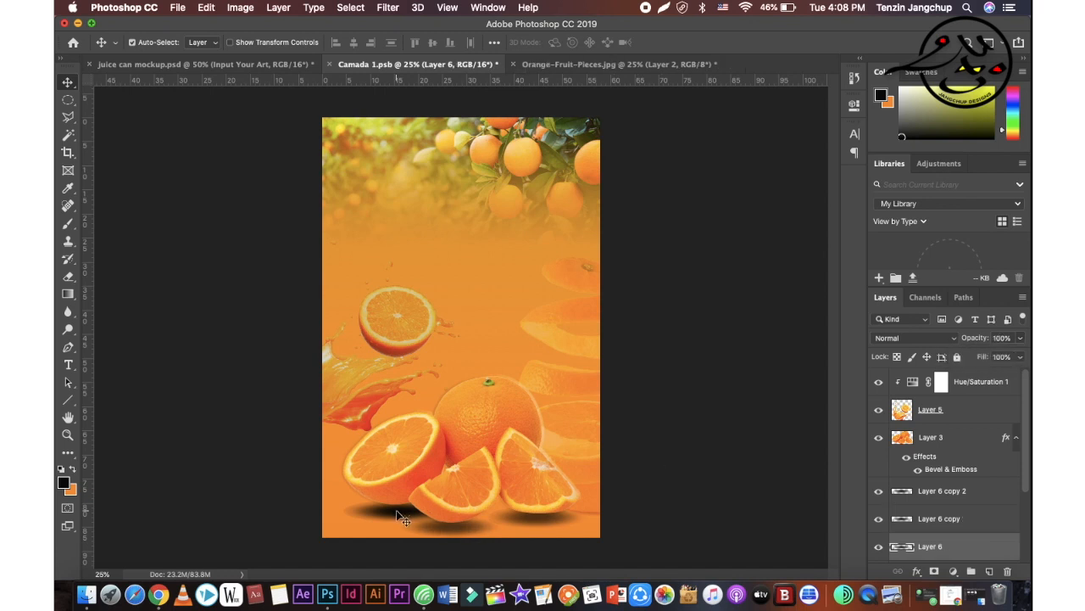
click(1020, 338)
click(1013, 353)
click(1021, 357)
click(1011, 374)
scroll(790, 374, down, 2)
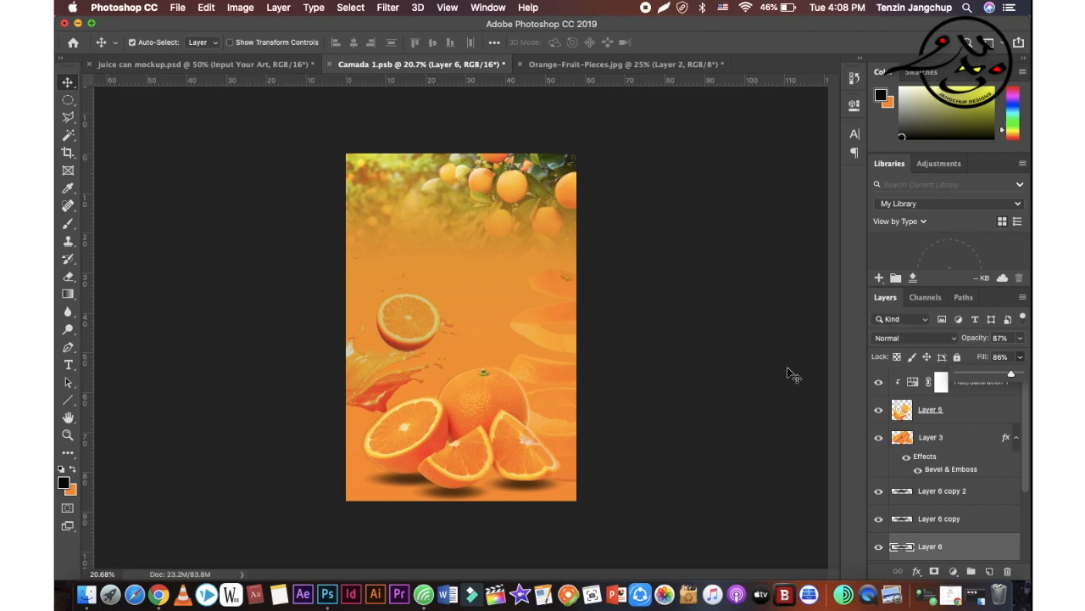
scroll(793, 375, up, 3)
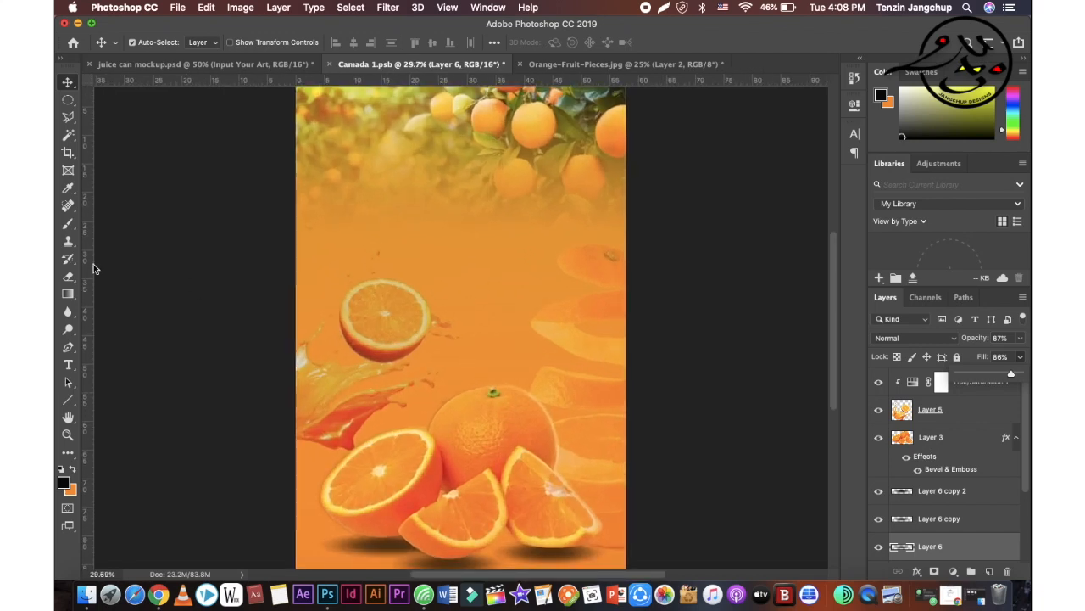
Add the Tibetan title "བོད་ཀྱི་རི་ཆུ།" as text over the upper part of the artwork.
click(74, 365)
click(342, 193)
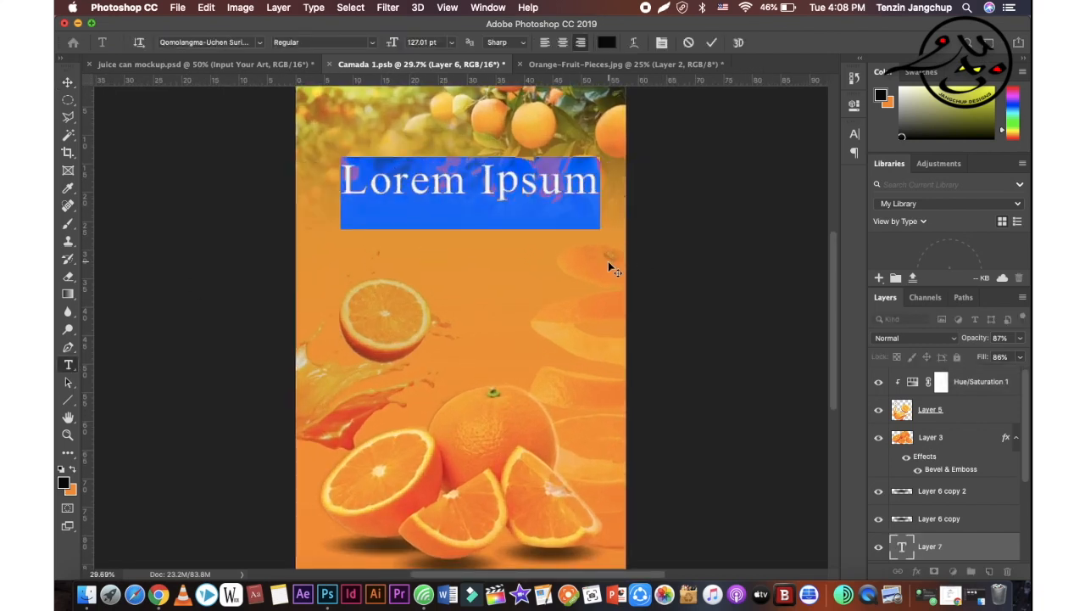
text(བོད་ཀྱི་)
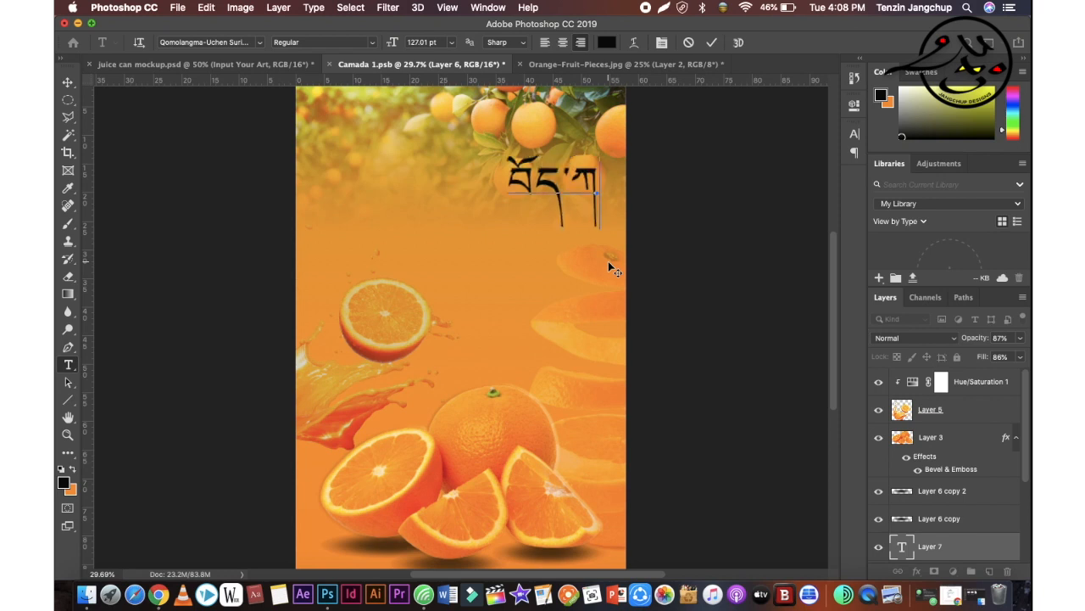
text(རི་ཆ)
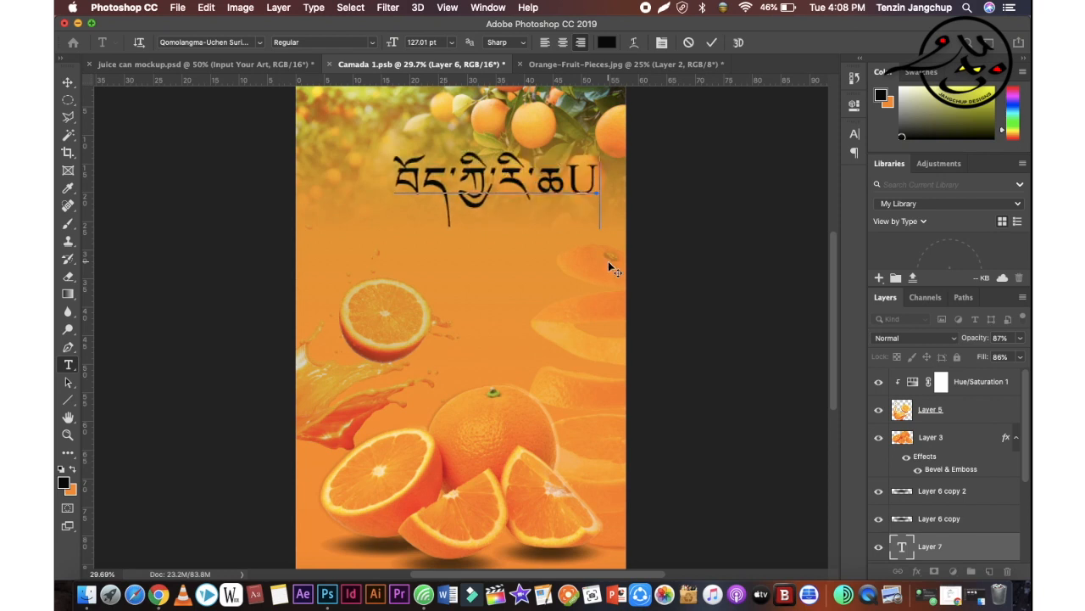
text(ུ།)
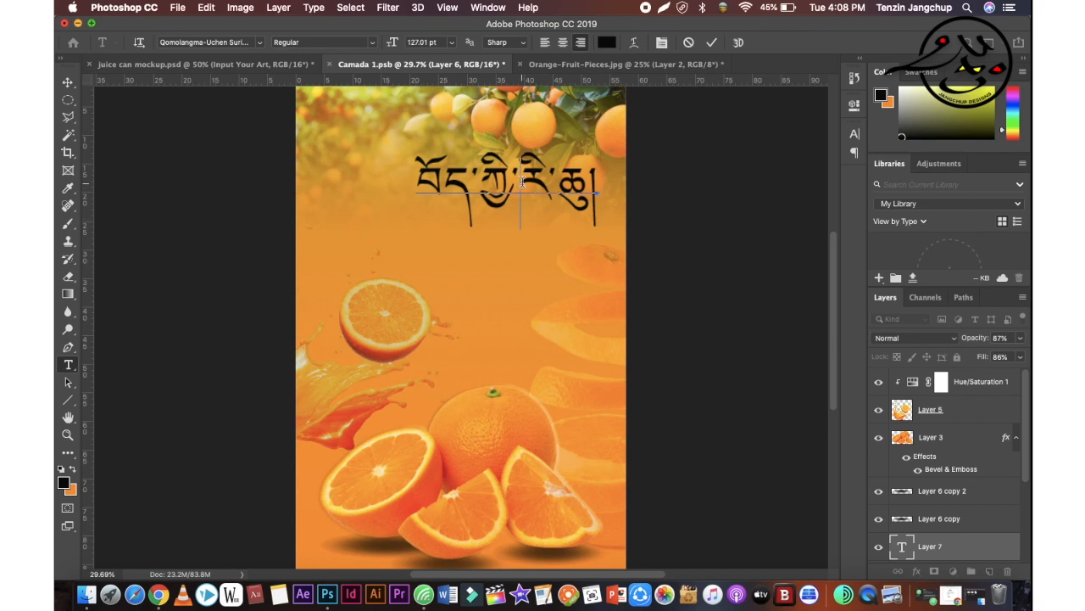
Reduce the whole title to 68.01 pt and move it to the artwork's upper left.
key(super+a)
drag(397, 45, 357, 47)
drag(613, 207, 434, 194)
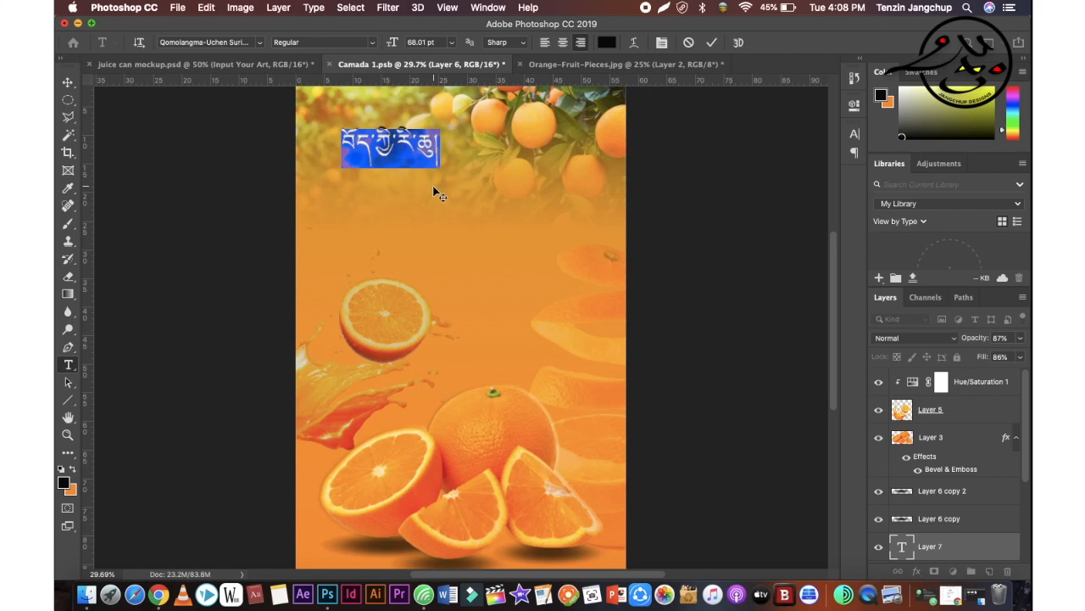
click(692, 214)
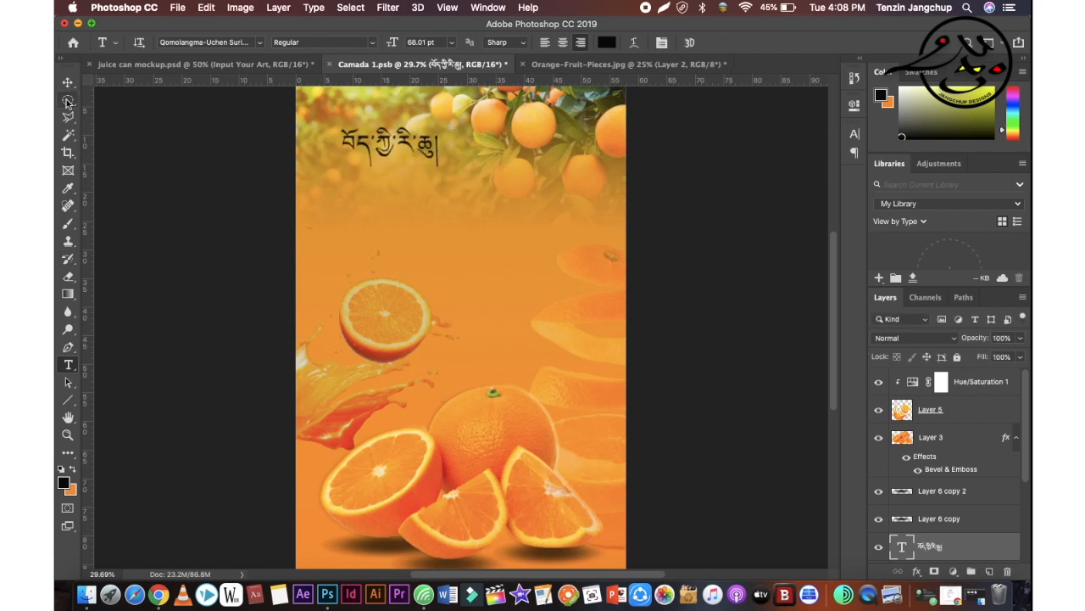
Move the title text layer to the top of the layer stack and create a new empty layer beneath it.
drag(68, 100, 100, 102)
click(100, 99)
drag(931, 551, 941, 405)
click(990, 573)
drag(287, 110, 459, 152)
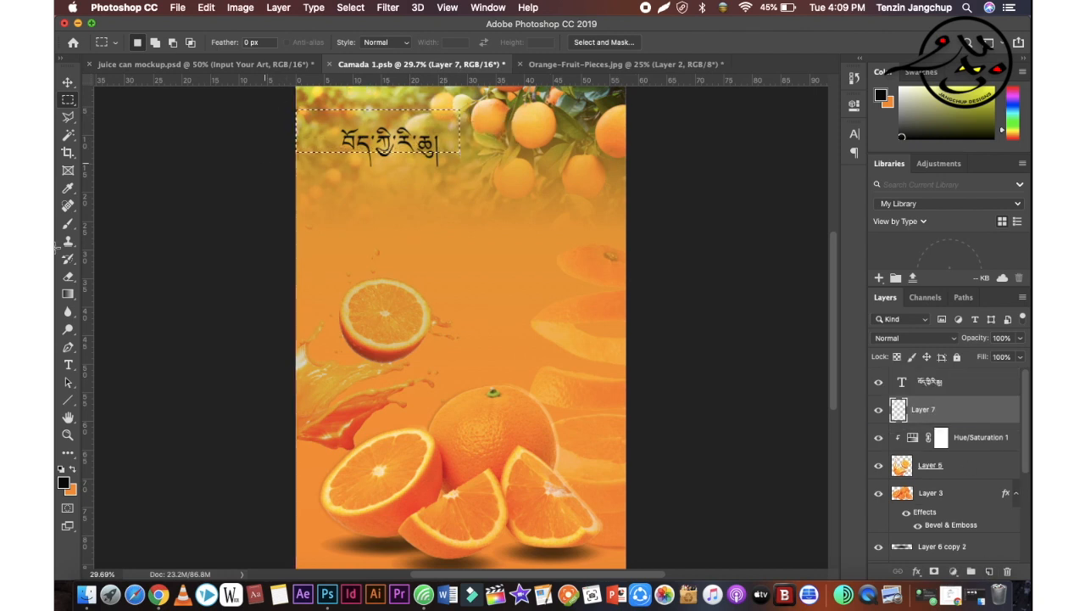
click(68, 294)
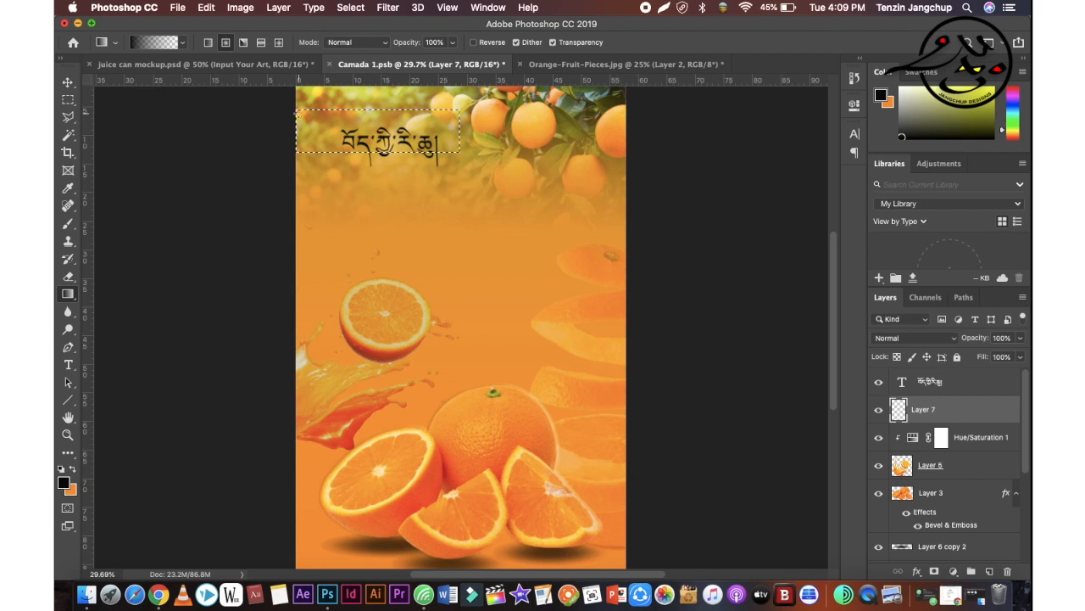
key(super+d)
key(v)
key(m)
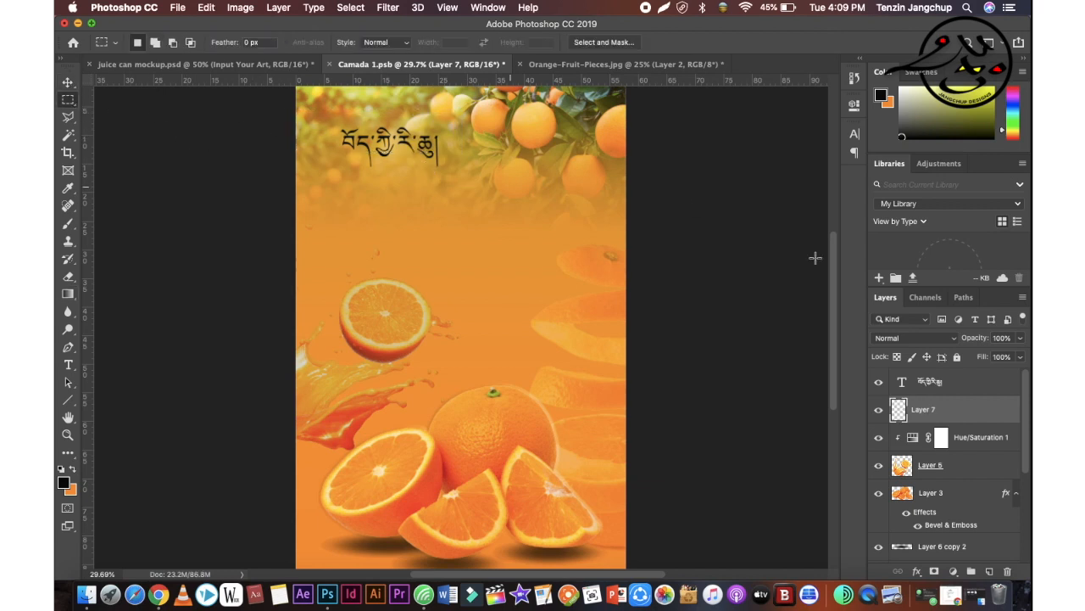
Shift the title text slightly up and toward the artwork's left edge.
click(938, 382)
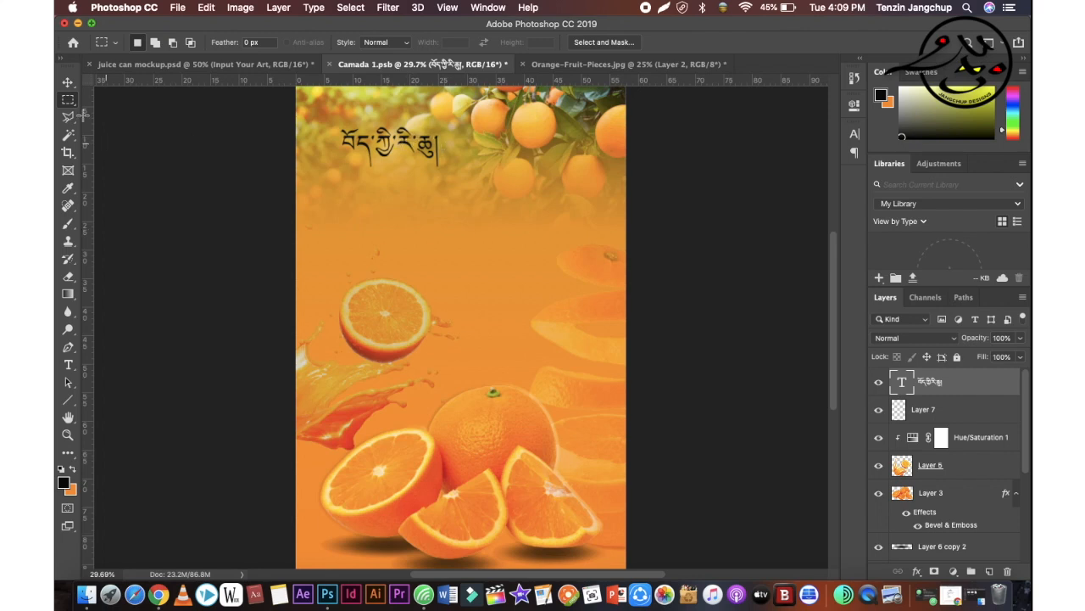
key(v)
drag(416, 164, 409, 154)
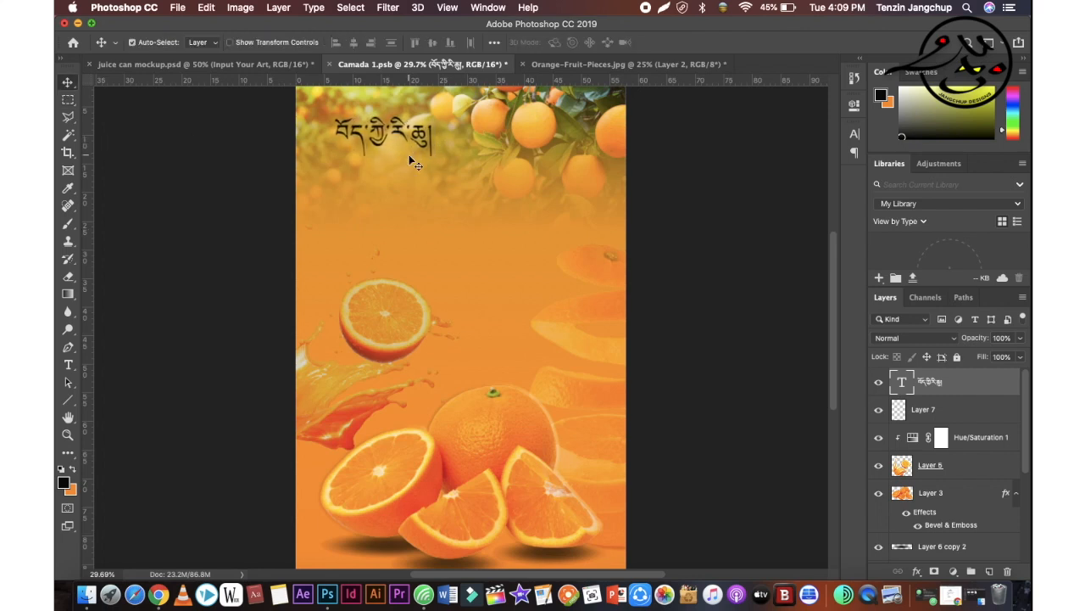
key(shift+Left)
key(shift+Left)
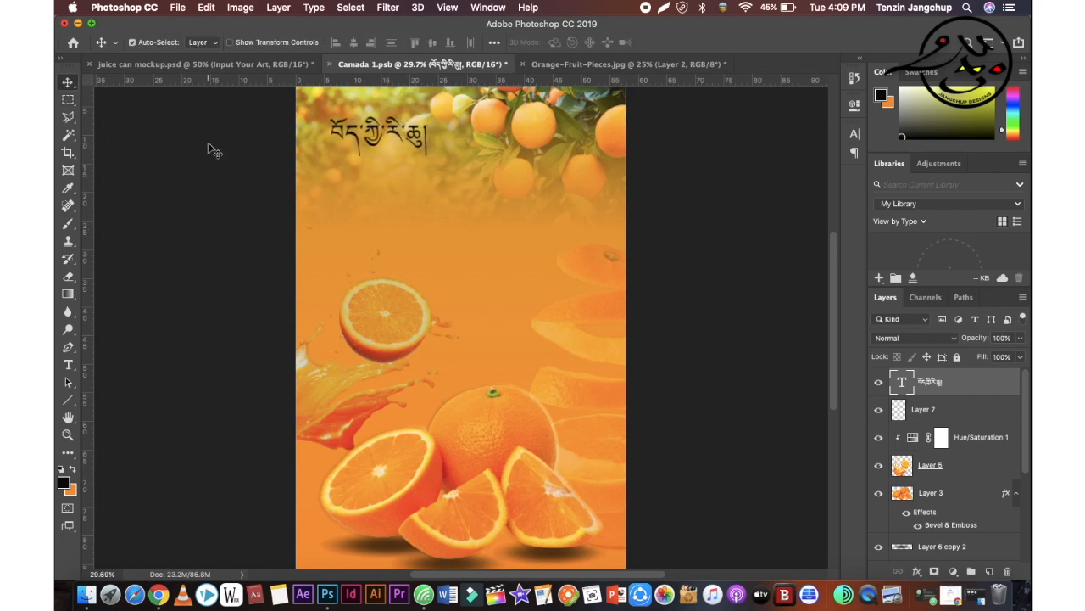
Select a rectangular band around the title from the artwork's left edge, with orange as foreground colour and the layer beneath the text active.
click(68, 101)
drag(295, 113, 555, 159)
click(69, 295)
key(x)
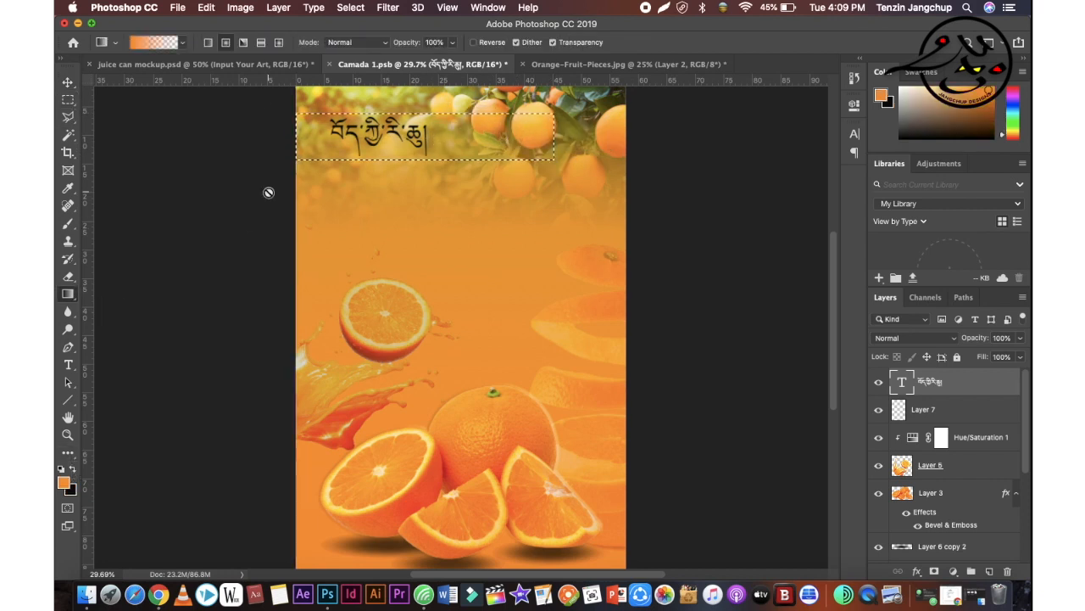
click(922, 410)
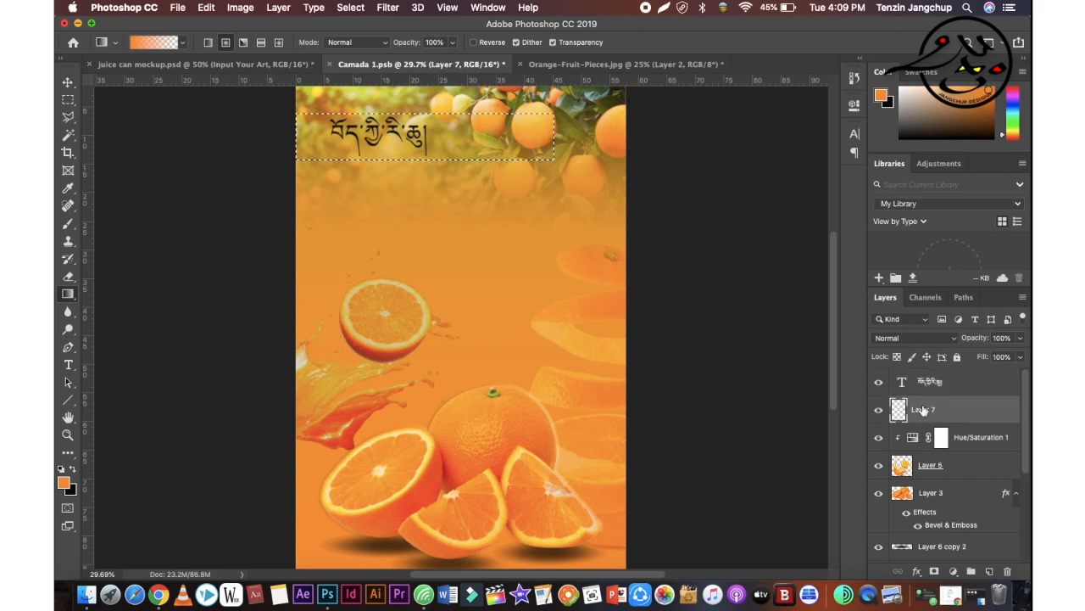
Fill the band with an orange-to-transparent radial gradient starting at its left edge, repeated for strength, and deselect it.
drag(287, 138, 503, 136)
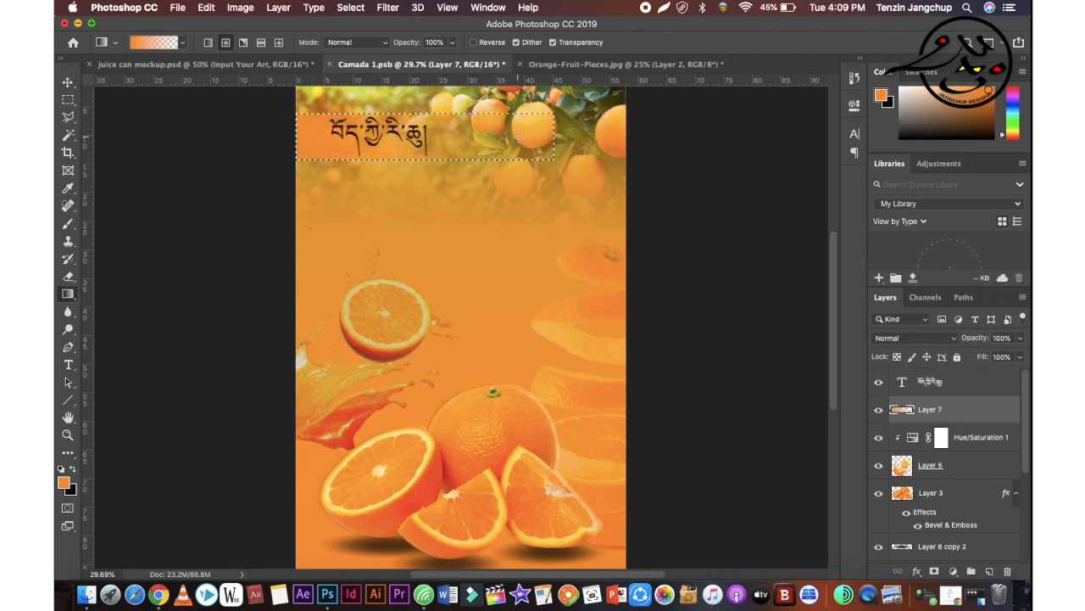
drag(279, 135, 547, 139)
drag(289, 141, 587, 139)
key(ctrl+d)
key(m)
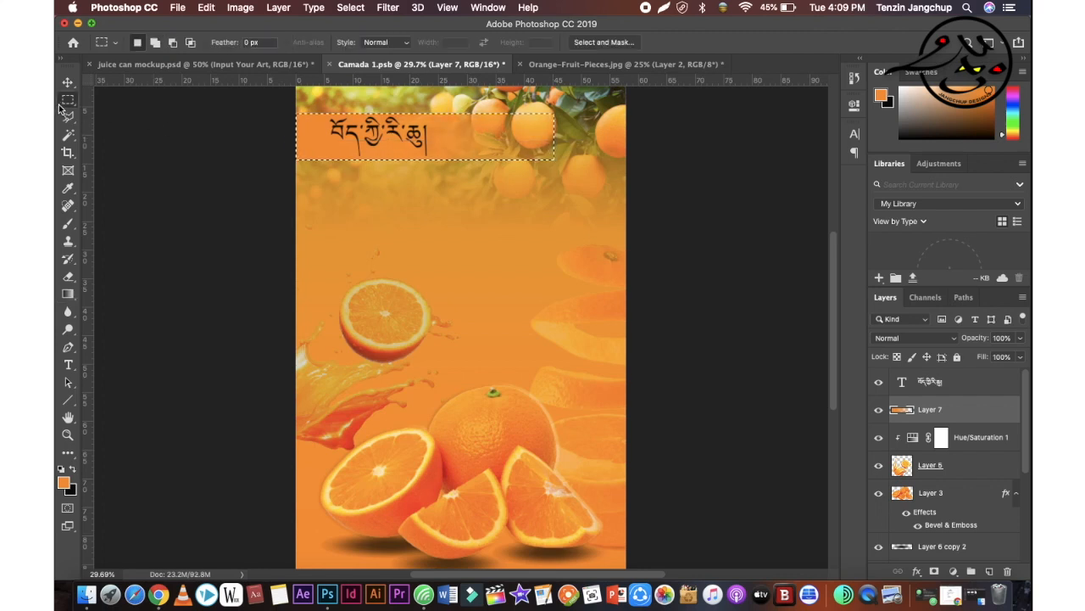
click(69, 82)
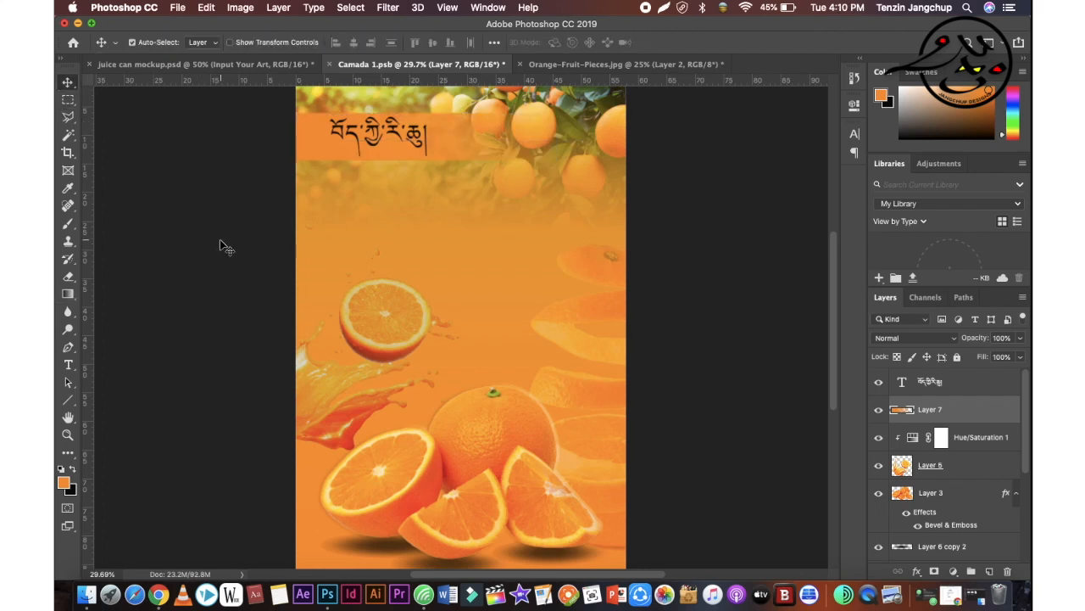
Add a second Tibetan text line "ཚ་ལུ་མའི་ཁུ་བ།" below the title, above the floating half orange.
click(69, 364)
click(395, 226)
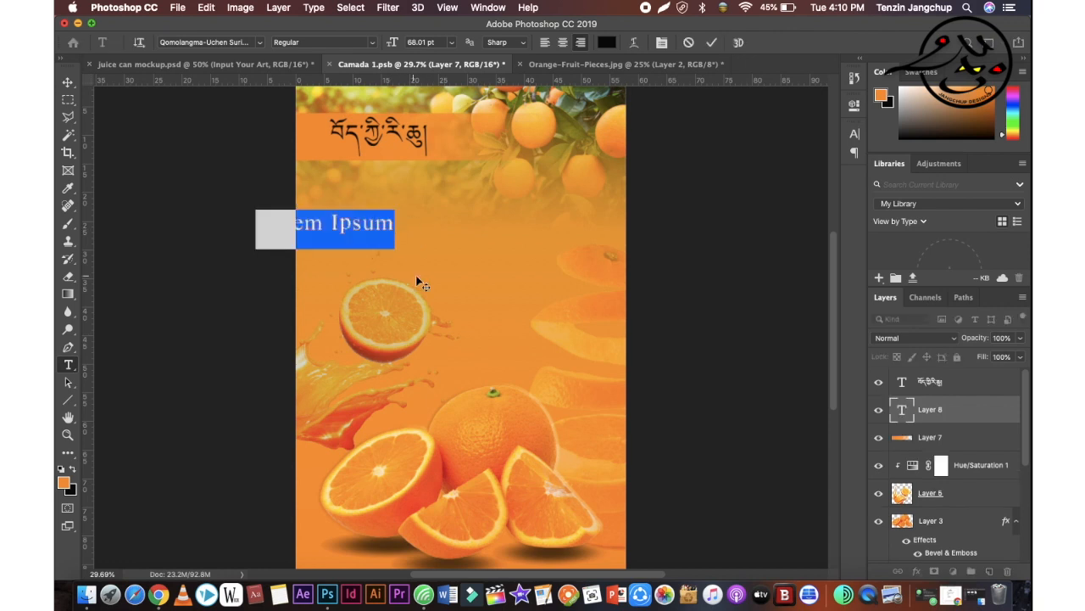
drag(416, 281, 523, 301)
text(ཚ་)
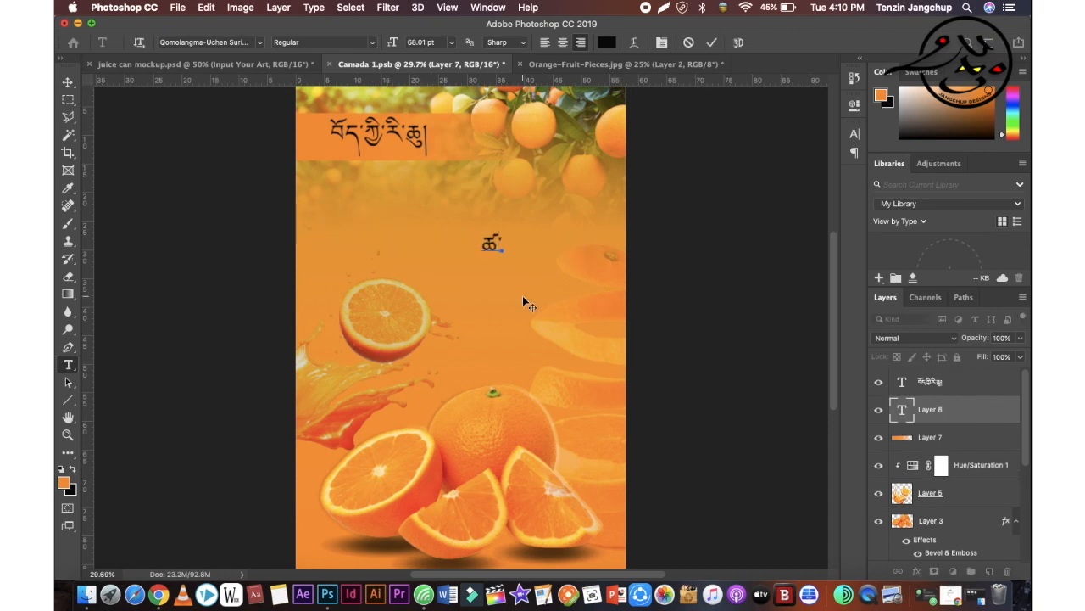
text(ལུ་མན)
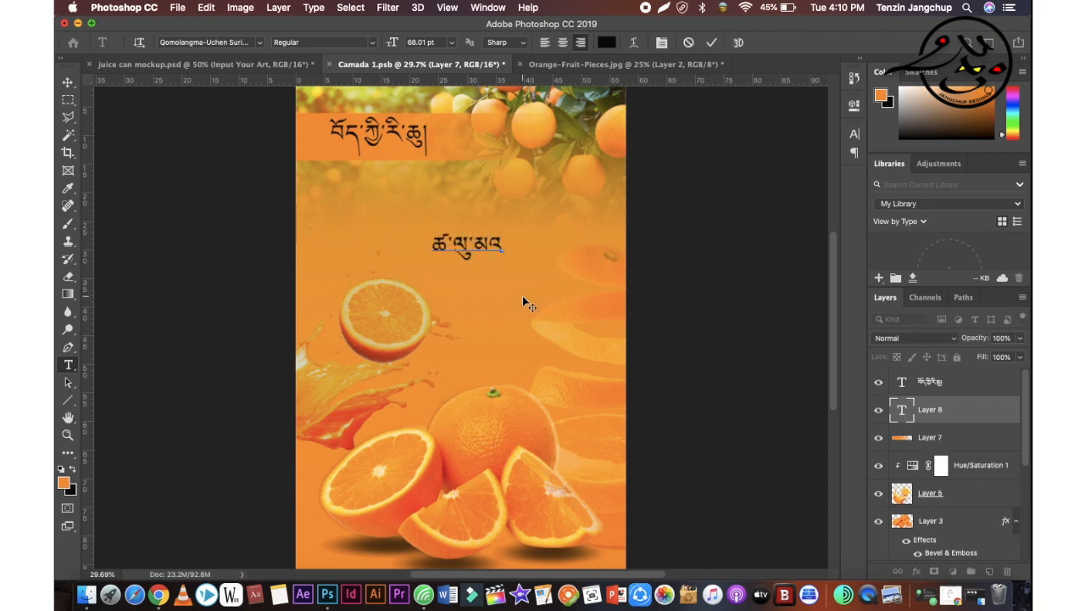
text(ི་ཁུ་བ།)
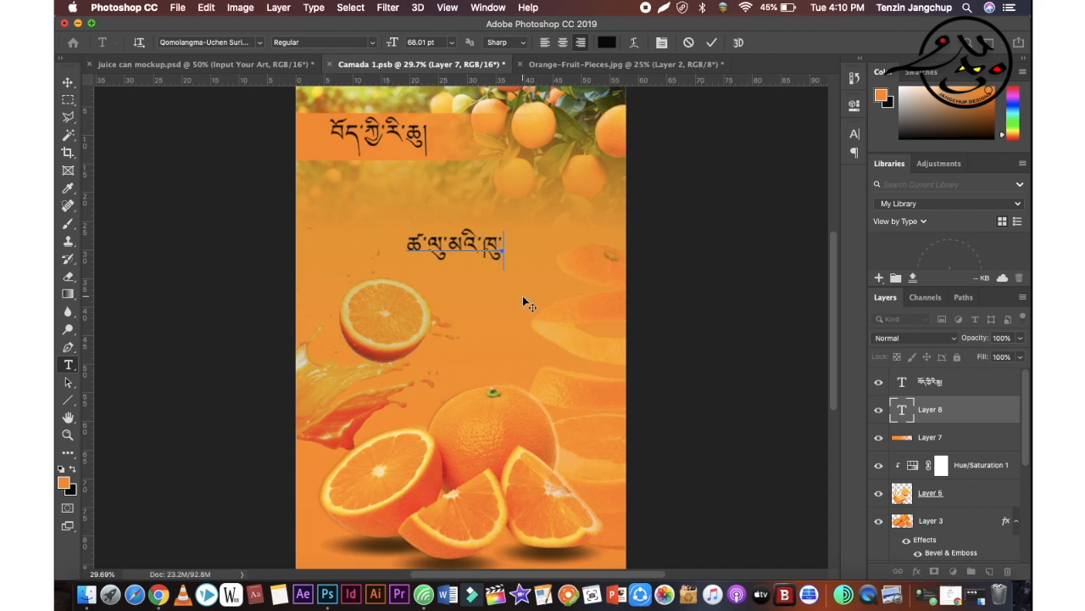
Try the Qomolangma-Title font on the second text line.
key(super+a)
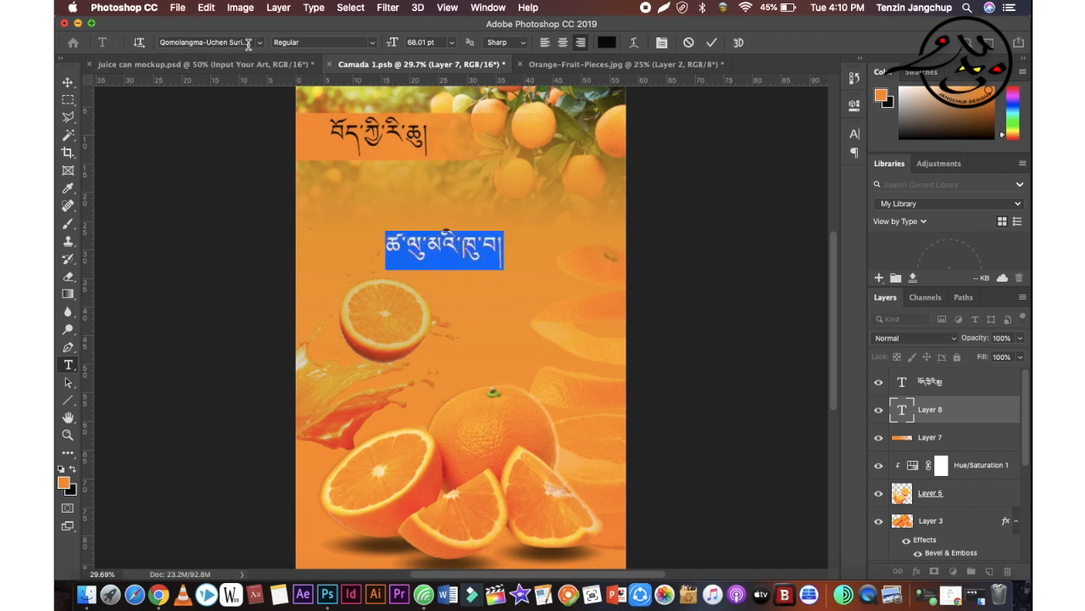
click(212, 42)
click(262, 42)
click(233, 97)
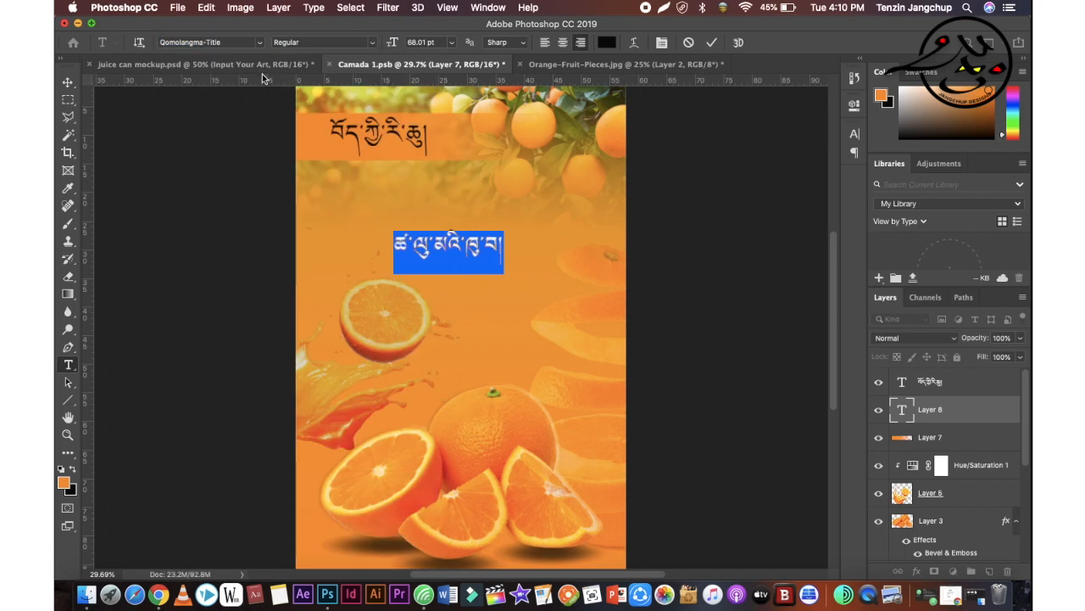
Set the second text line's font to Qomolangma-Betsu and shift the text slightly down and right.
click(464, 246)
key(super+a)
click(262, 42)
scroll(279, 398, down, 10)
scroll(278, 398, down, 20)
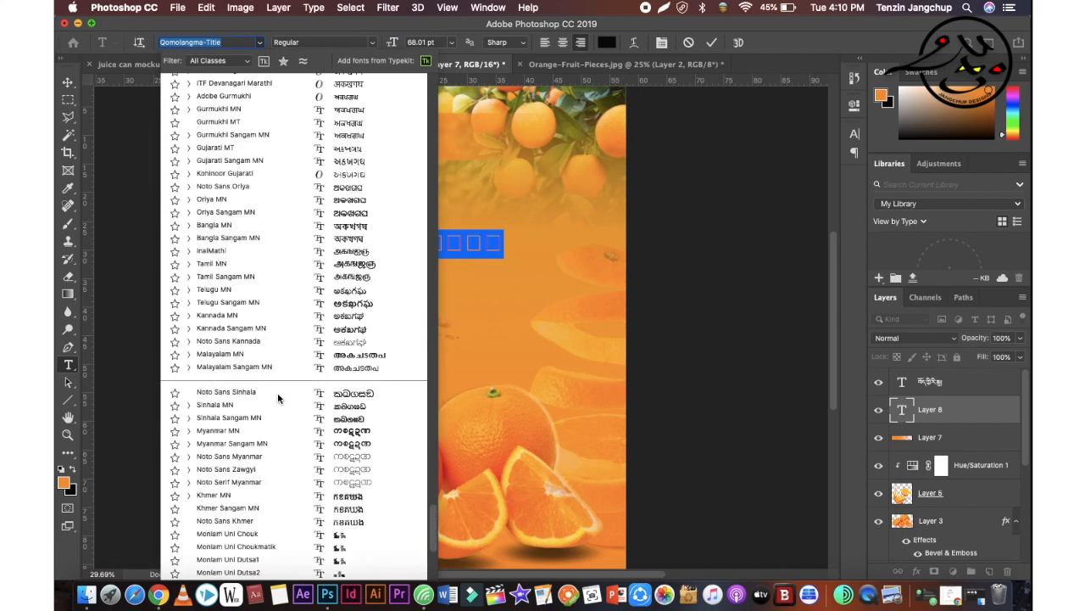
scroll(278, 397, down, 5)
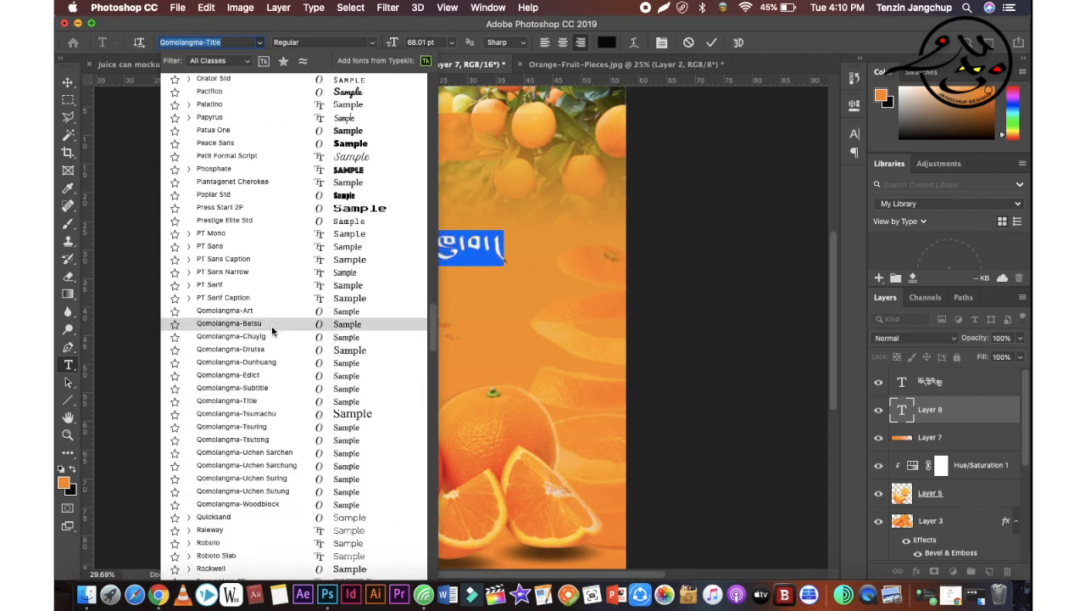
click(272, 323)
click(410, 274)
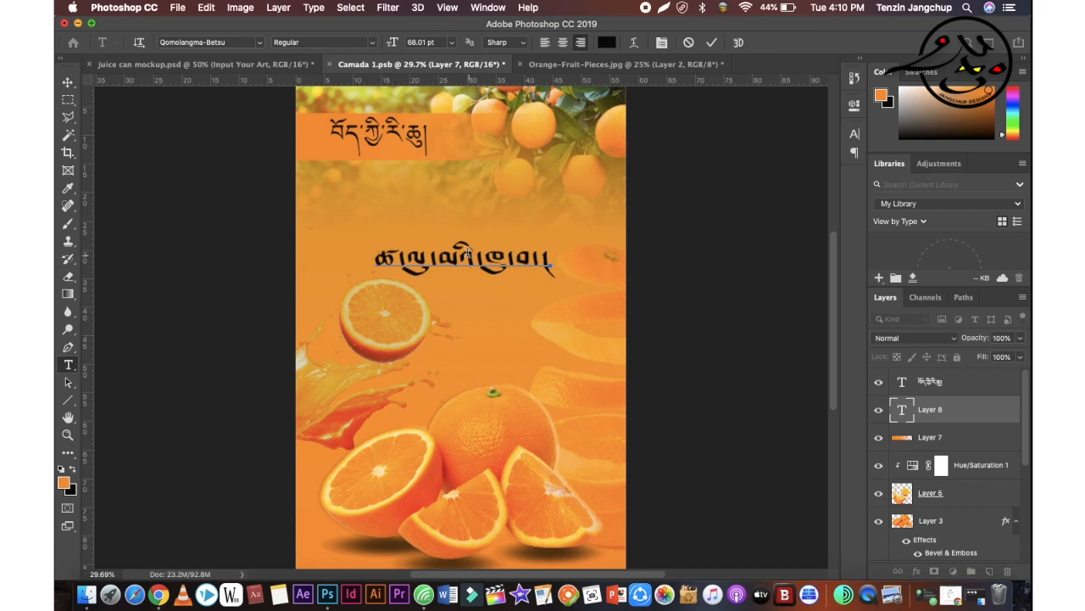
Recolor the second Tibetan text line dark grey 333333, restricting the color picker to web colors.
key(super+a)
click(606, 43)
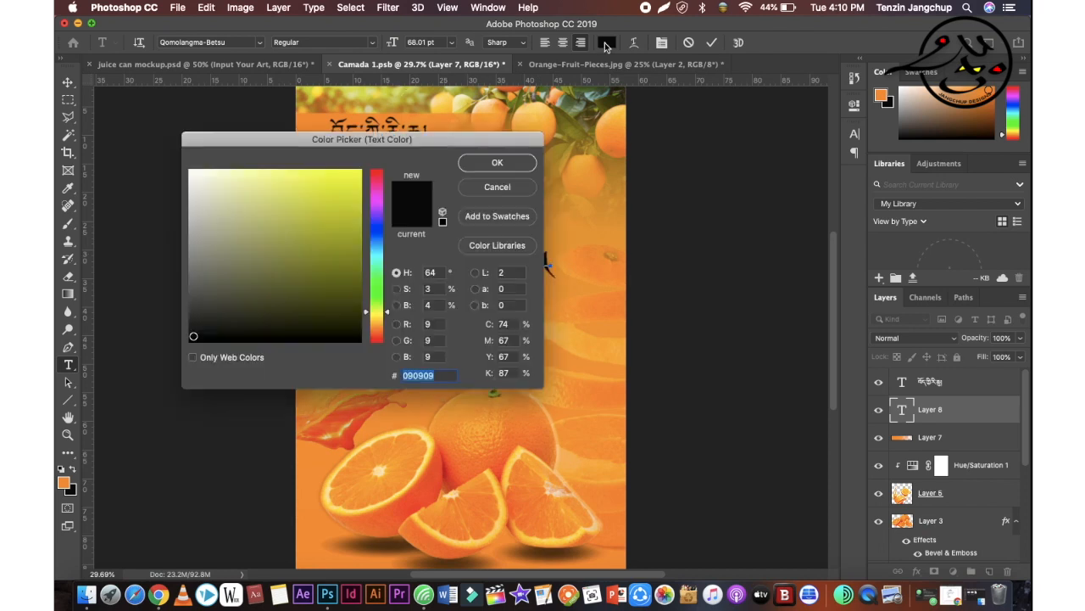
drag(468, 143, 927, 173)
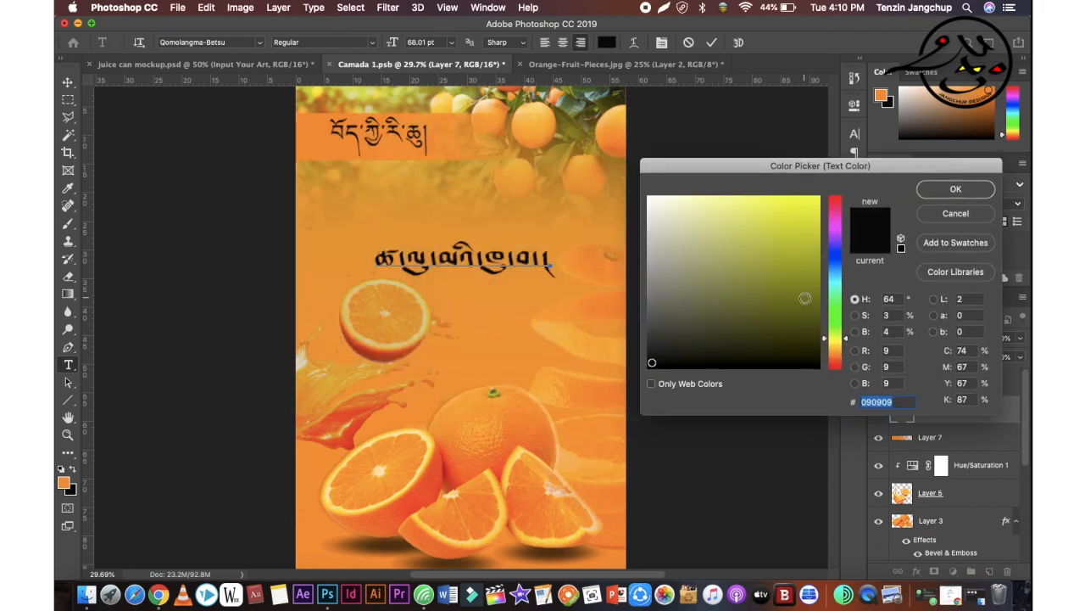
click(651, 383)
click(838, 359)
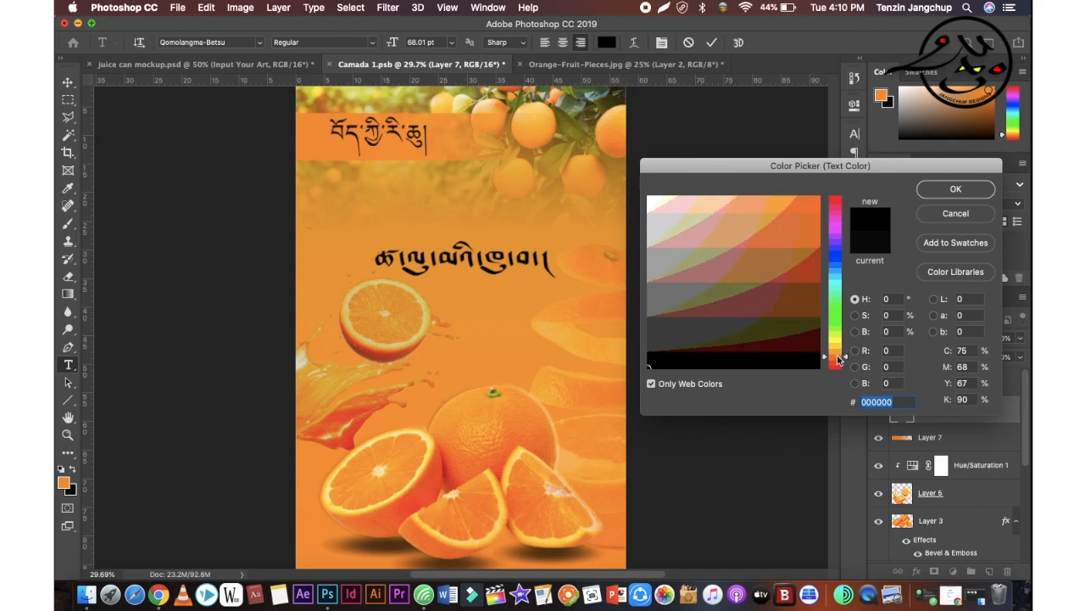
click(808, 269)
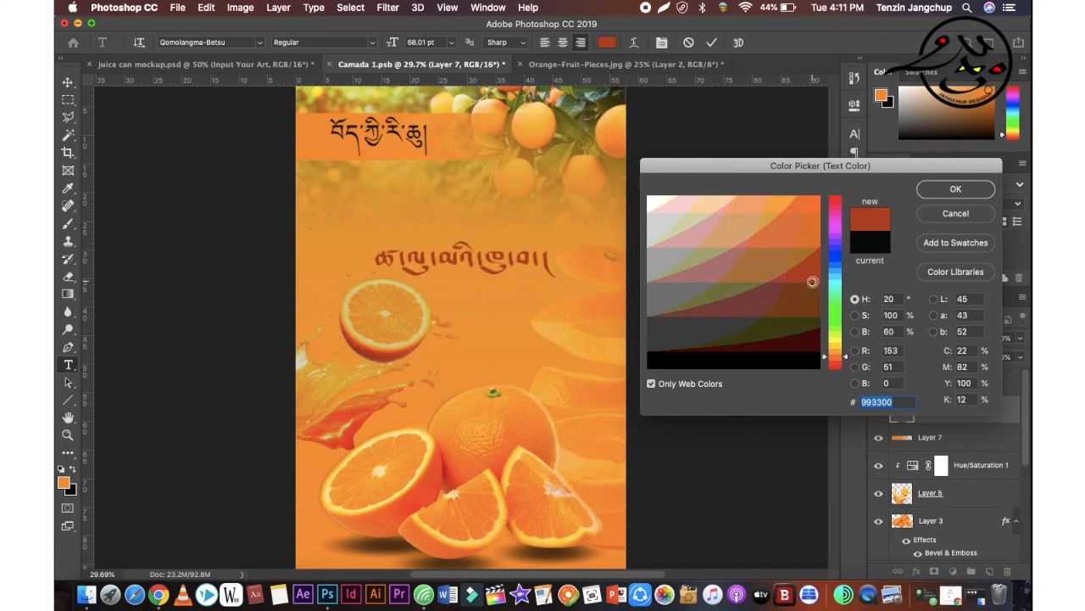
drag(810, 204, 810, 238)
click(810, 202)
click(811, 262)
drag(684, 290, 682, 327)
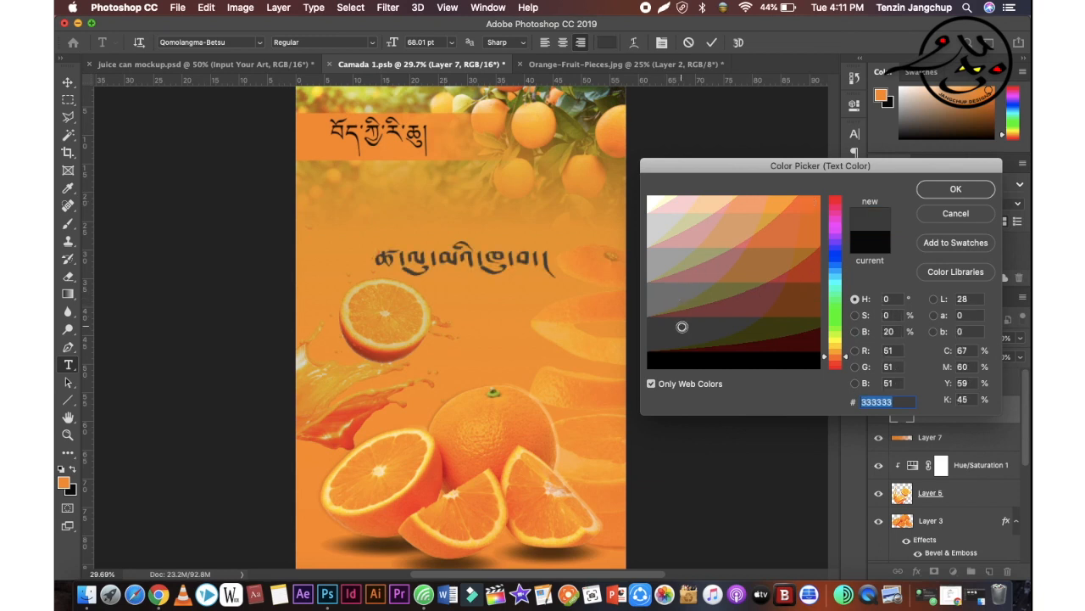
click(955, 188)
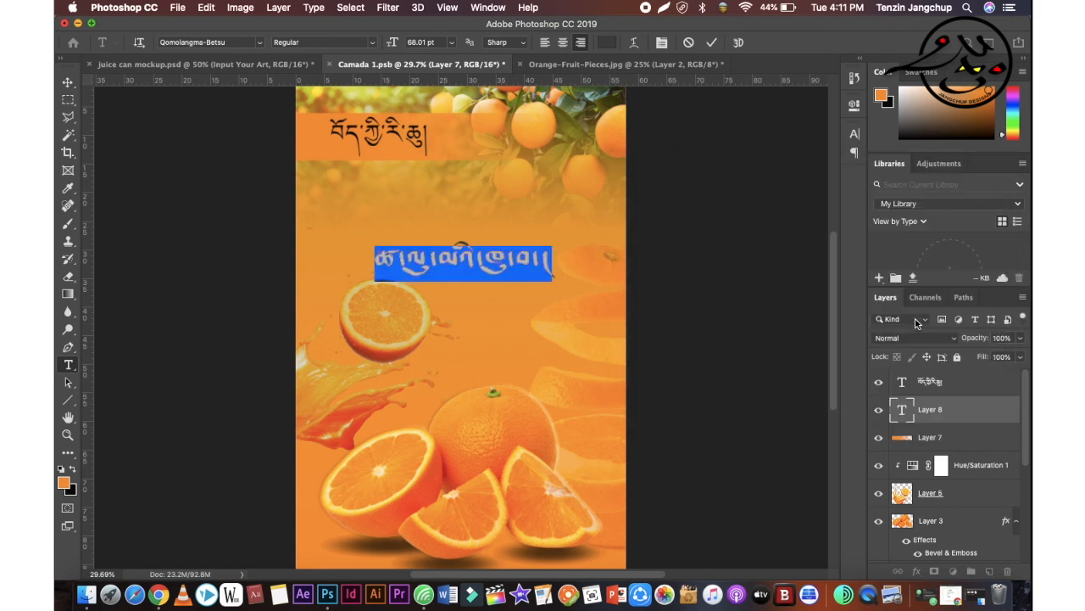
Add Bevel & Emboss and Drop Shadow layer effects to the second Tibetan text line.
click(950, 413)
right_click(950, 414)
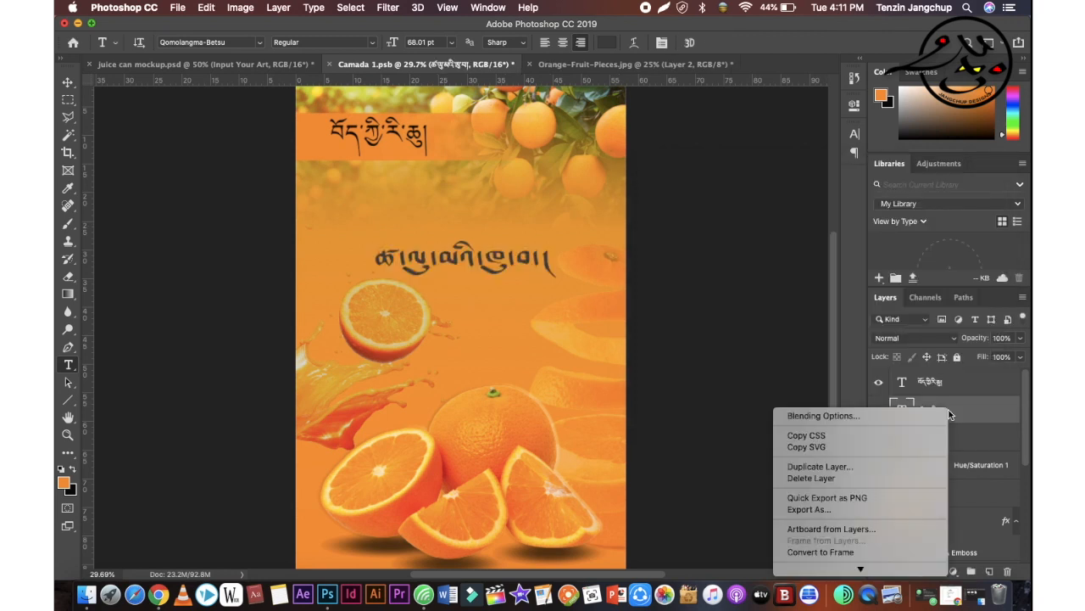
click(877, 416)
click(507, 114)
drag(529, 47, 640, 61)
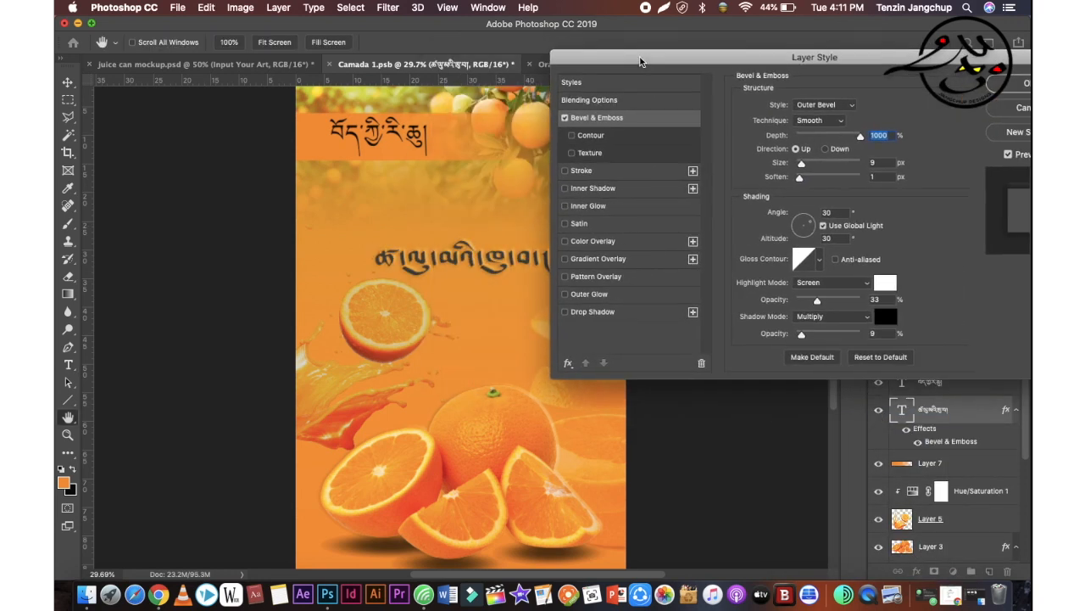
click(581, 312)
drag(778, 67, 494, 299)
click(540, 338)
click(542, 349)
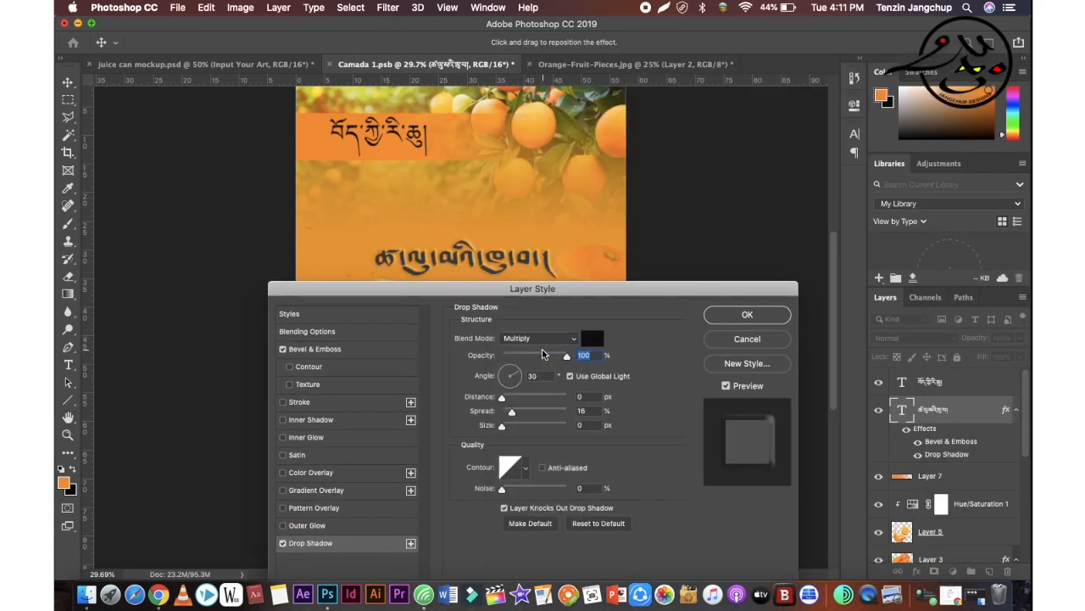
click(741, 319)
Enlarge the second Tibetan text line, stretch it taller and reposition it just above the floating half orange.
double_click(474, 259)
key(super+shift+period)
key(super+shift+period)
key(super+shift+period)
key(super+shift+period)
click(71, 86)
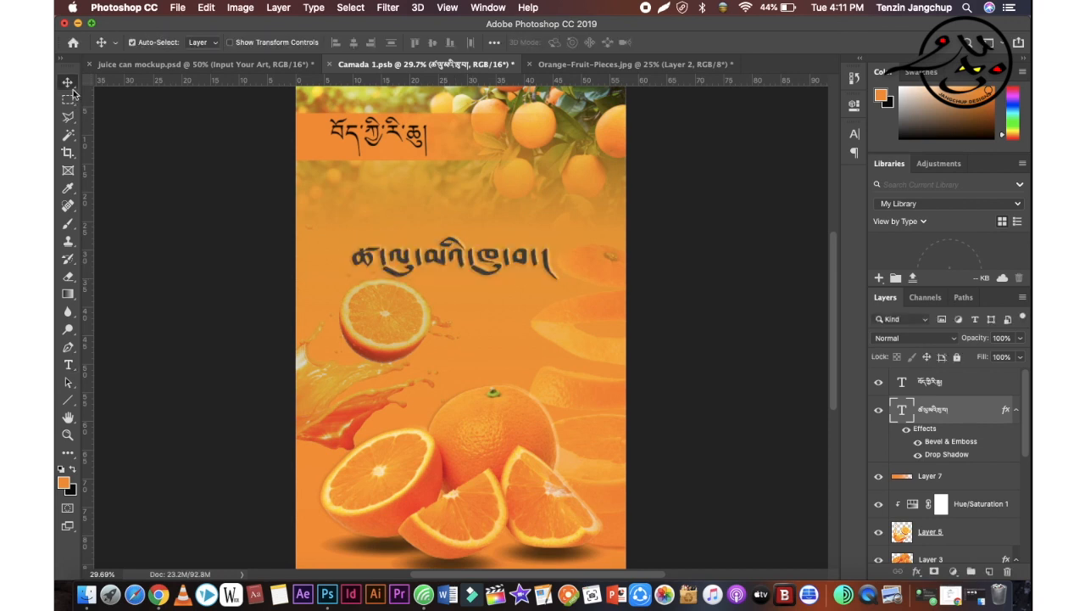
key(super+t)
drag(454, 282, 478, 251)
key(Return)
click(677, 264)
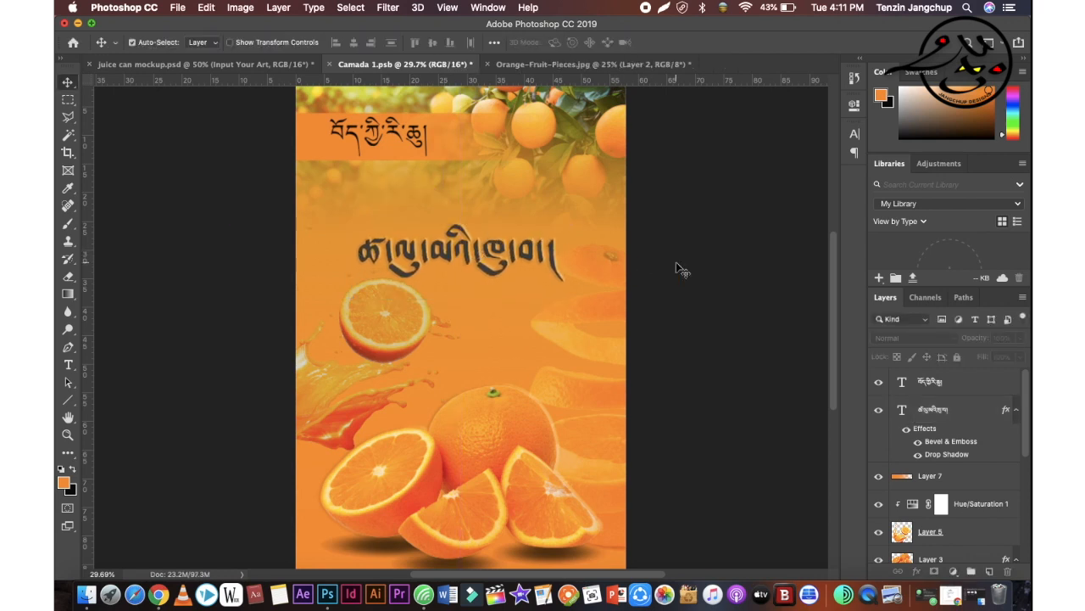
Open the logo Untitled-1.png from the LOGO & INTRO folder and bring it into the Camada 1.psb label.
click(179, 6)
click(191, 35)
double_click(601, 280)
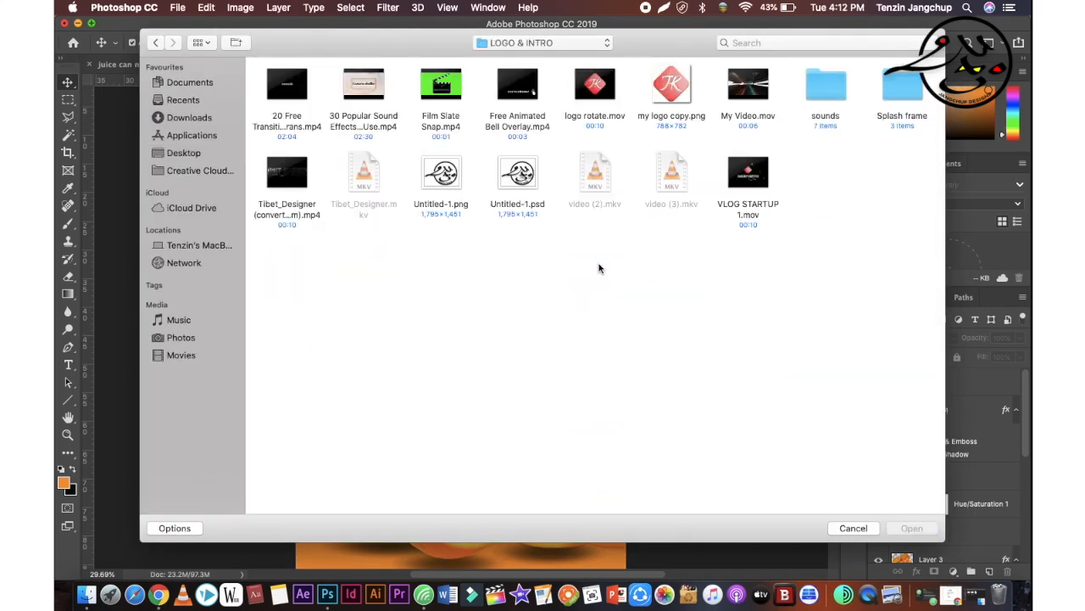
double_click(438, 171)
drag(524, 249, 576, 303)
drag(430, 73, 540, 394)
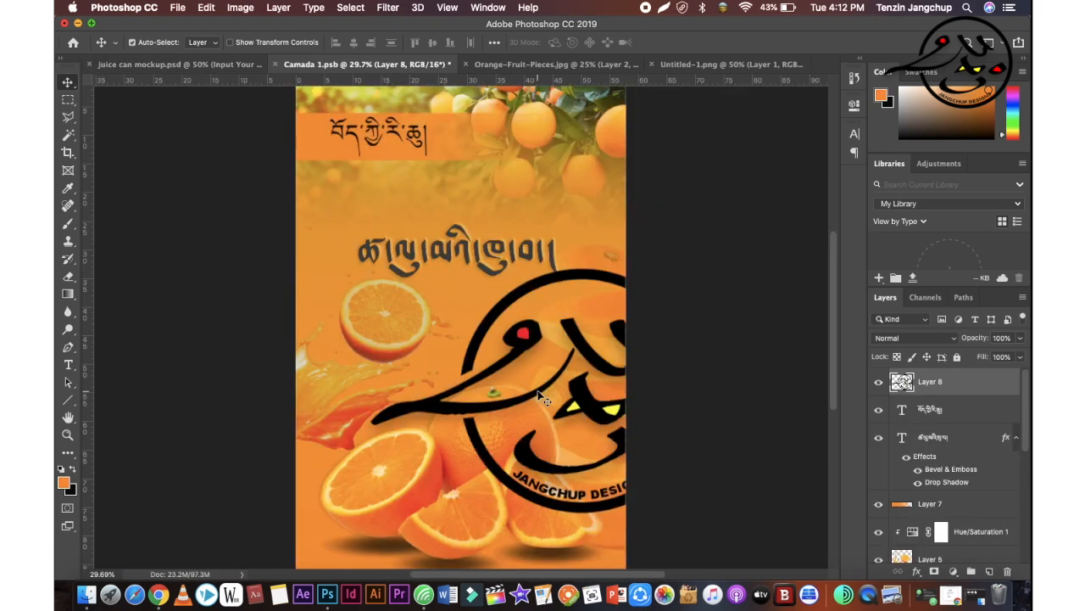
Shrink the logo to a small badge and place it at the label's lower right, over the rightmost orange wedge.
key(super+t)
drag(702, 269, 459, 446)
drag(444, 454, 582, 525)
key(Return)
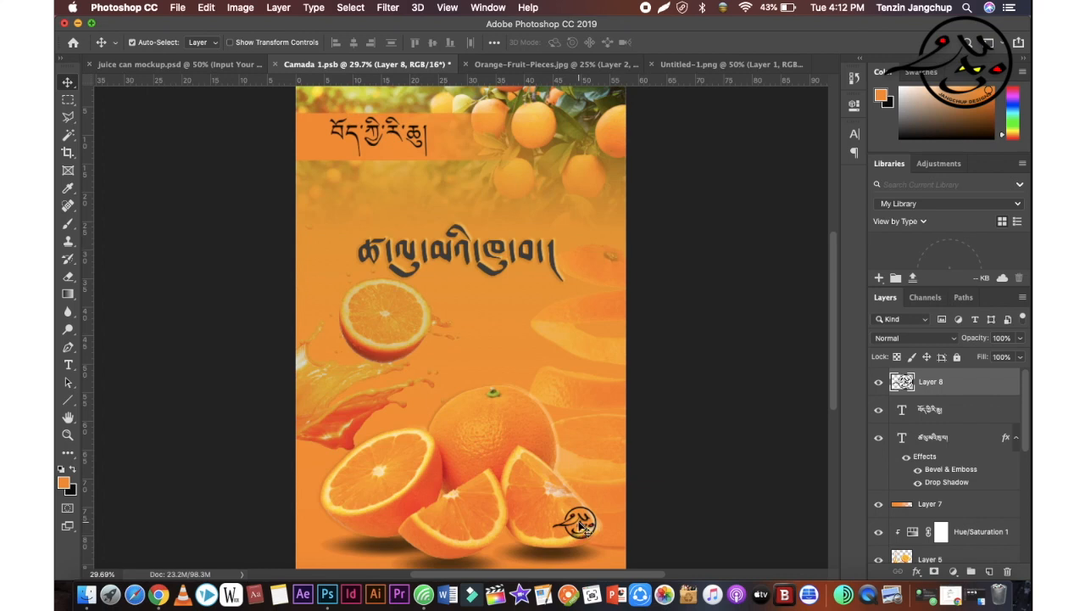
Duplicate the small logo and enlarge the copy in the middle of the label, beside the floating half orange.
drag(580, 521, 635, 209)
key(ctrl+t)
drag(551, 260, 490, 307)
key(Return)
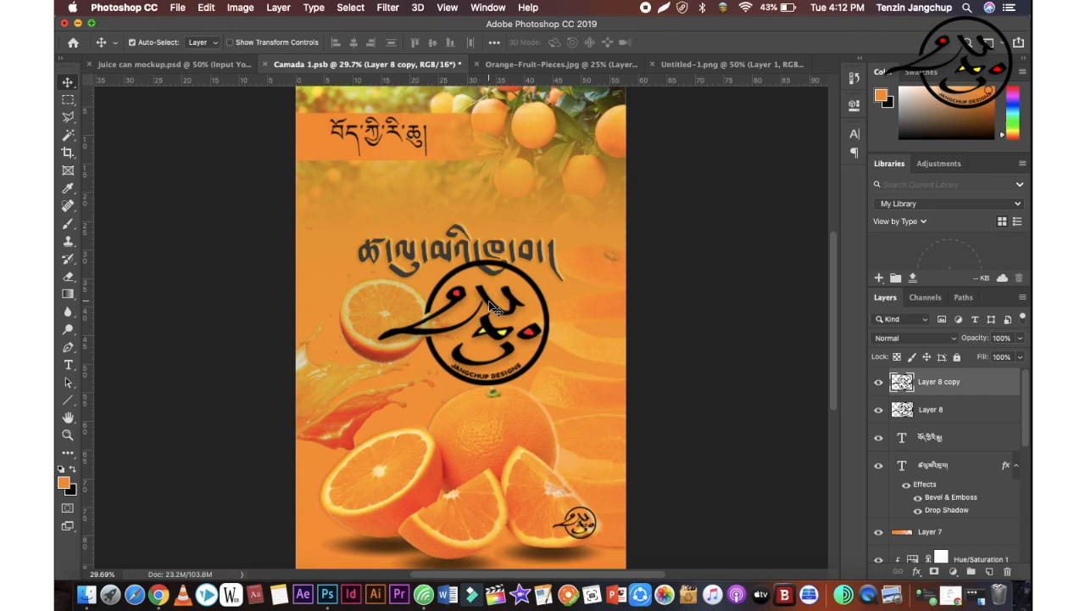
Make the large logo copy a faint watermark: place it beneath the text layers, lower its opacity and shift it right.
drag(953, 389, 945, 520)
drag(1020, 338, 973, 379)
click(1021, 357)
drag(548, 316, 604, 320)
click(674, 319)
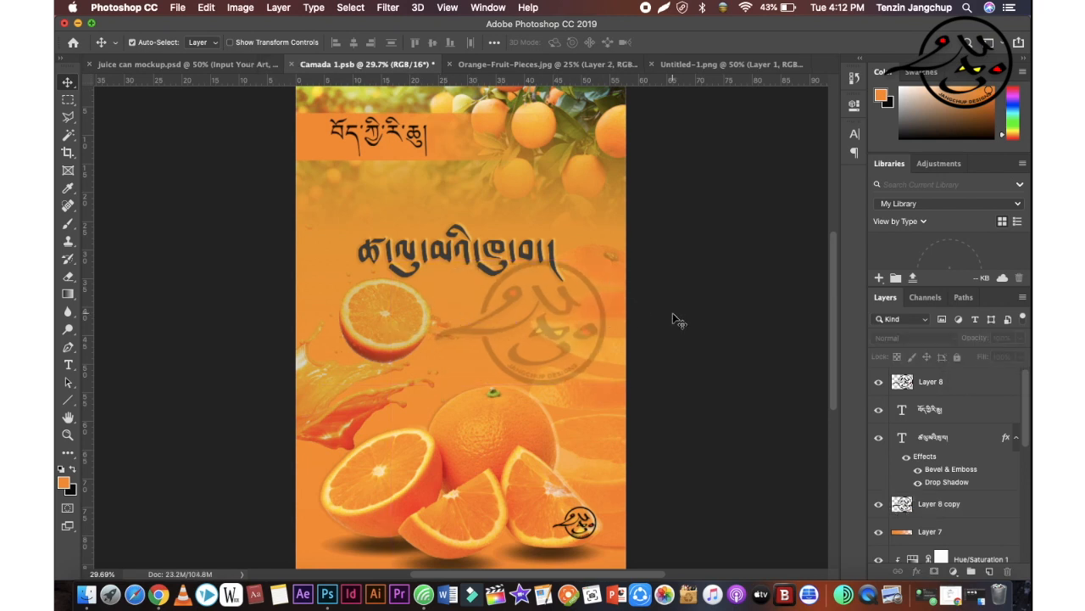
Open the barcode pasted-image-0-1.png from the Desktop and bring it into the Camada 1.psb label.
click(177, 7)
click(187, 34)
click(183, 153)
double_click(588, 365)
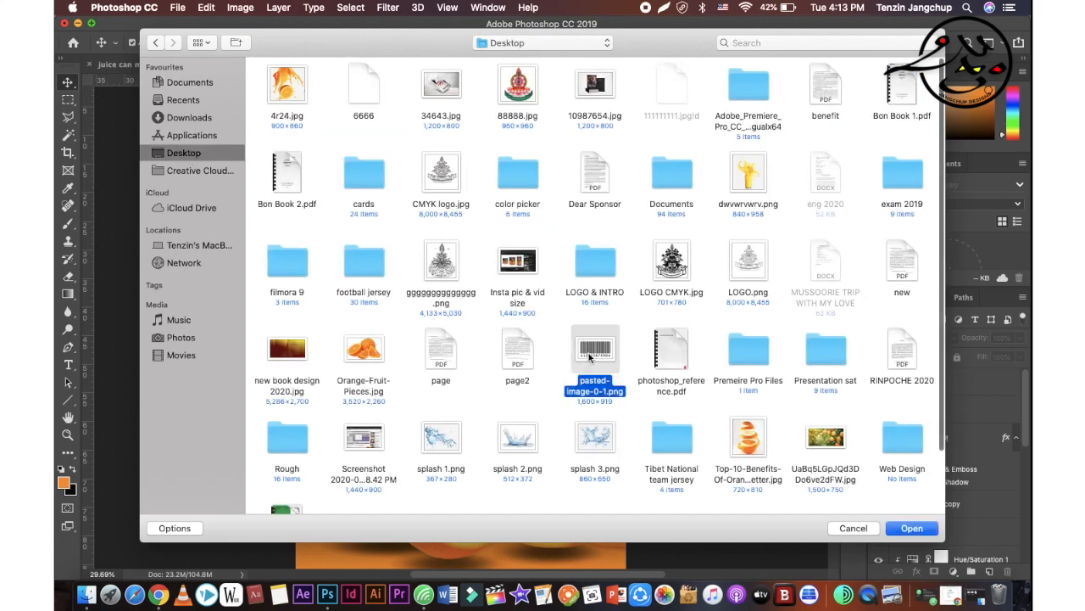
drag(509, 256, 258, 70)
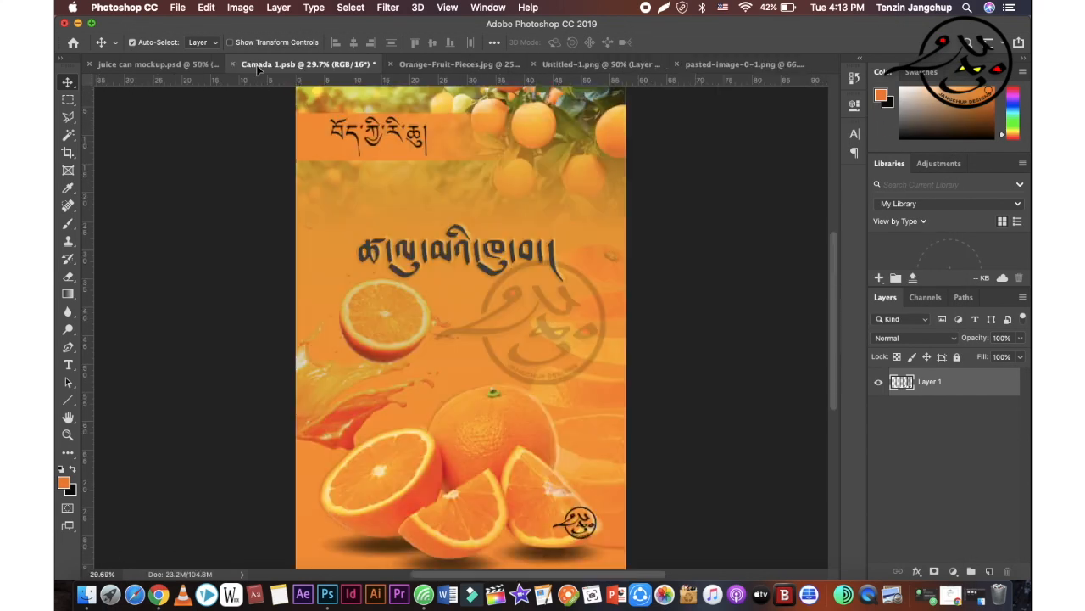
drag(493, 394, 495, 393)
Scale the barcode down and place it at the label's lower left, overlapping the bottom of the cut orange.
key(super+t)
drag(631, 321, 449, 412)
drag(434, 448, 399, 536)
key(Return)
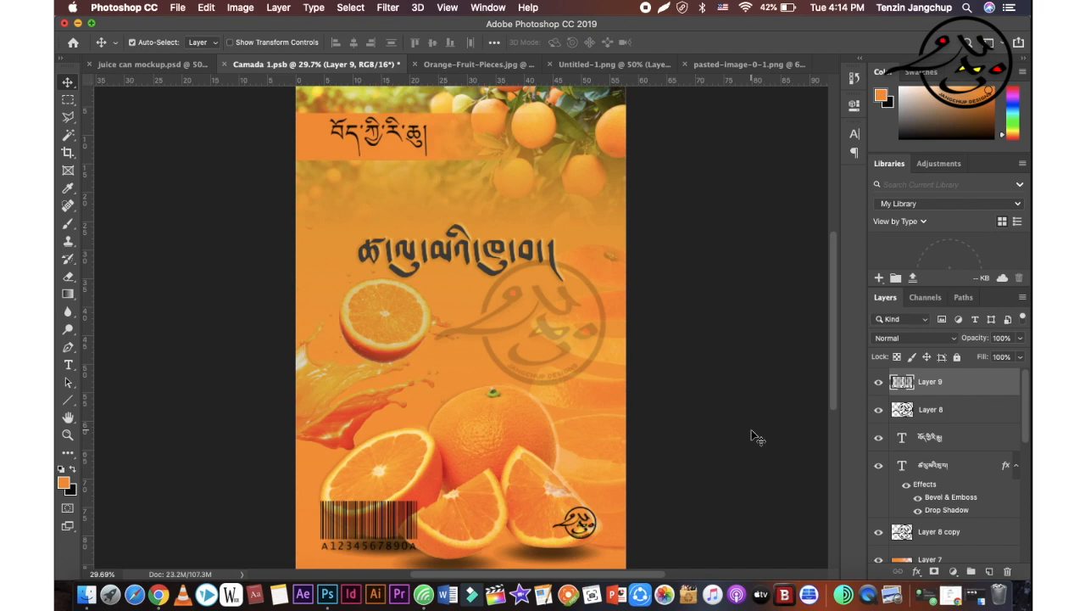
Add a text layer reading "Tibet_Designer" above the barcode.
scroll(750, 435, up, 8)
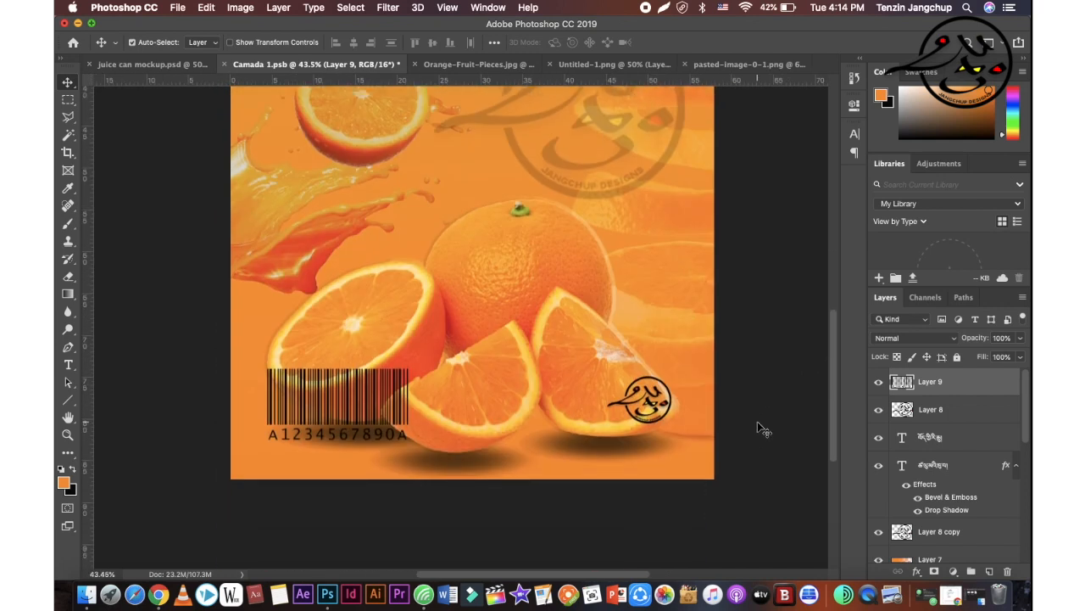
scroll(757, 423, left, 4)
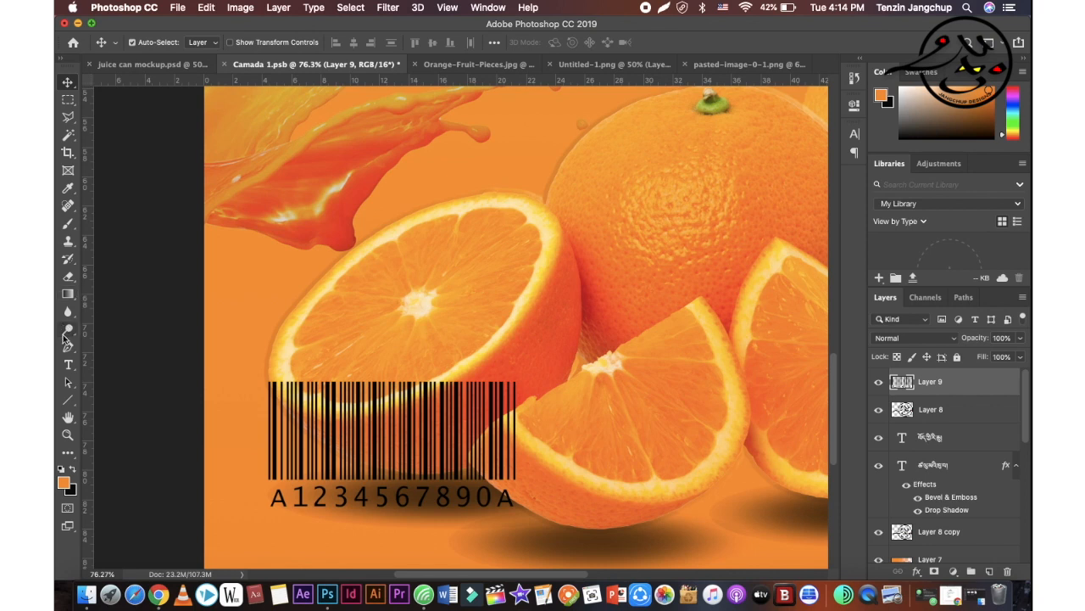
click(68, 364)
click(303, 288)
drag(356, 322, 758, 323)
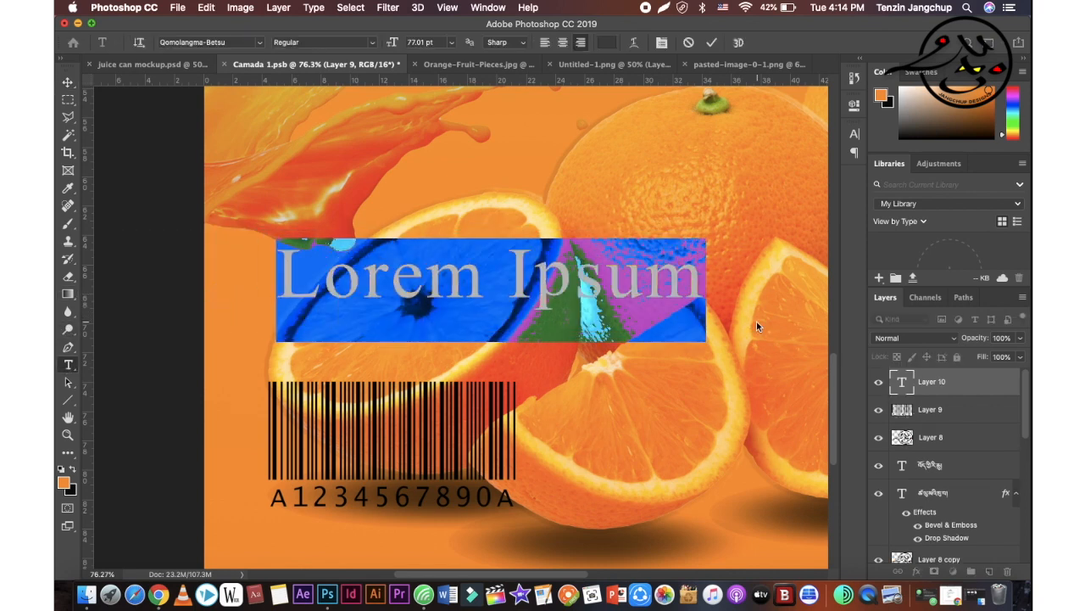
text(Tibet_Designer)
Set the Tibet_Designer text to 35.01 pt and color it black (000000).
double_click(609, 297)
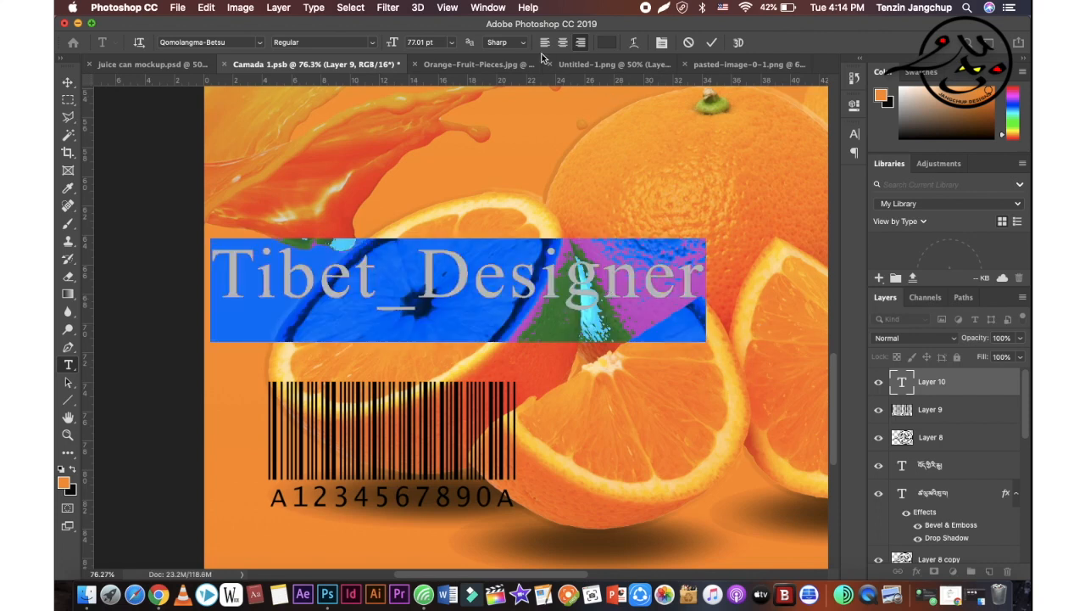
drag(396, 44, 365, 46)
click(607, 42)
click(663, 360)
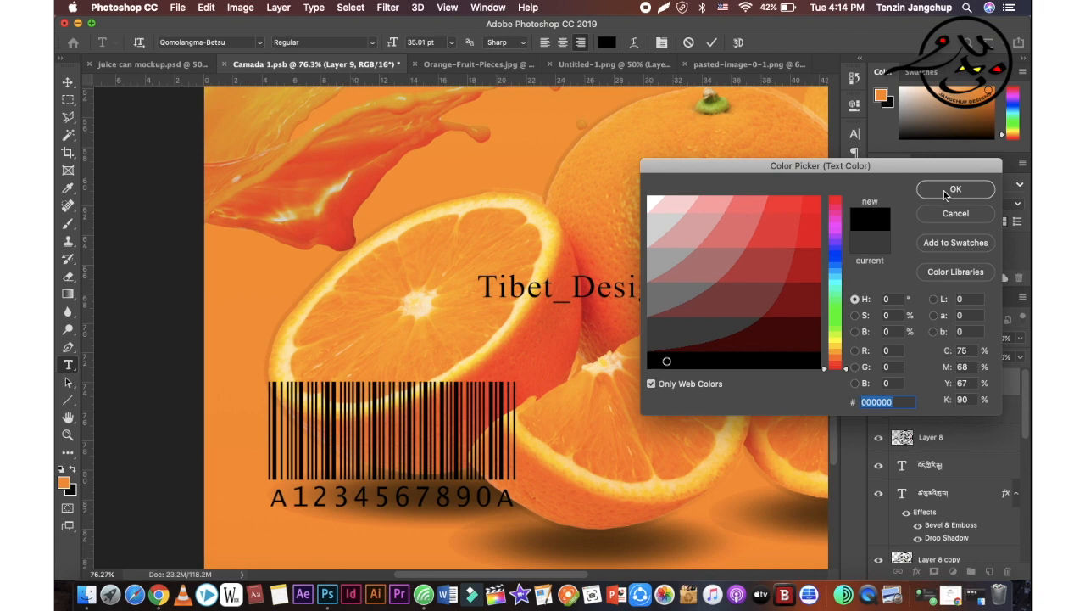
click(956, 188)
Reduce the Tibet_Designer text to 25.01 pt and position it just above the barcode.
drag(570, 366, 450, 454)
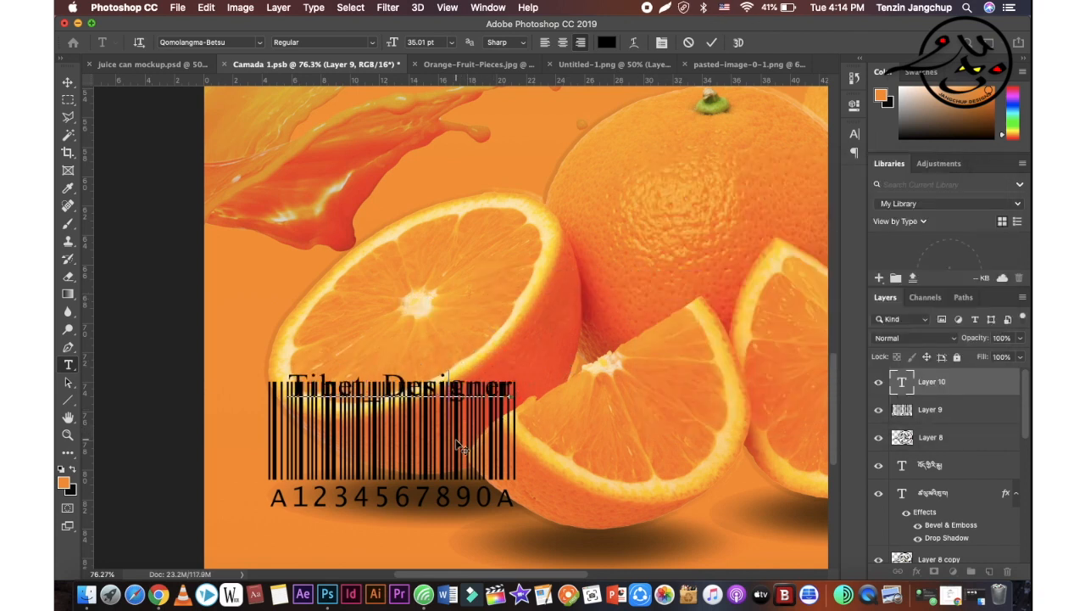
key(super+a)
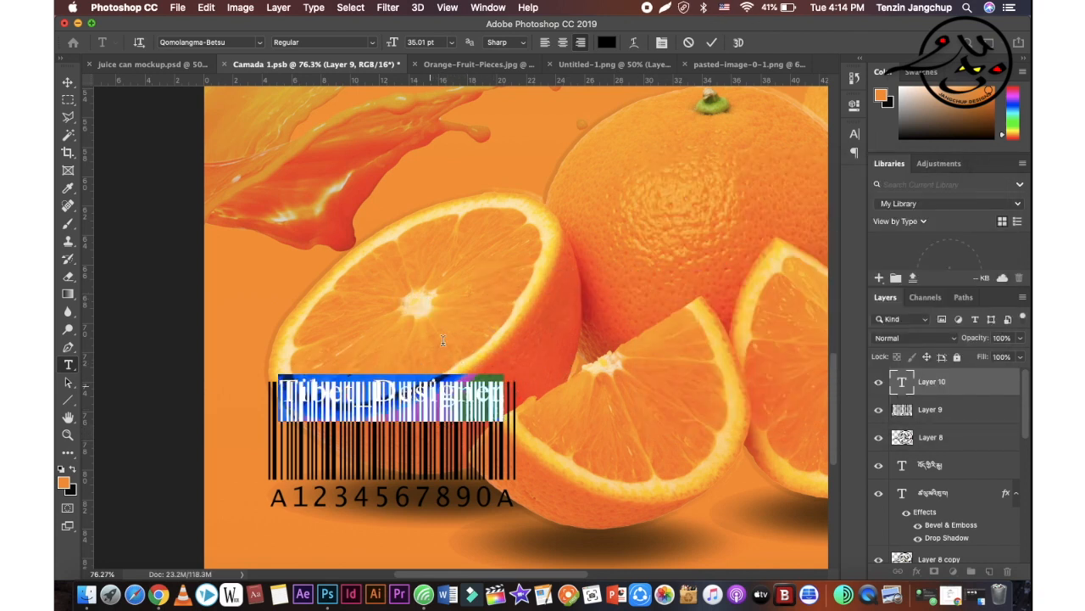
drag(398, 45, 390, 45)
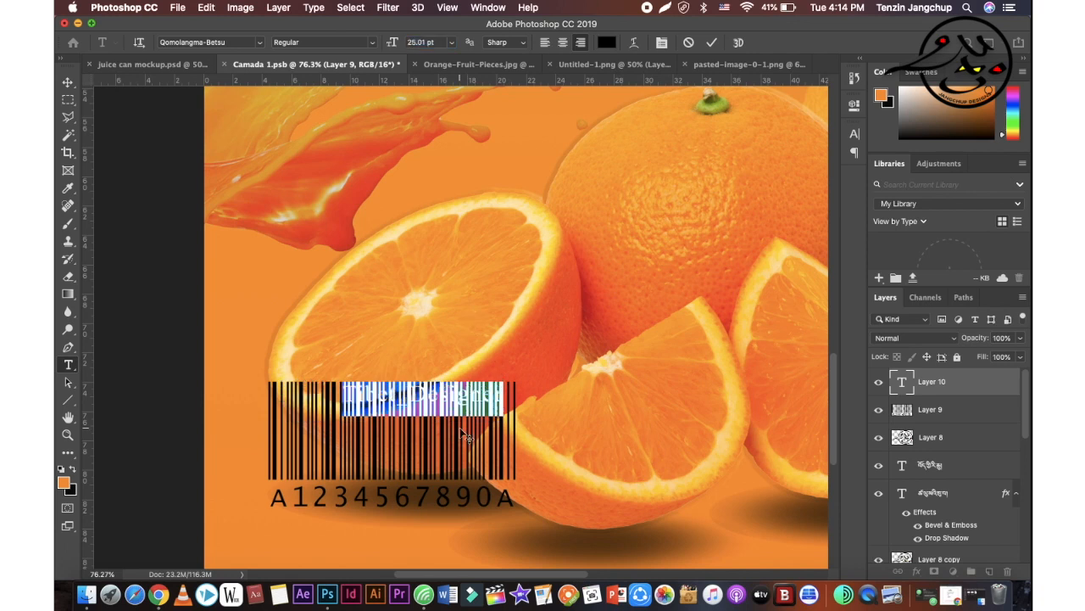
drag(448, 419, 427, 354)
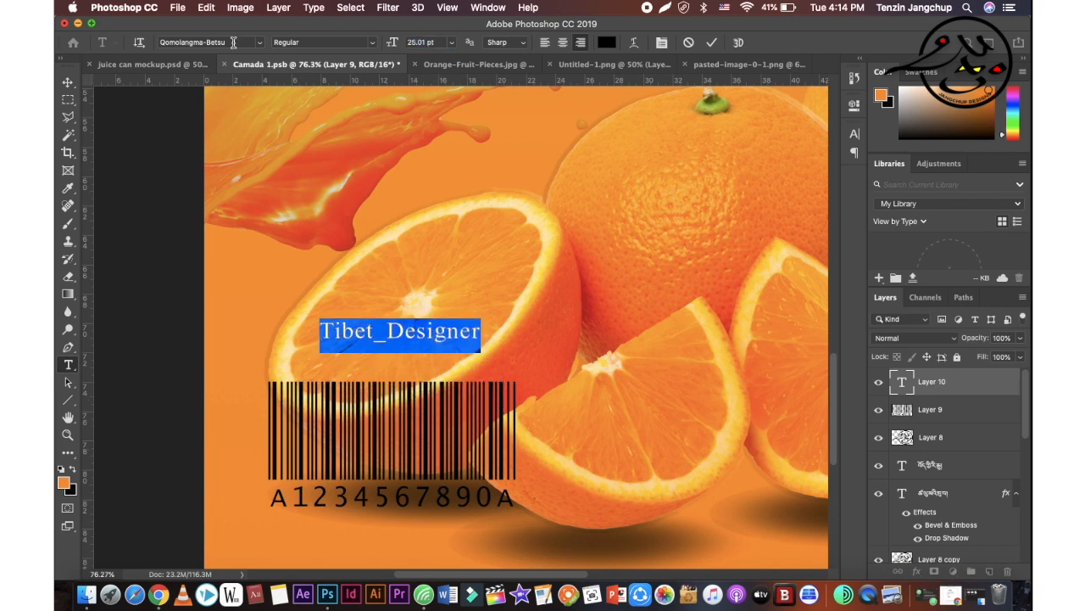
Change the Tibet_Designer text's font to Bebas Neue and move it onto the barcode's upper edge.
click(258, 42)
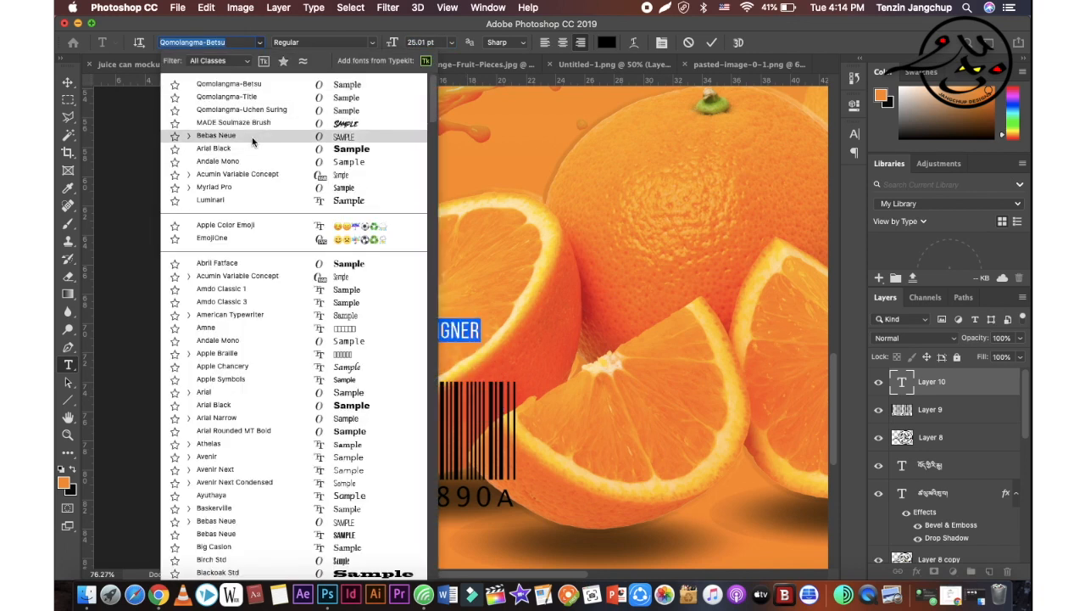
click(252, 142)
drag(450, 363, 437, 426)
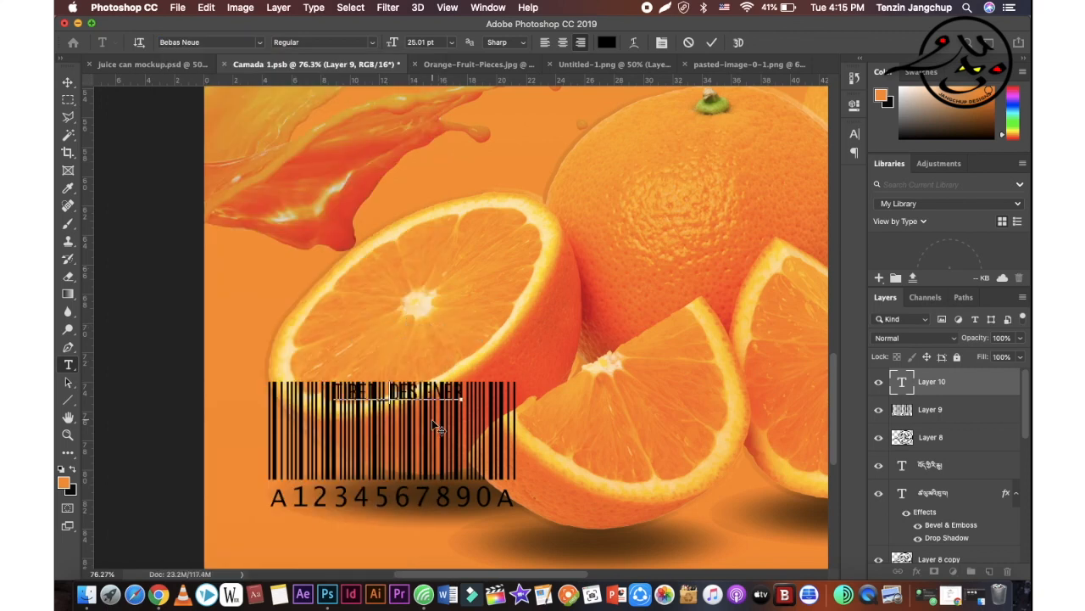
Apply Faux Bold to the Tibet_Designer text and center it over the barcode's upper edge.
double_click(386, 388)
click(854, 133)
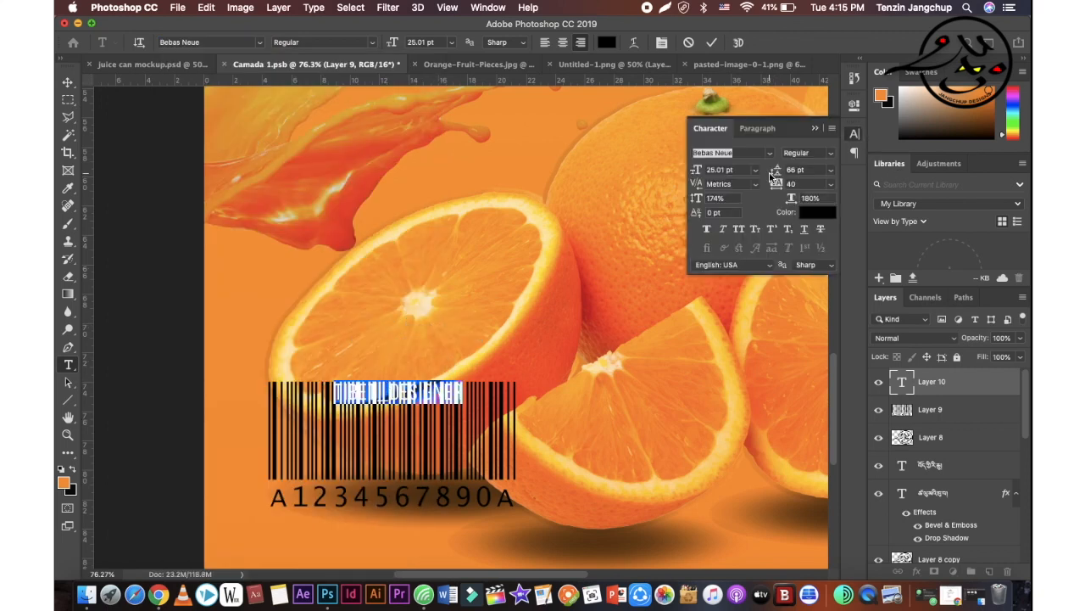
click(708, 231)
key(super+Return)
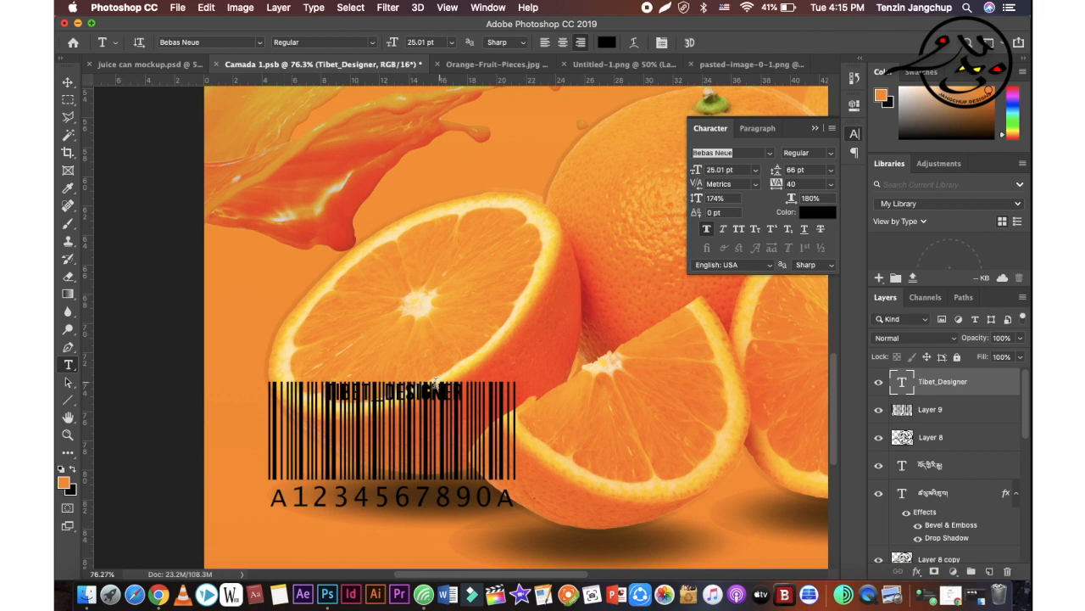
drag(455, 361, 455, 325)
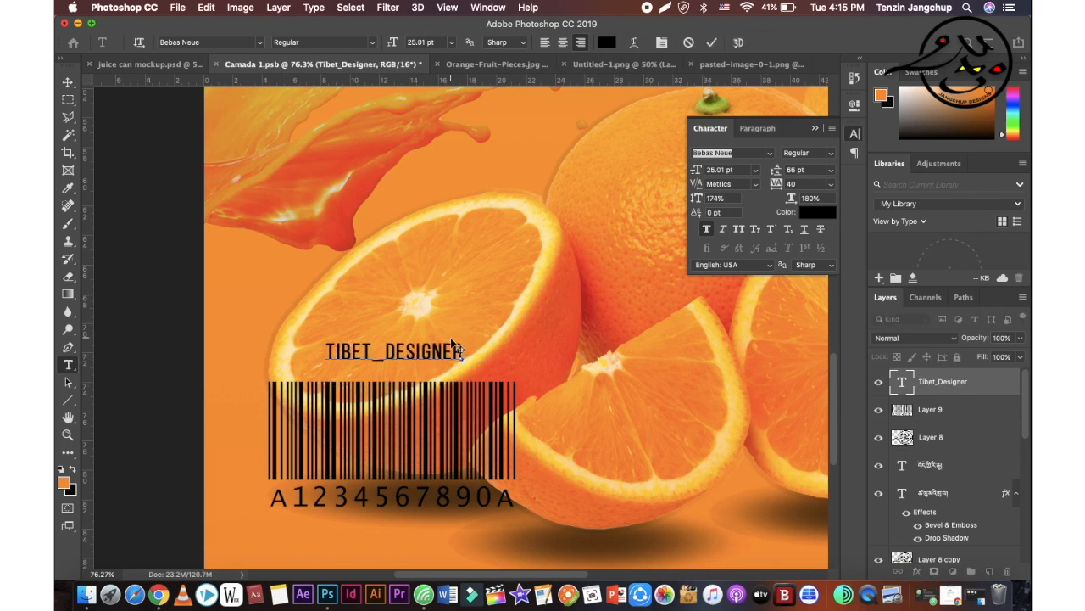
drag(481, 382, 479, 415)
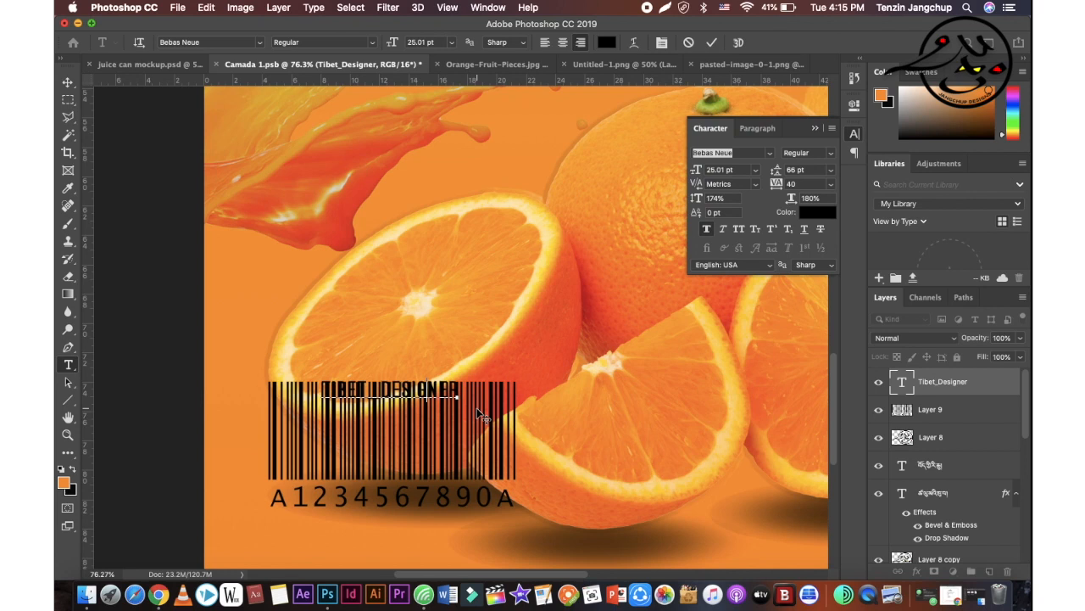
Delete the rectangle of barcode lines behind the Tibet_Designer text on Layer 9, deselect, and close the character settings.
click(68, 100)
click(940, 411)
drag(318, 399, 461, 381)
key(Delete)
key(ctrl+d)
click(68, 82)
click(815, 128)
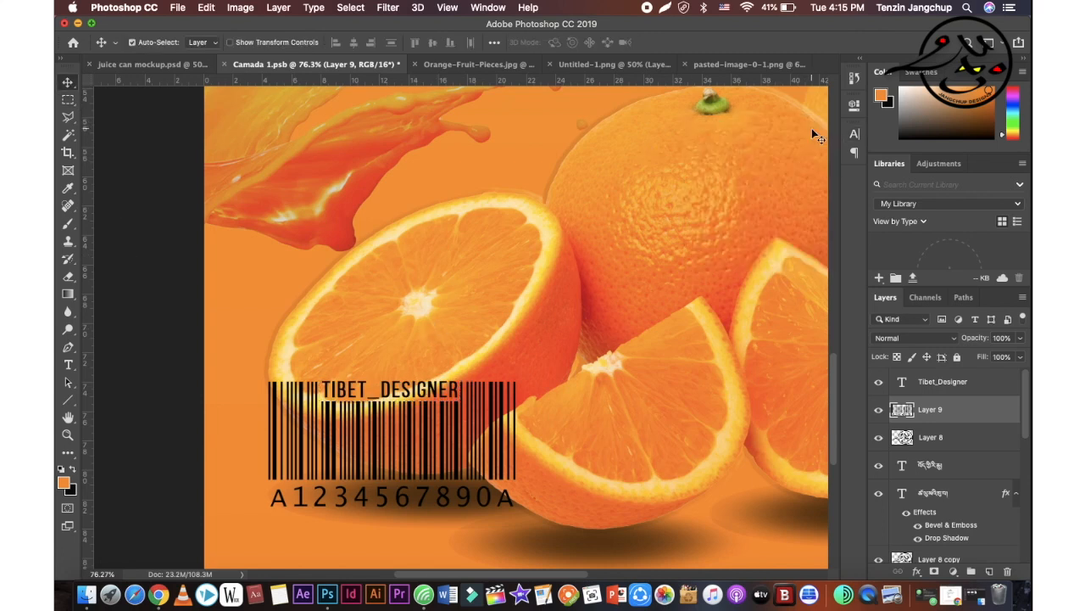
View the whole label and check how it wraps around the can in the juice can mockup document.
scroll(525, 274, down, 4)
scroll(526, 273, down, 2)
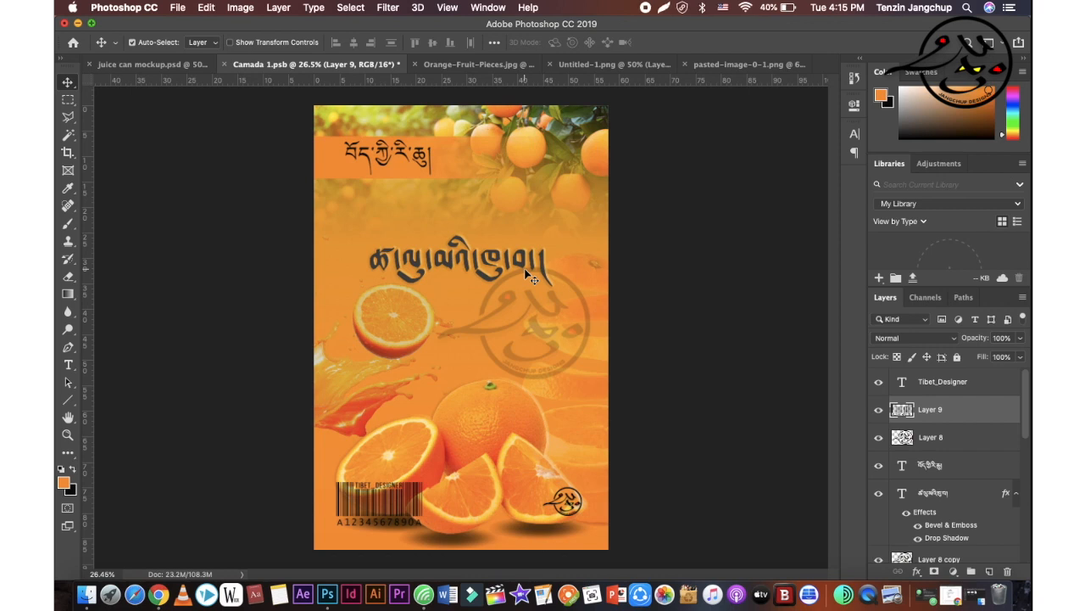
click(170, 65)
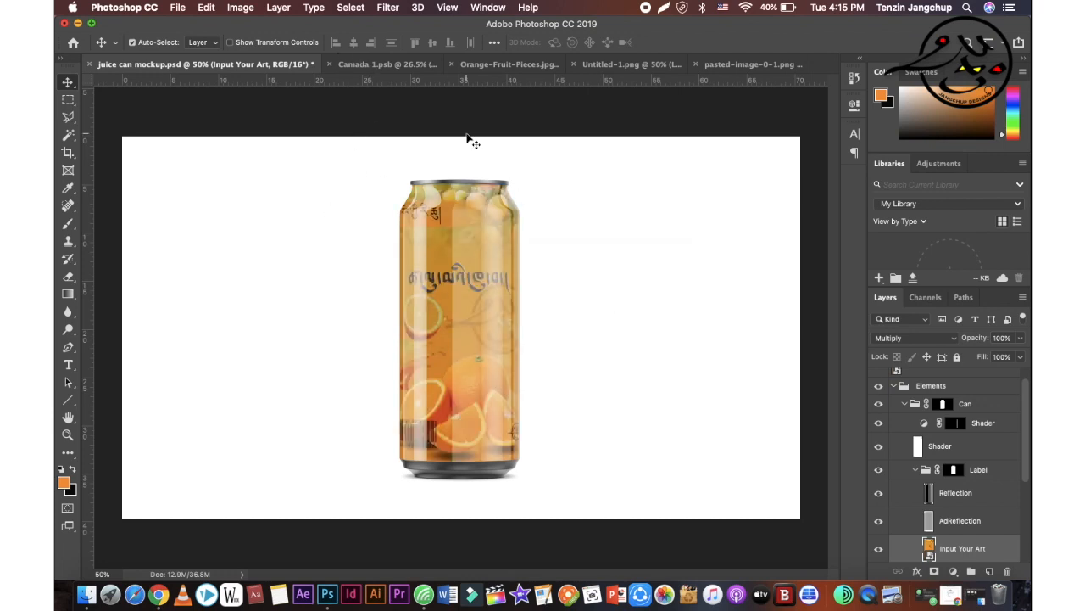
On the Camada 1 label, move the upper Tibetan text slightly right and shift the watermark and lower logo slightly left.
click(414, 66)
drag(414, 161, 421, 161)
click(196, 64)
click(372, 67)
drag(547, 333, 525, 336)
drag(577, 523, 544, 525)
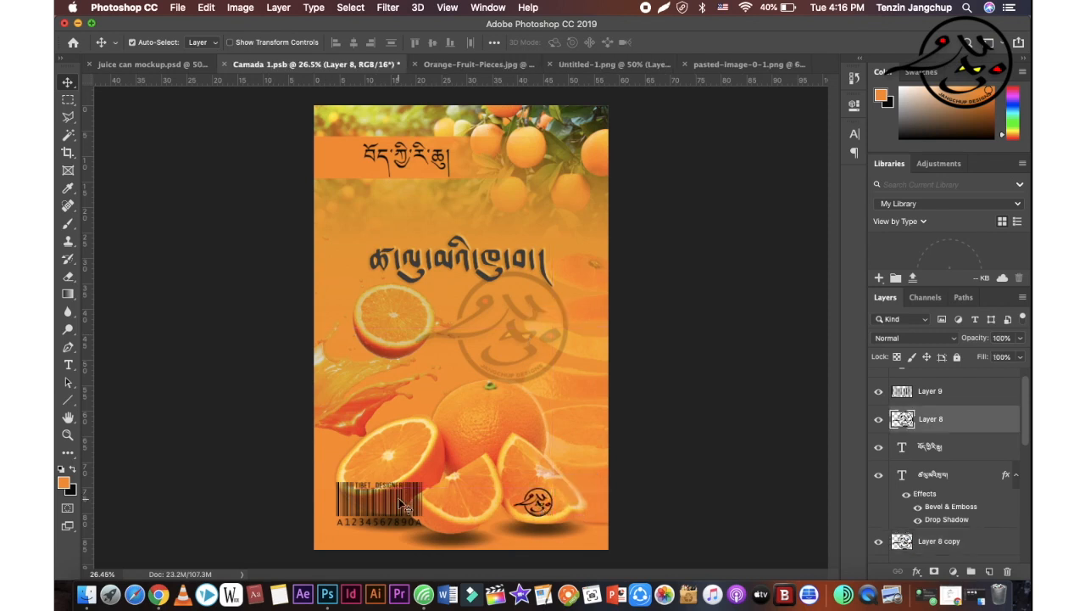
Shift the barcode and its Tibet_Designer text together to the right, and save the label to update the can mockup.
click(938, 400)
shift+click(937, 383)
key(shift+Right)
key(shift+Right)
key(shift+Right)
key(shift+Right)
key(shift+Right)
key(shift+Right)
key(shift+Right)
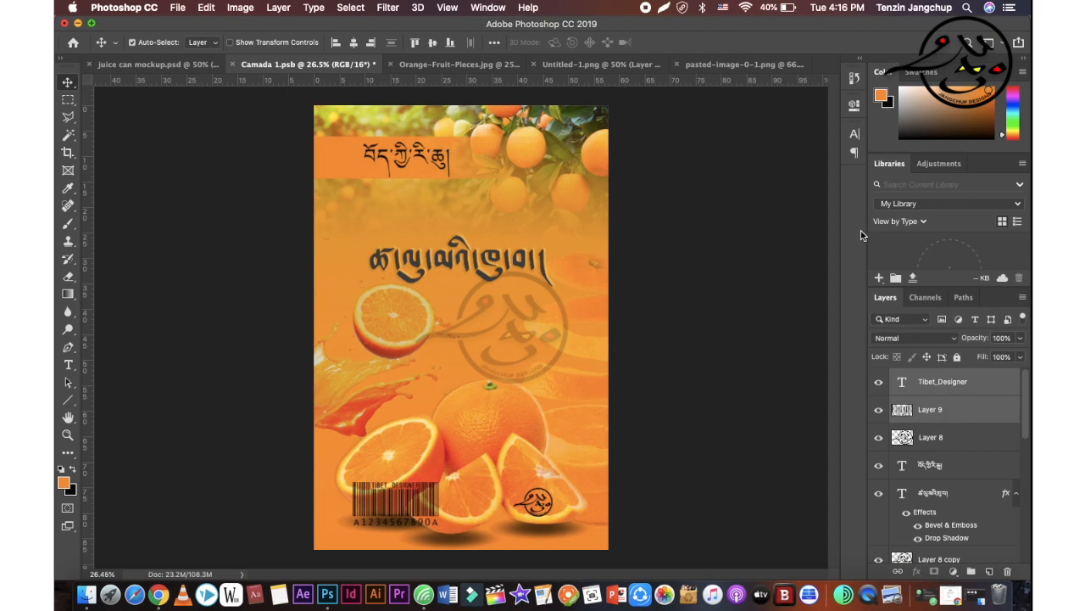
key(super+s)
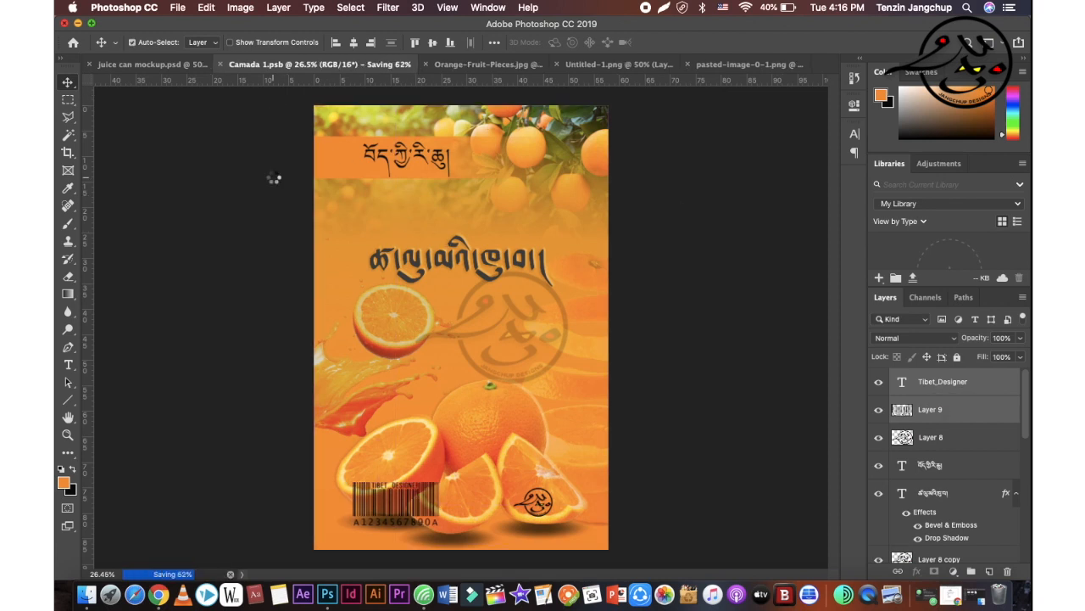
click(165, 64)
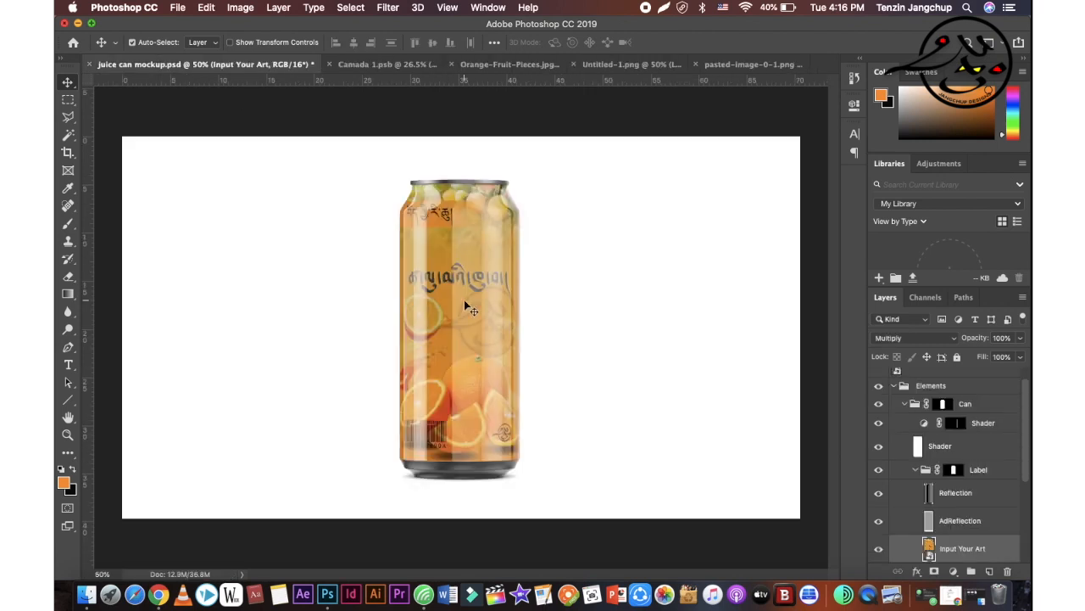
Move the complete can with all its mockup layers to the left part of the white canvas.
click(894, 385)
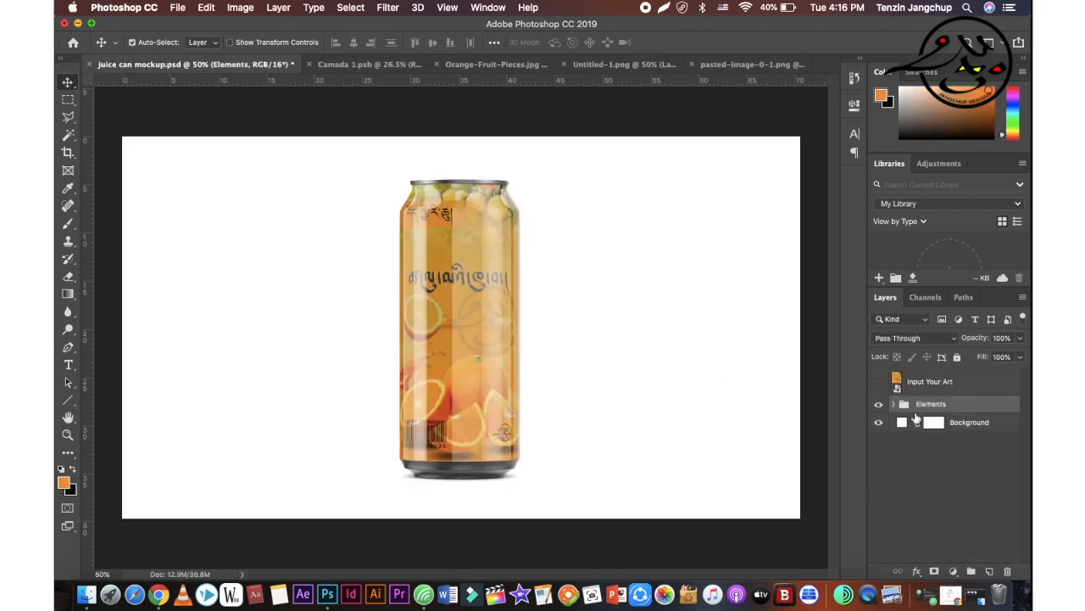
click(912, 386)
drag(472, 314, 320, 323)
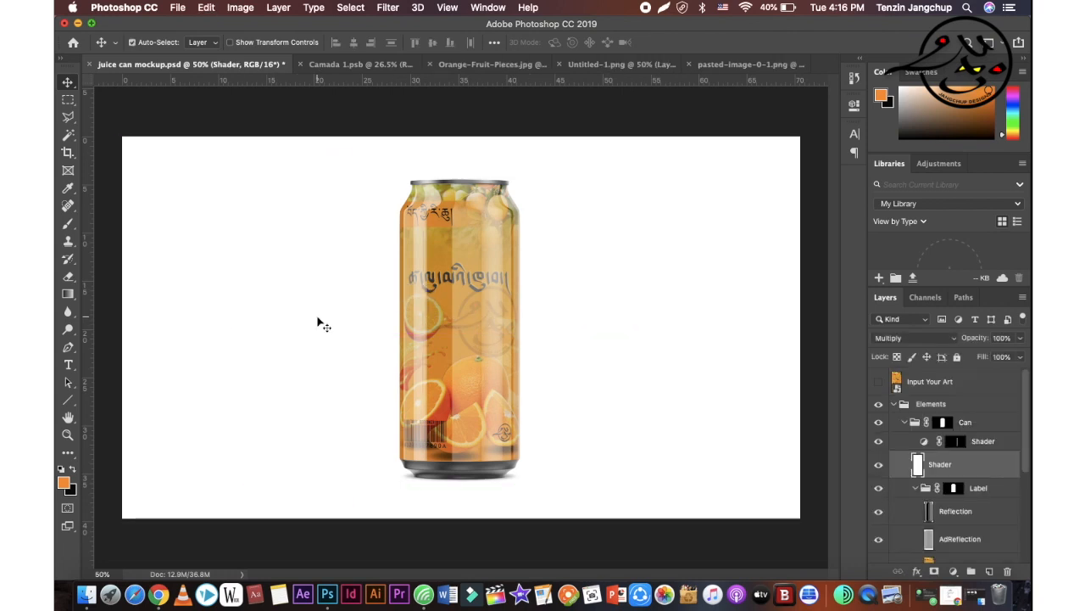
click(959, 407)
click(984, 424)
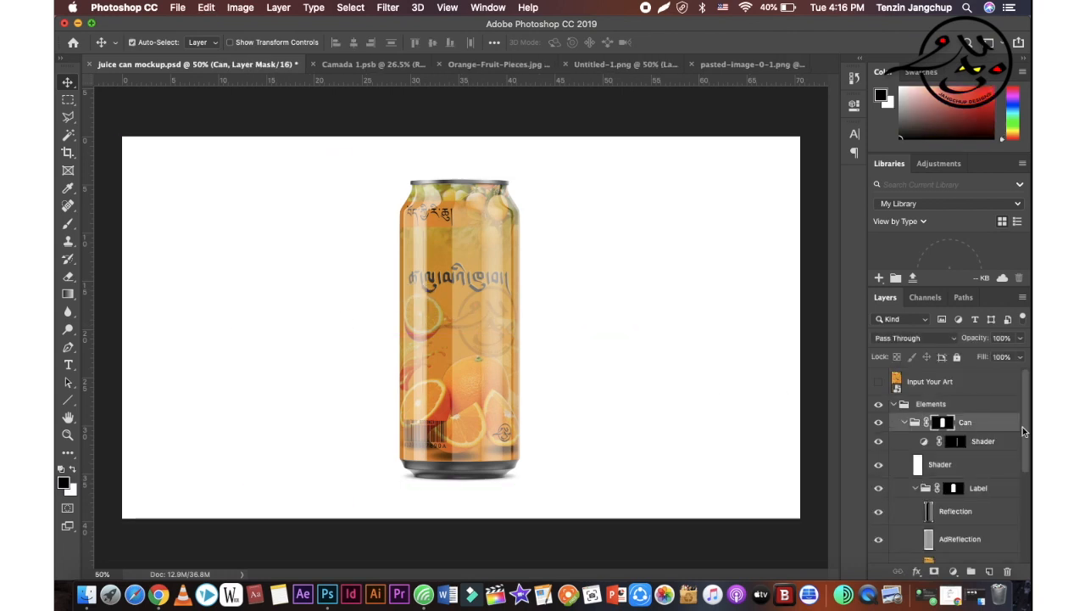
drag(1023, 426, 1027, 555)
drag(474, 382, 290, 392)
Start an empty Bebas Neue text line at 52.01 pt on the blank area to the right of the can.
click(68, 366)
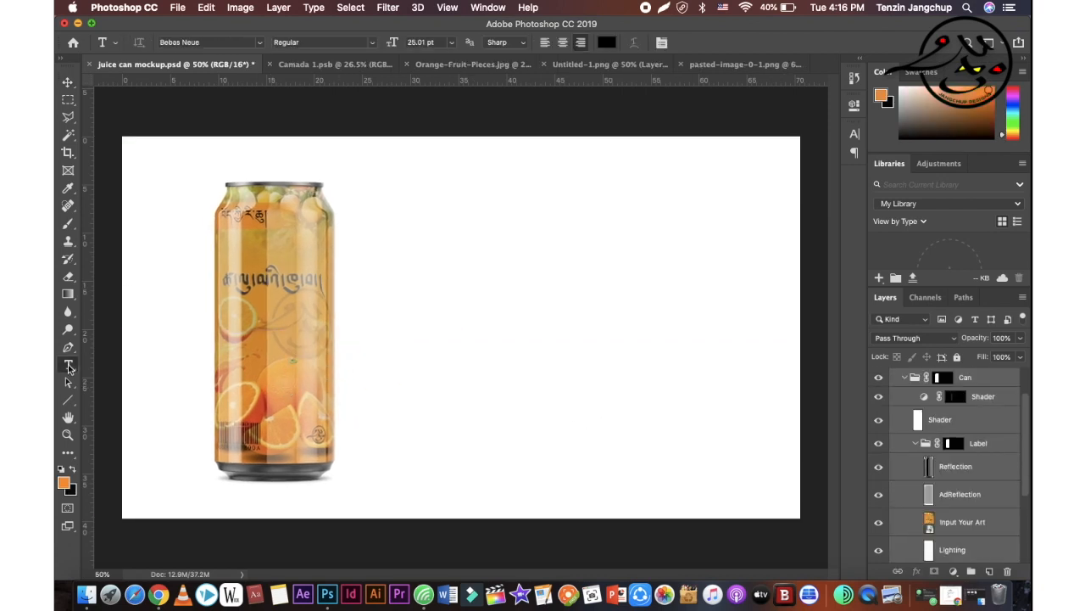
click(515, 259)
key(super+shift+period)
key(super+shift+period)
key(super+shift+period)
key(super+shift+period)
key(super+shift+period)
key(super+shift+period)
key(super+shift+period)
key(super+shift+period)
key(super+shift+period)
key(super+shift+period)
key(super+shift+period)
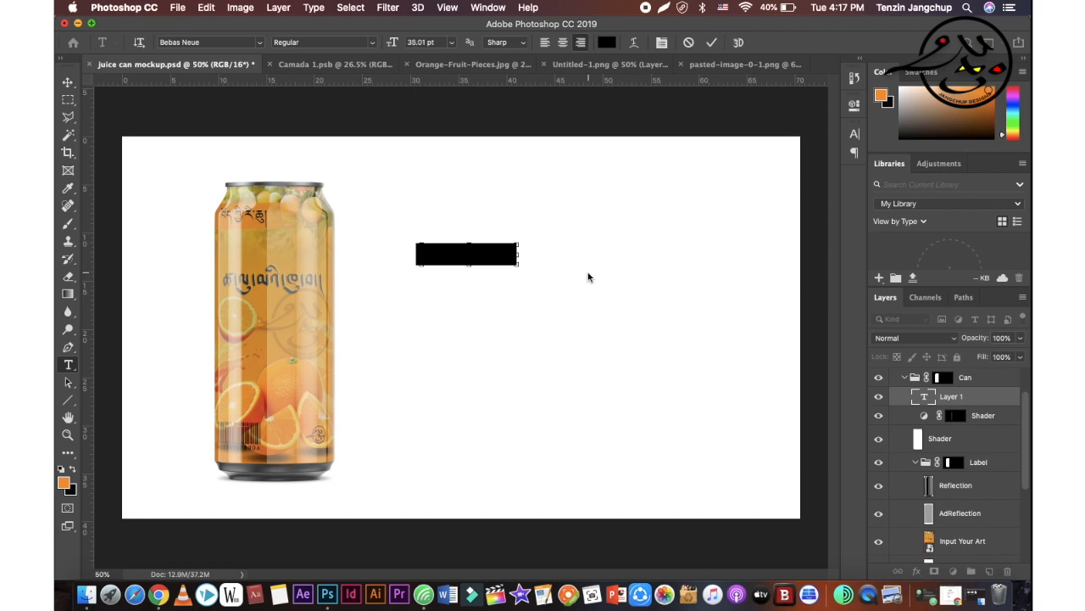
key(super+shift+period)
key(super+shift+period)
key(super+shift+period)
key(super+shift+period)
key(super+shift+period)
drag(525, 321, 641, 306)
key(BackSpace)
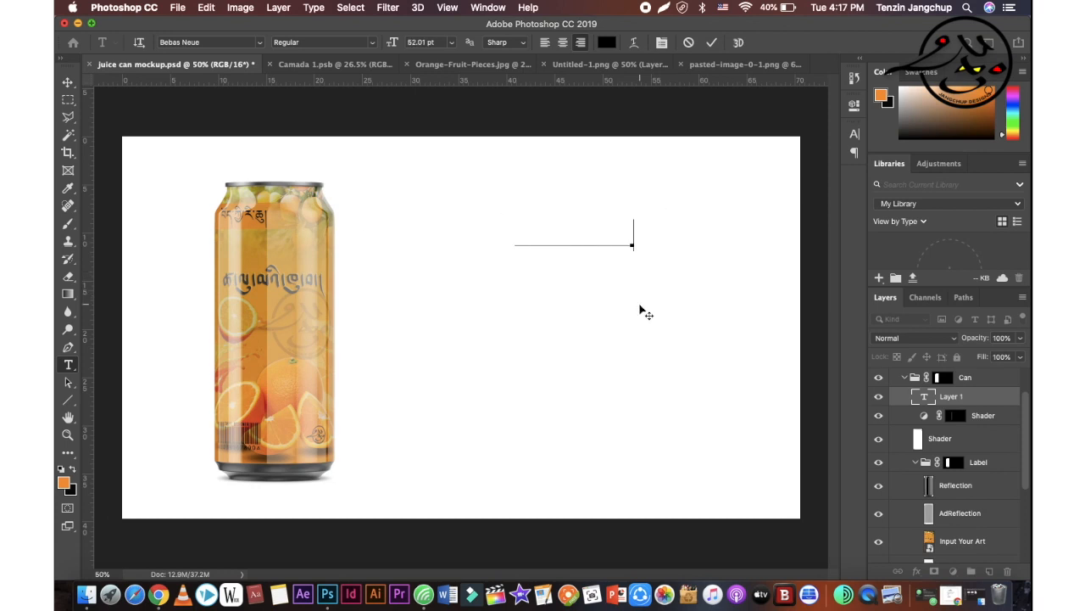
Enter "Please support my YouTube channel" as the text and accept black (000000) as its color.
text(PLEASE SUPPO)
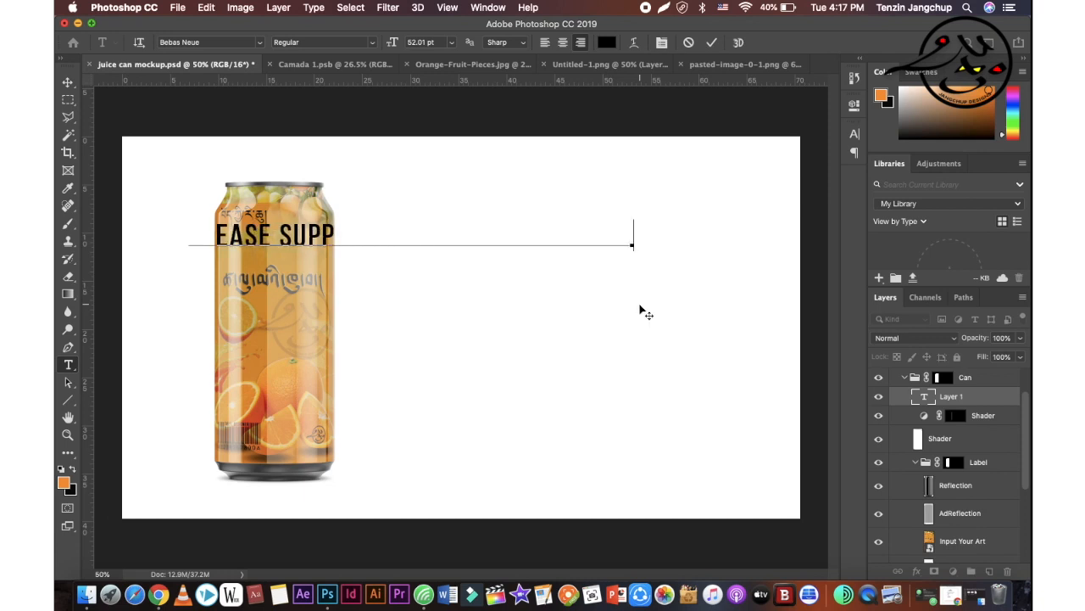
key(super+a)
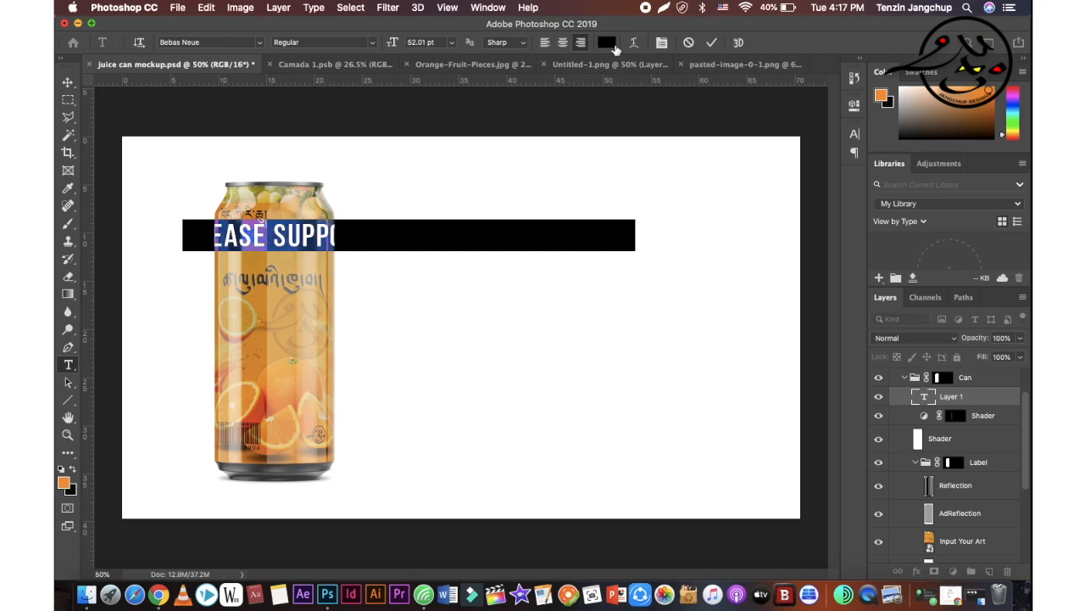
click(607, 43)
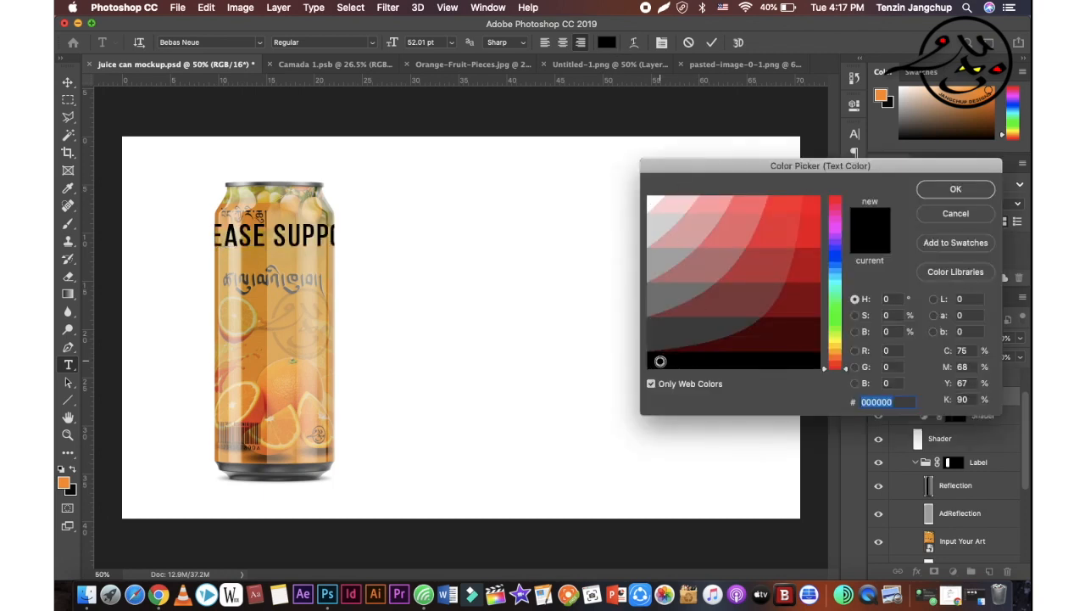
click(956, 190)
key(super+Return)
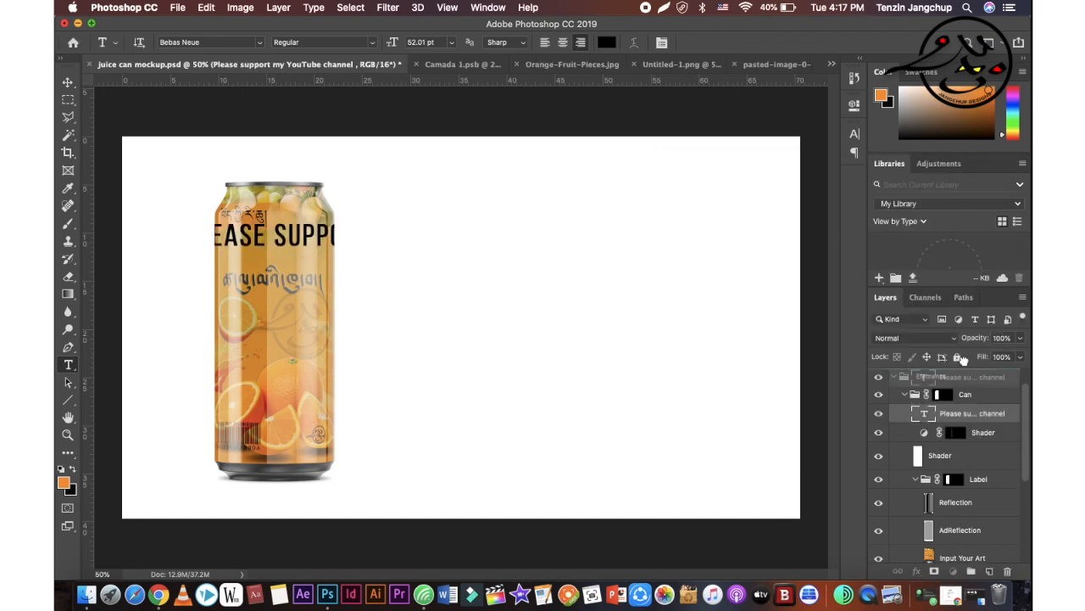
Place the YouTube text layer above all other layers, outside the Can group, and move the text beside the can's upper part.
click(592, 277)
drag(650, 317, 809, 303)
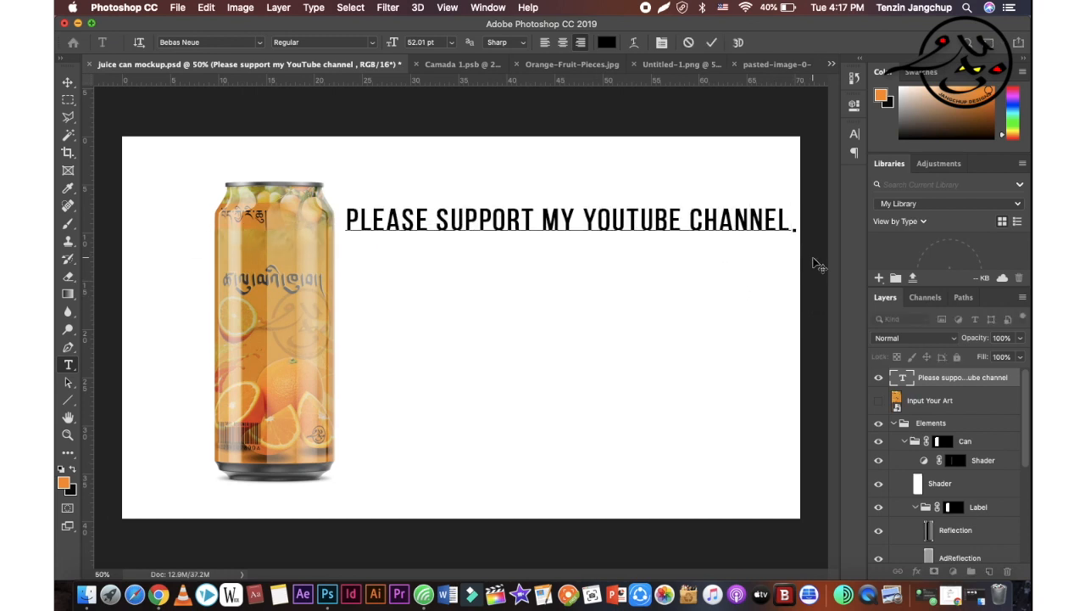
key(super+Return)
Add a second text line below the YouTube text reading "LIKE | SHARE | COMMENT".
click(537, 293)
text(LIKE SHARE)
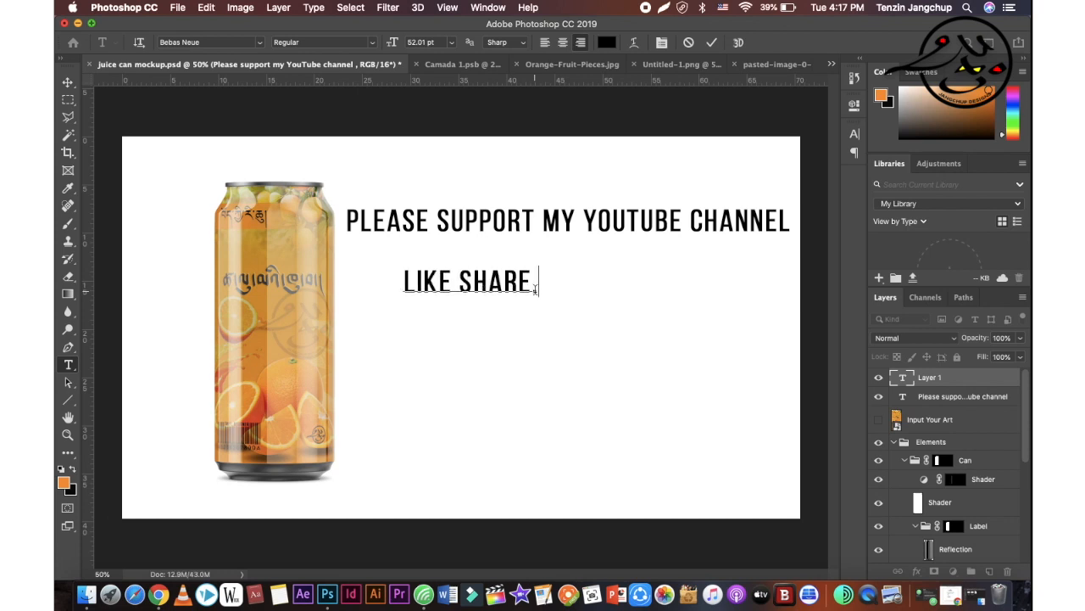
key(BackSpace)
key(BackSpace)
key(BackSpace)
key(BackSpace)
key(BackSpace)
key(BackSpace)
text(| SHARE | )
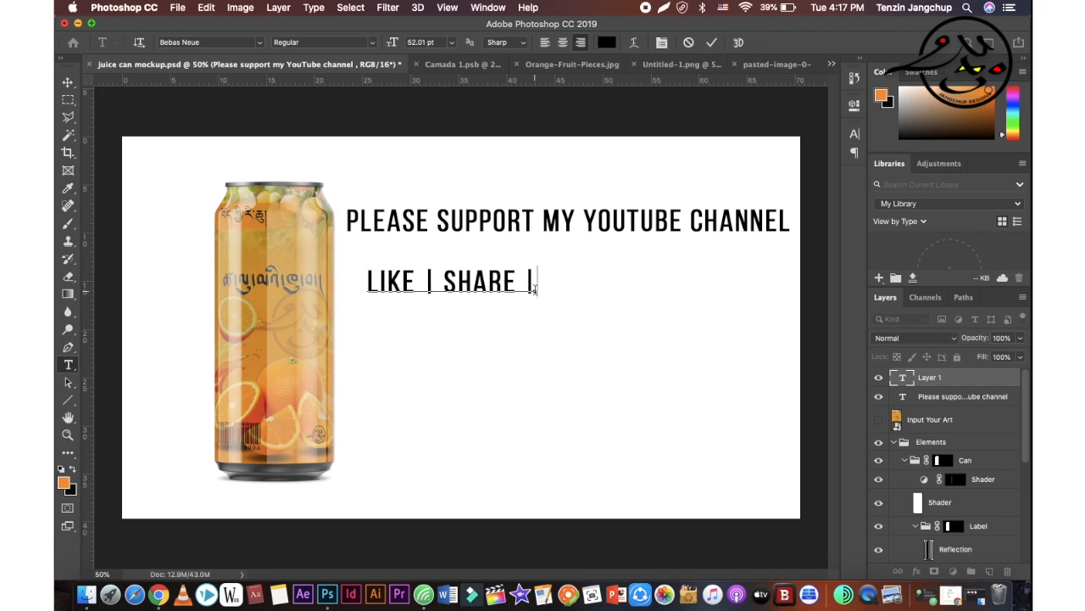
text(COMMENT |)
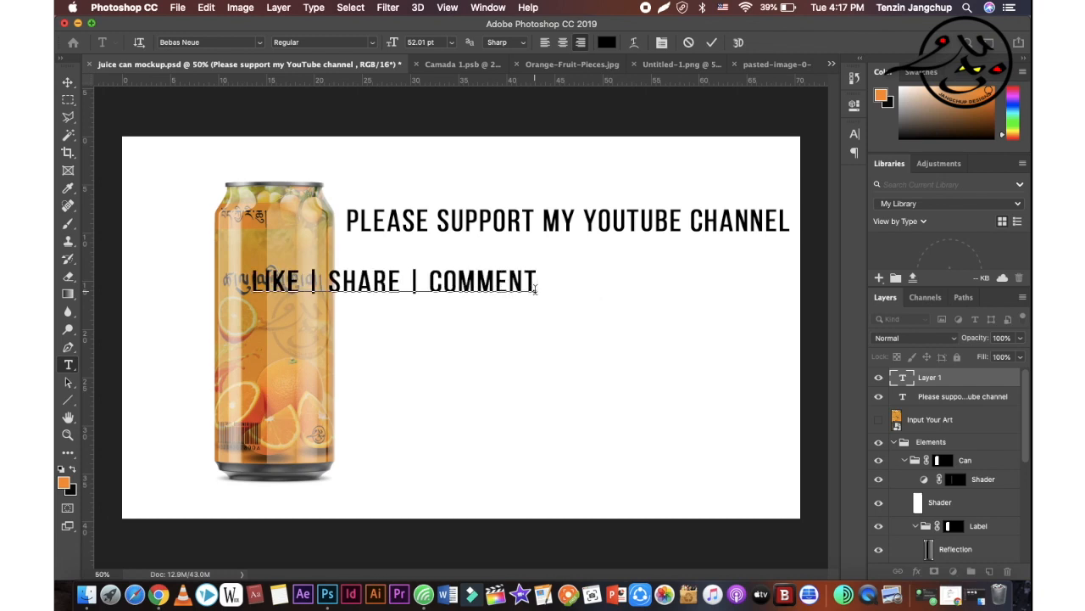